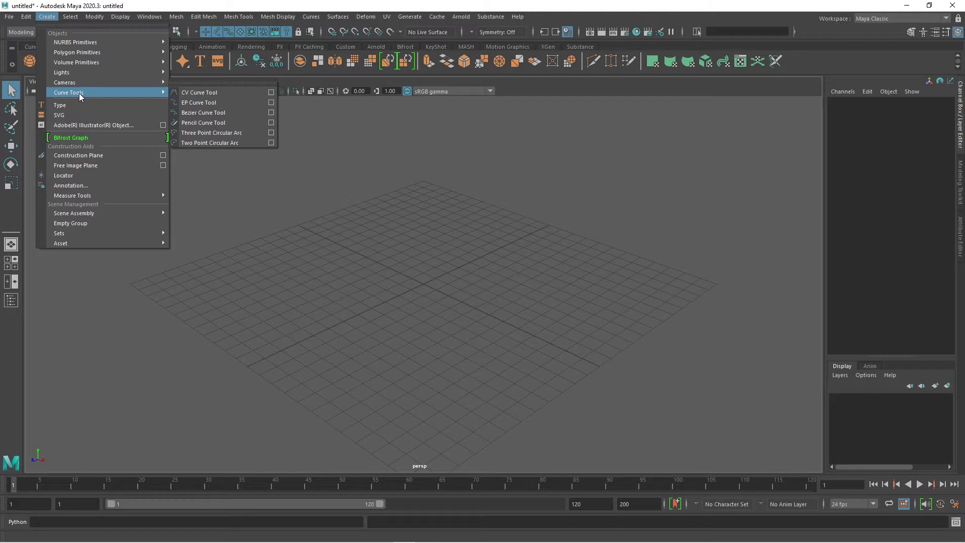
# Step: Create a NURBS sphere at the centre of the grid
pyautogui.moveTo(72, 44)
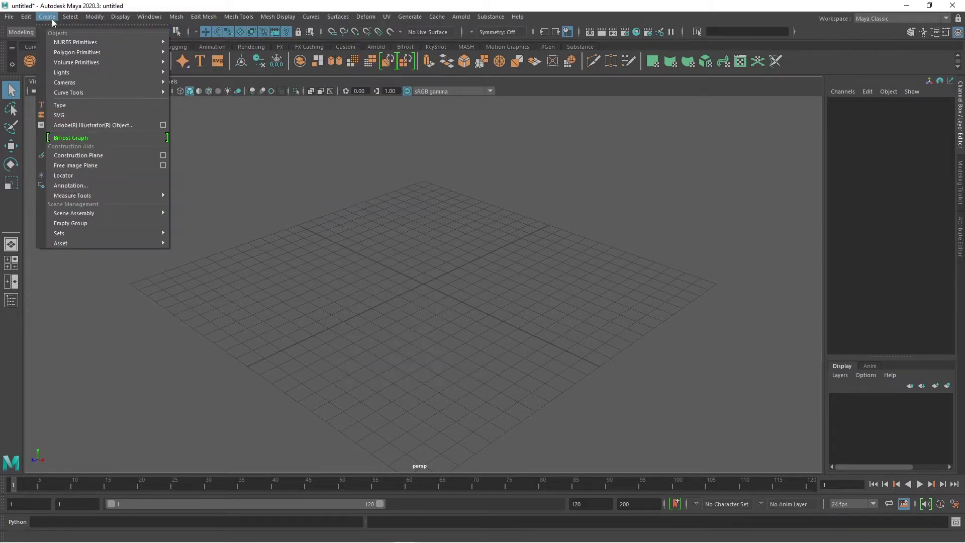
pyautogui.moveTo(150, 42)
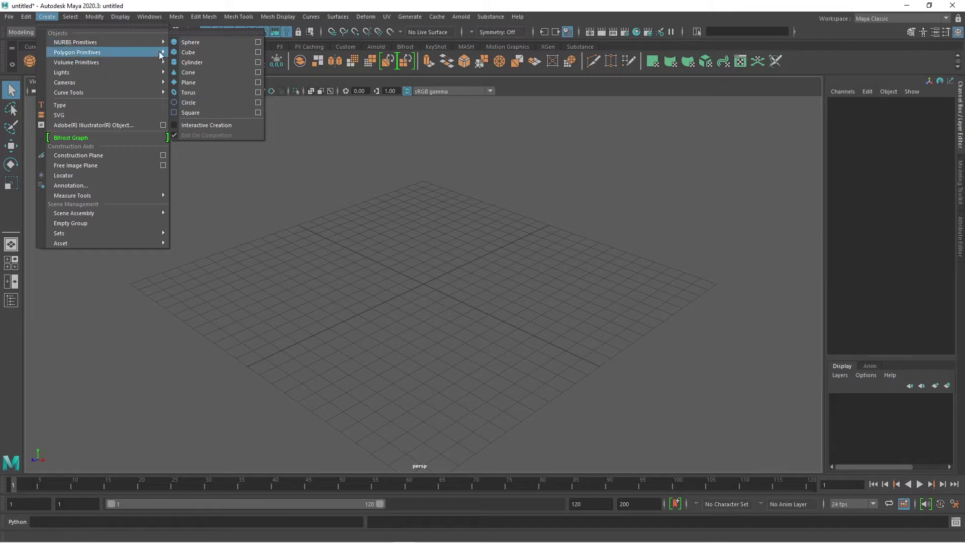
pyautogui.click(196, 45)
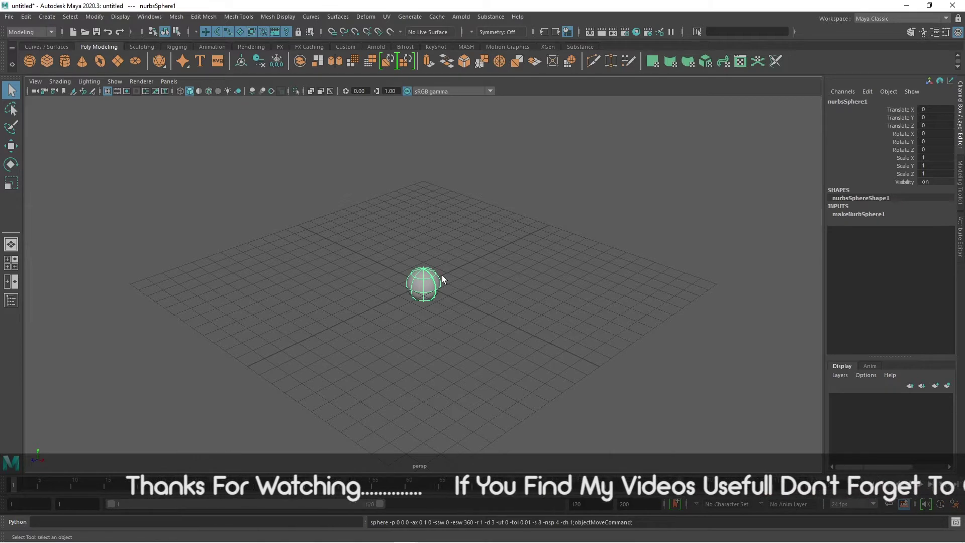
pyautogui.click(47, 17)
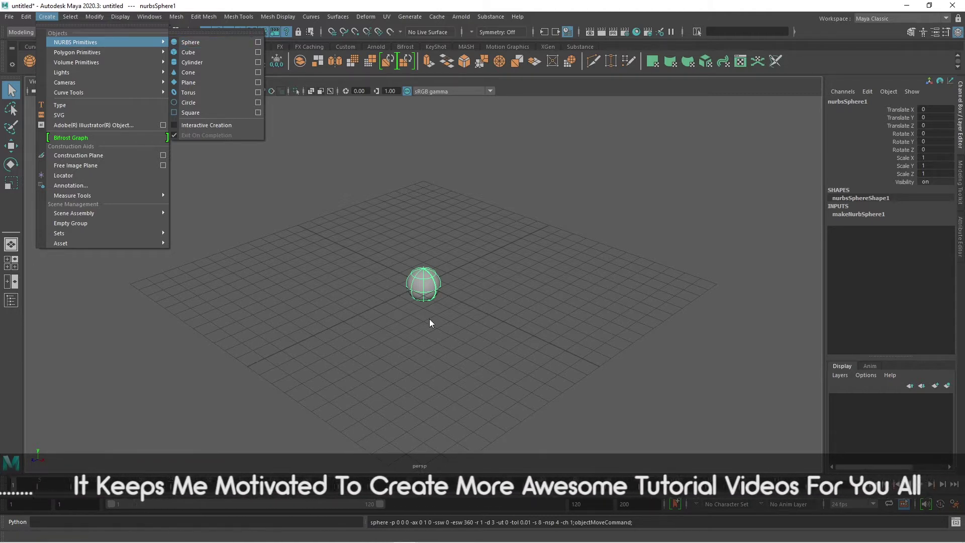
pyautogui.click(432, 291)
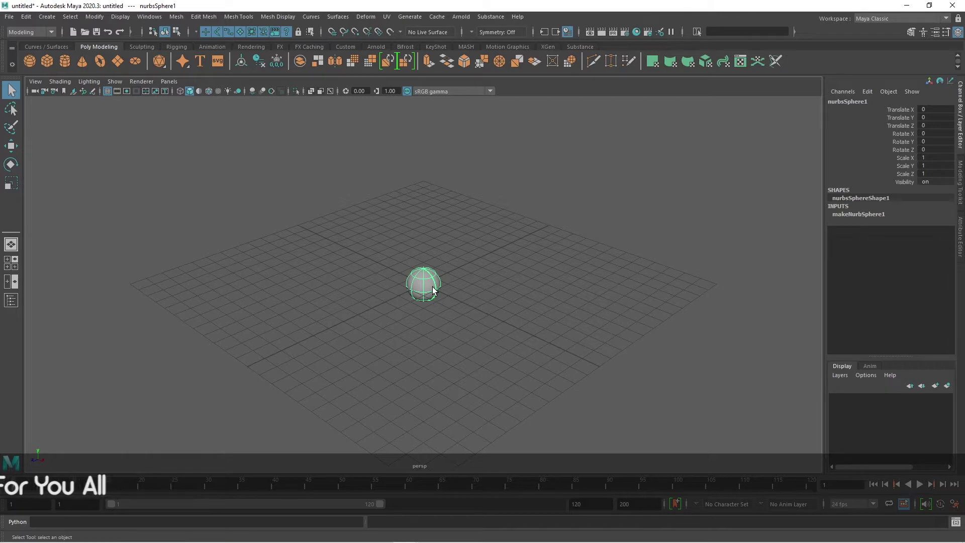
# Step: Create a polygon sphere at the origin, in the same place as the NURBS sphere
pyautogui.scroll(3, 426, 282)
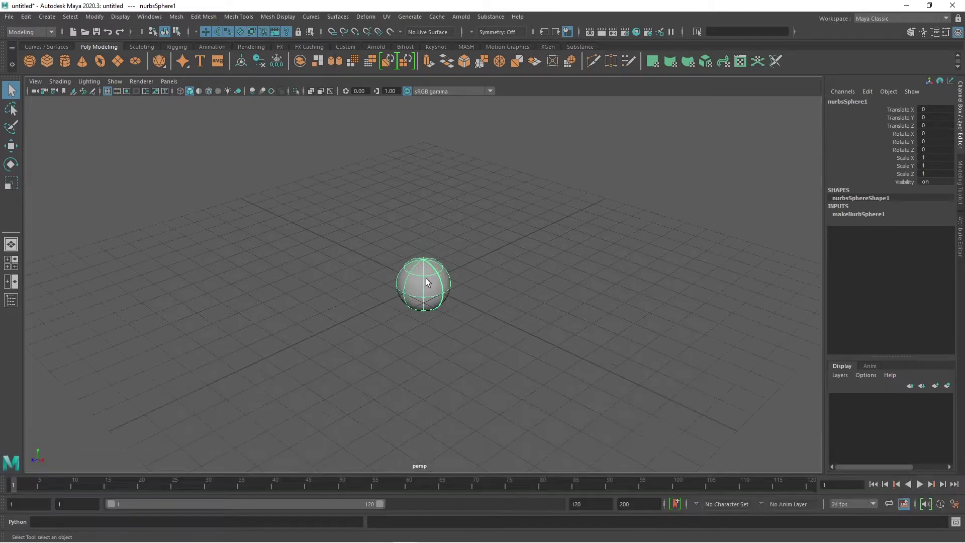
pyautogui.scroll(5, 428, 281)
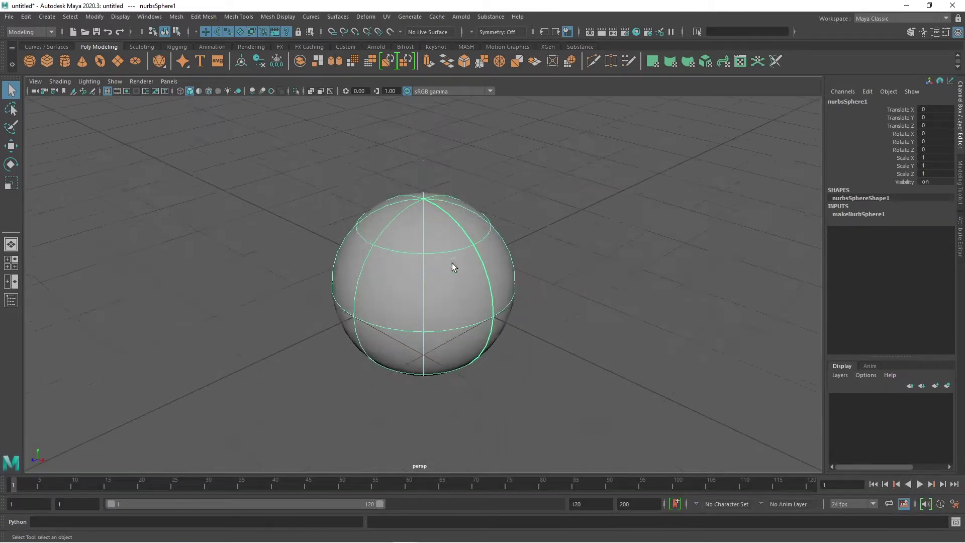
pyautogui.scroll(-1, 470, 285)
pyautogui.keyDown('alt'); pyautogui.moveTo(523, 322); pyautogui.dragTo(461, 319); pyautogui.keyUp('alt')
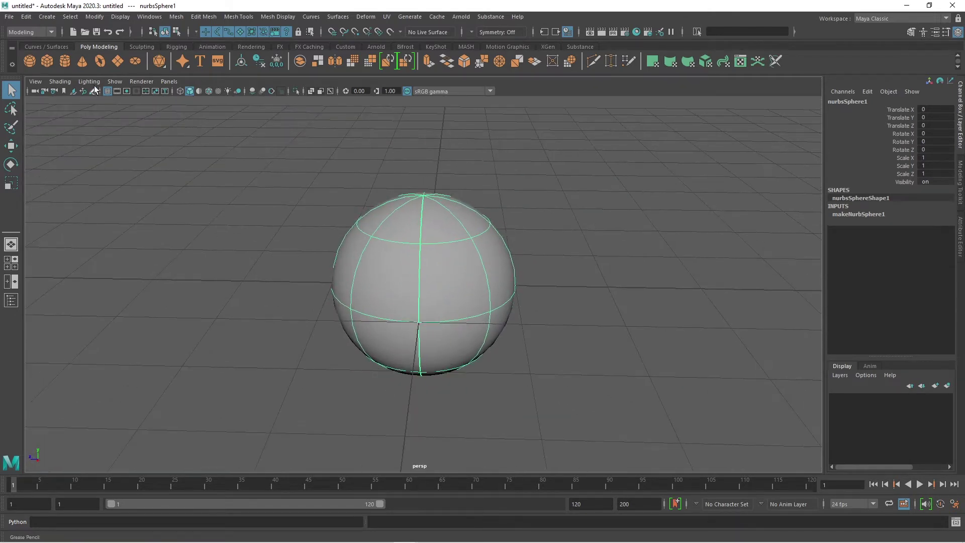
pyautogui.click(46, 17)
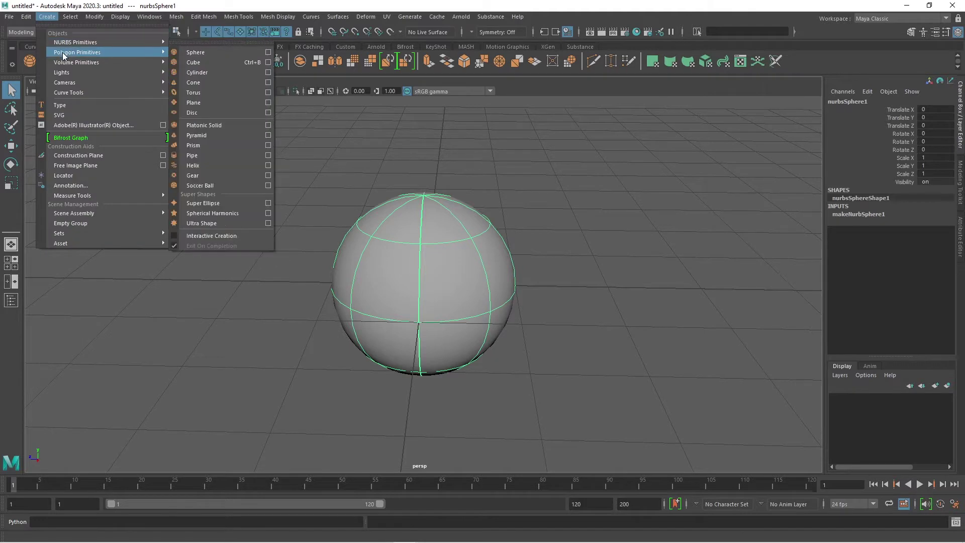
pyautogui.click(215, 52)
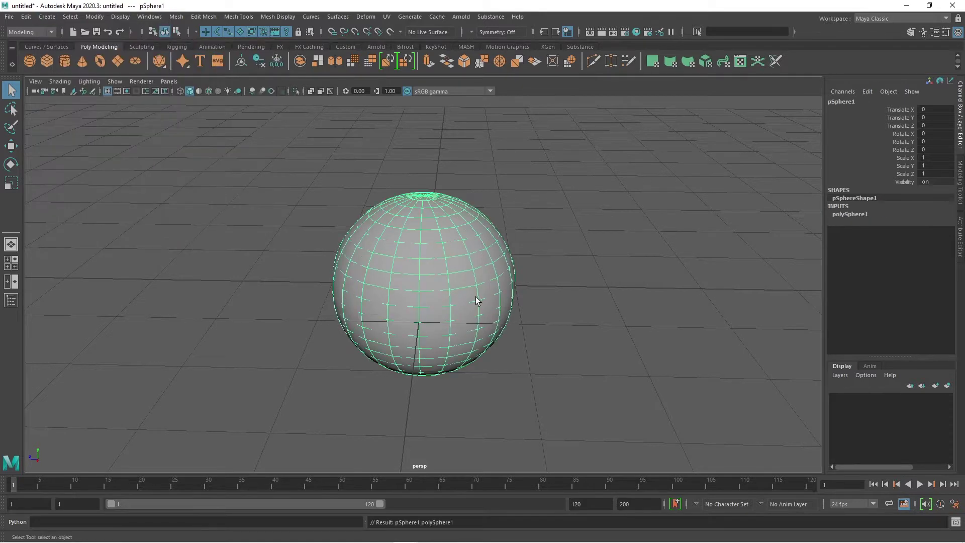
# Step: Open the Outliner to list the objects in the scene
pyautogui.scroll(-2, 478, 296)
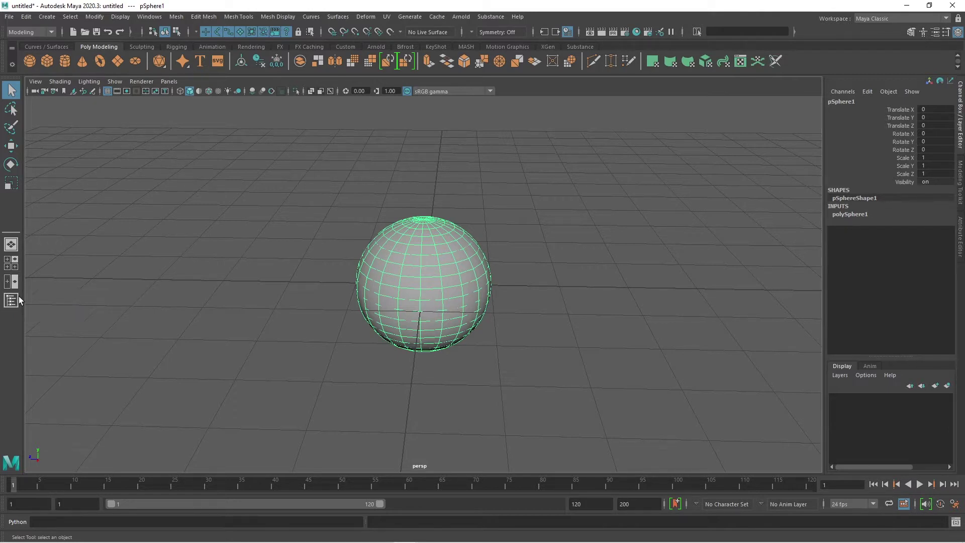
pyautogui.click(151, 17)
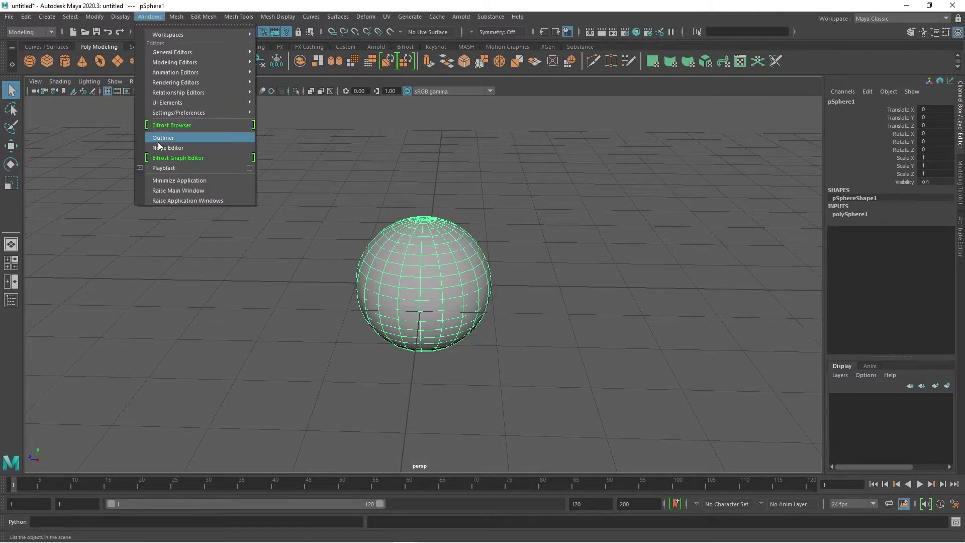
pyautogui.click(158, 141)
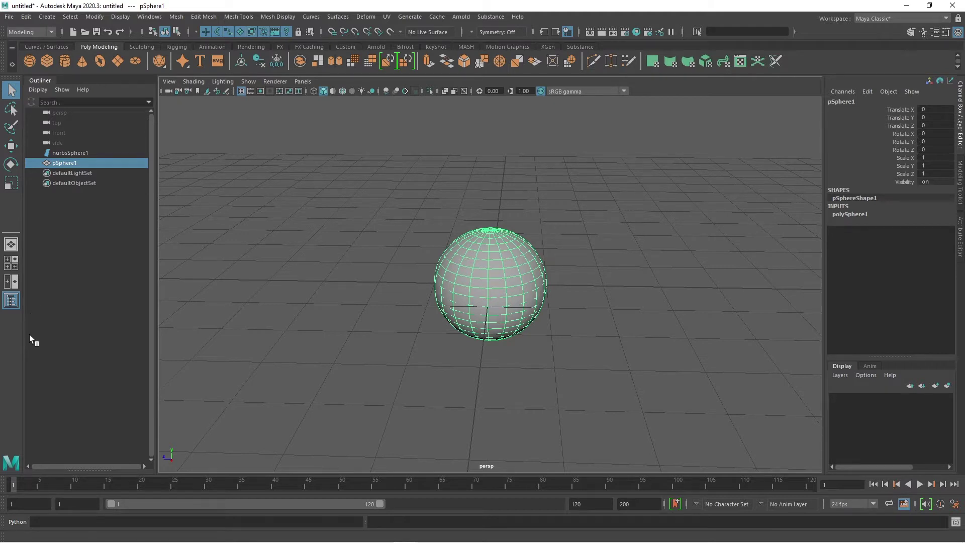
# Step: Select the NURBS sphere and the polygon sphere alternately in the Outliner to compare their wireframes
pyautogui.click(64, 152)
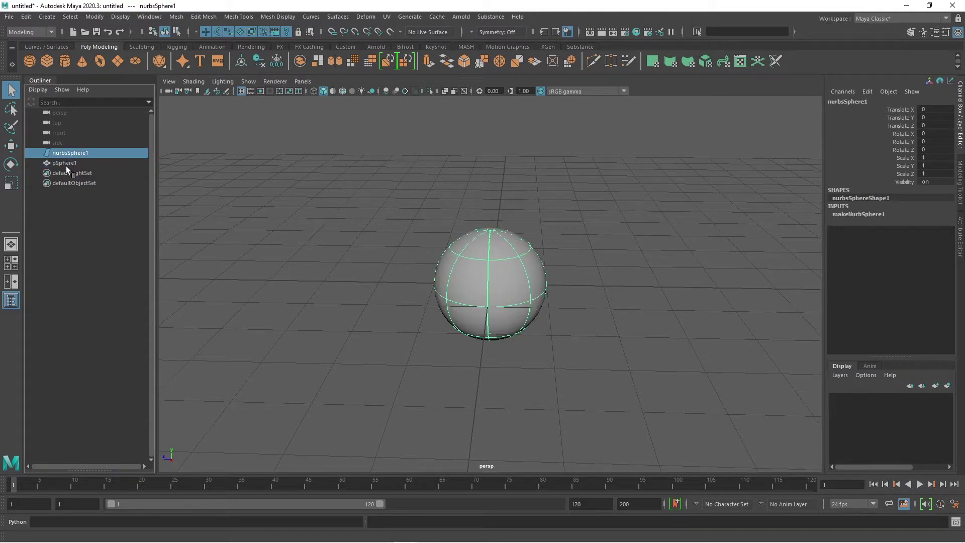
pyautogui.click(66, 165)
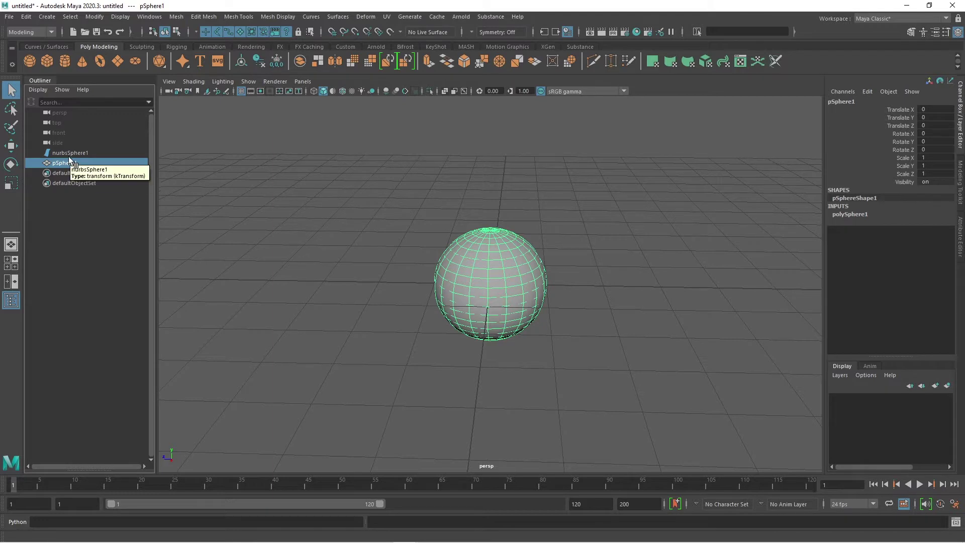
pyautogui.click(70, 155)
pyautogui.click(67, 163)
pyautogui.click(69, 153)
pyautogui.click(66, 162)
pyautogui.click(71, 157)
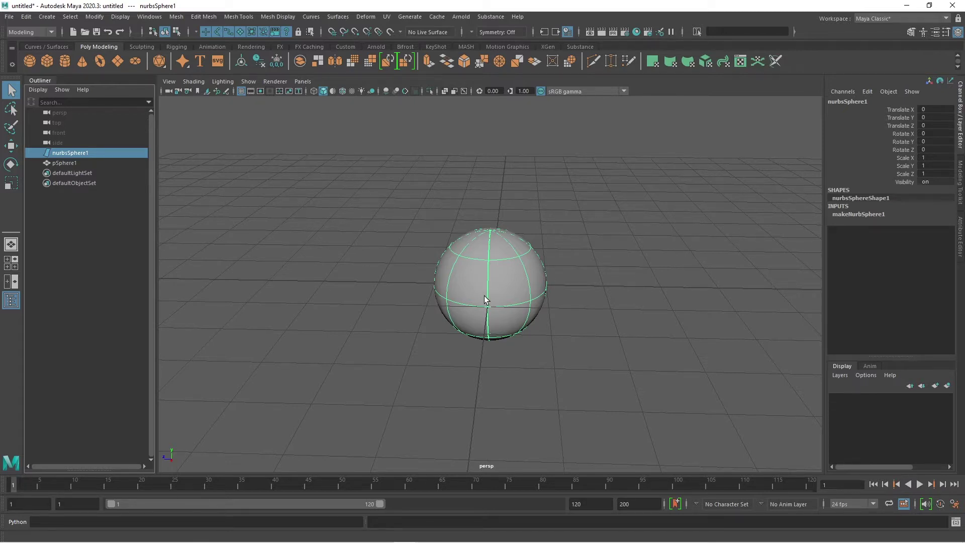
# Step: Move the NURBS sphere away from the polygon sphere to about X -2.49, Y 0.43, Z 0.42
pyautogui.click(10, 146)
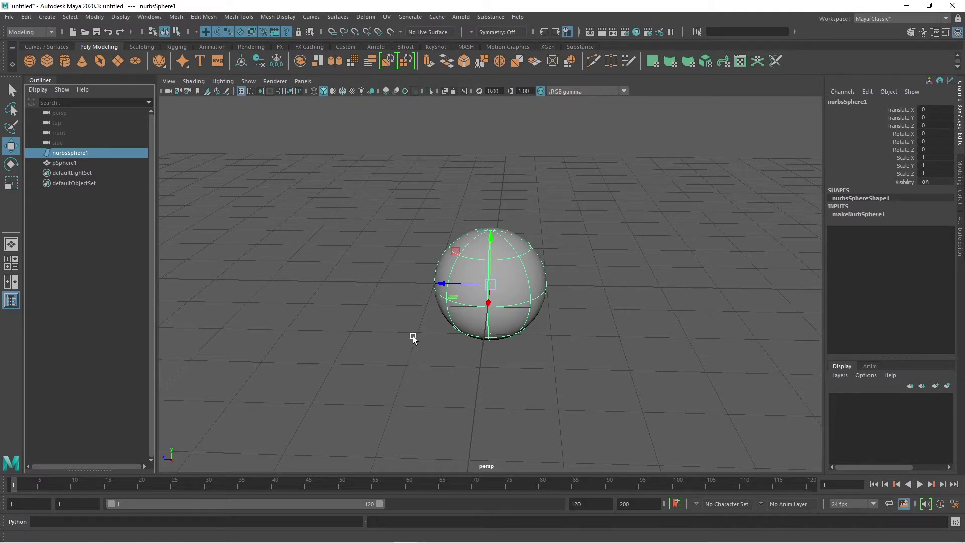
pyautogui.keyDown('alt'); pyautogui.moveTo(412, 336); pyautogui.dragTo(526, 341); pyautogui.keyUp('alt')
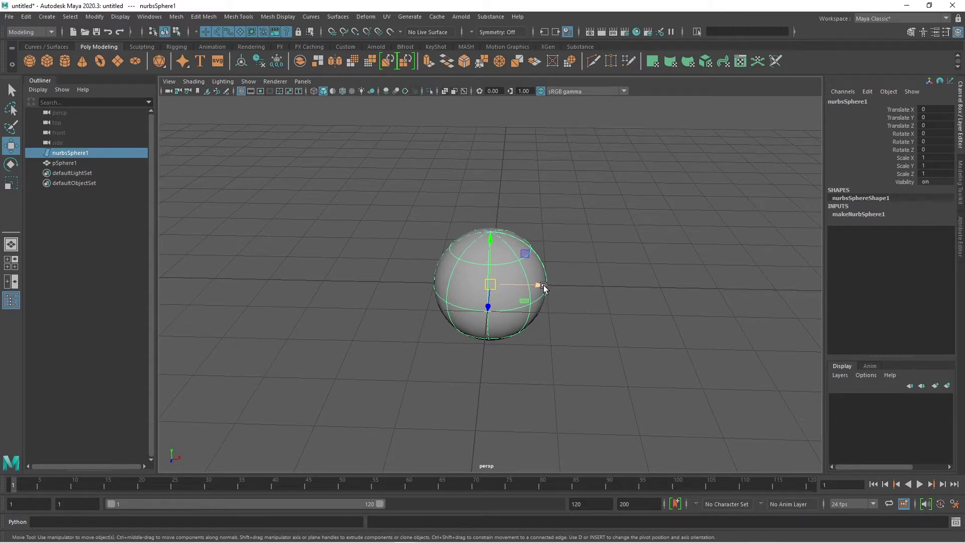
pyautogui.moveTo(543, 285); pyautogui.dragTo(405, 282)
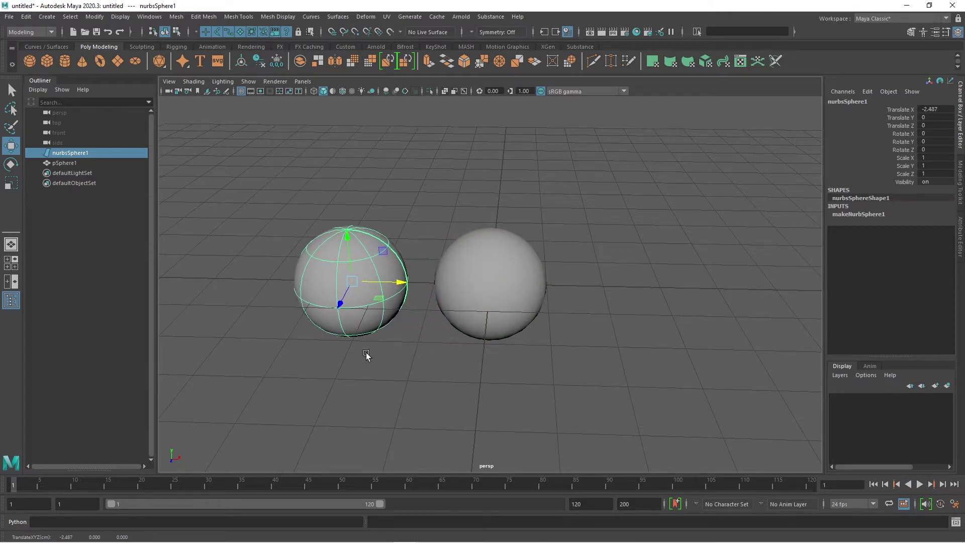
pyautogui.moveTo(340, 302)
pyautogui.mouseDown()
pyautogui.moveTo(394, 200)
pyautogui.moveTo(334, 313)
pyautogui.mouseUp()
pyautogui.moveTo(342, 245); pyautogui.dragTo(337, 225)
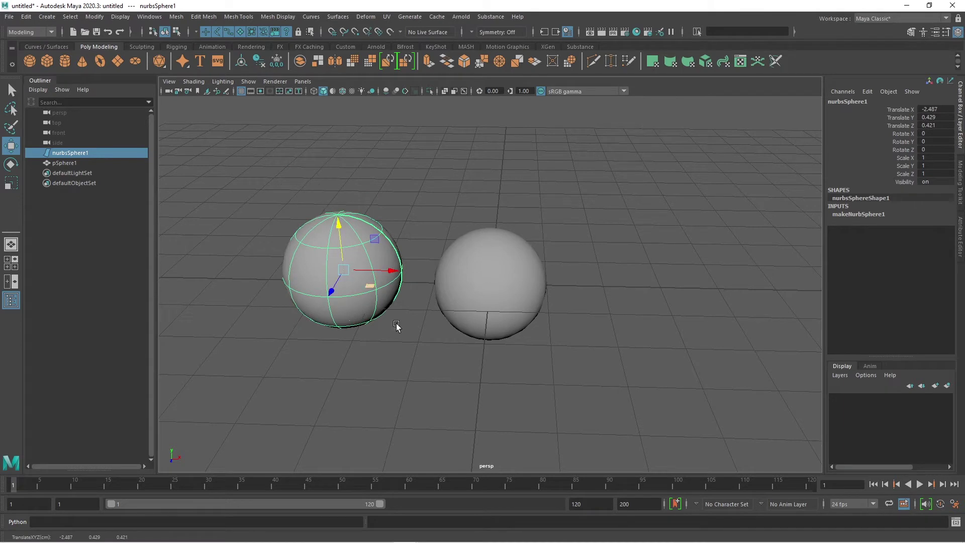
# Step: Select the polygon sphere and move it freely along X and Z to about X -0.03, Z -0.76
pyautogui.click(477, 291)
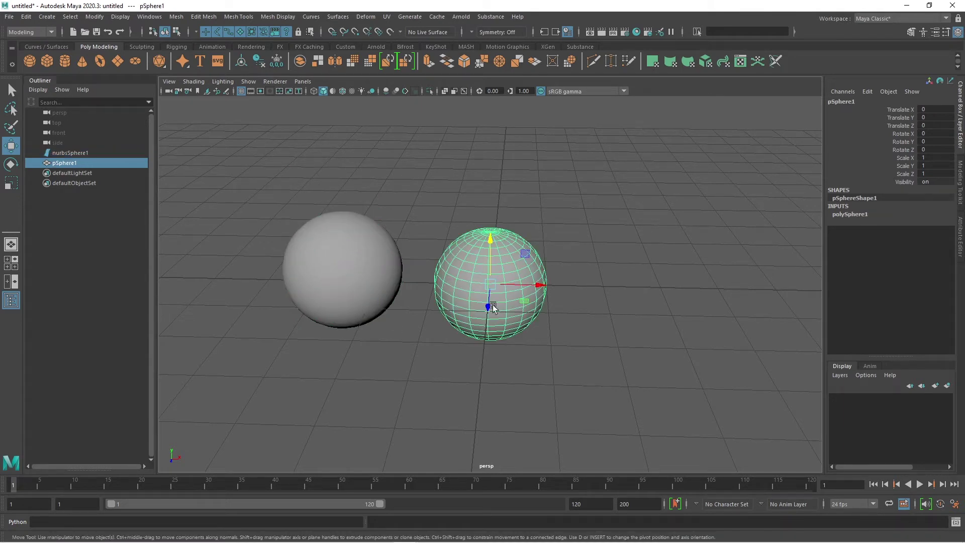
pyautogui.moveTo(541, 291)
pyautogui.mouseDown()
pyautogui.moveTo(680, 290)
pyautogui.moveTo(534, 286)
pyautogui.mouseUp()
pyautogui.moveTo(487, 306); pyautogui.dragTo(485, 331)
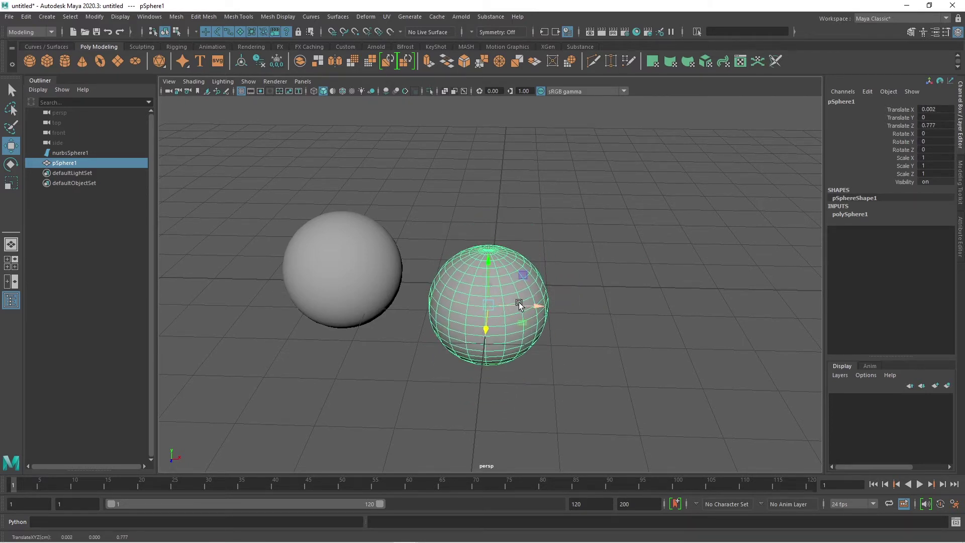
pyautogui.moveTo(541, 315); pyautogui.dragTo(491, 287)
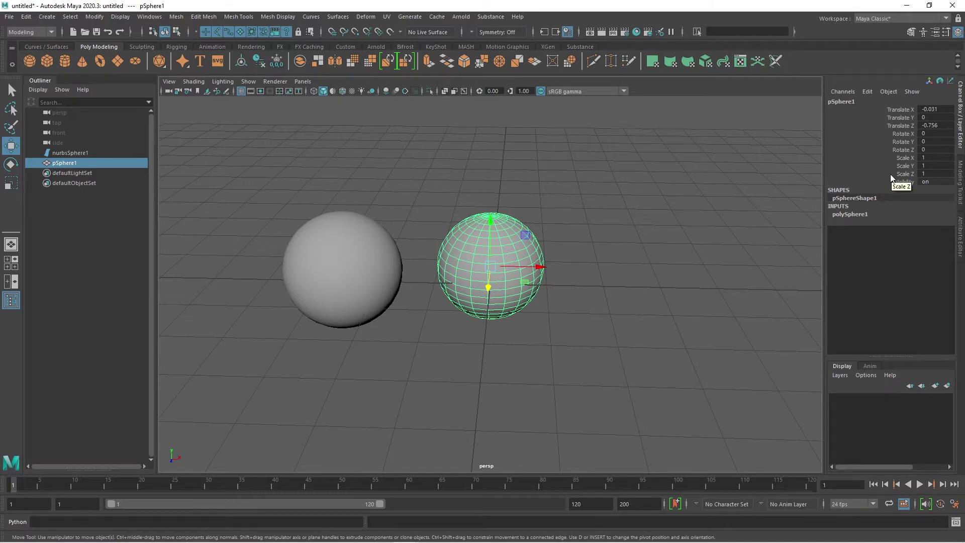
# Step: Highlight the polygon sphere's Translate, Rotate and Scale channels to examine its transform attributes
pyautogui.moveTo(900, 109); pyautogui.dragTo(899, 175)
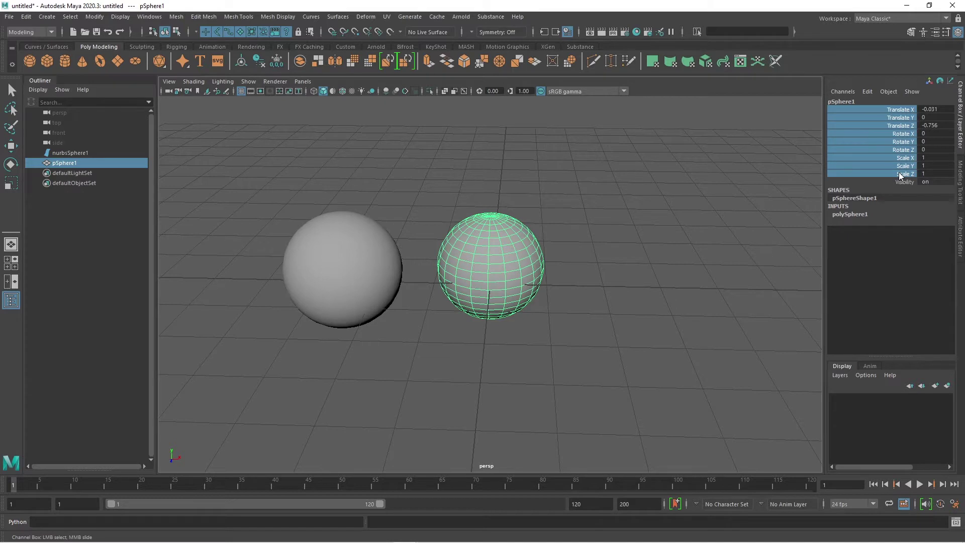
pyautogui.moveTo(894, 110); pyautogui.dragTo(897, 124)
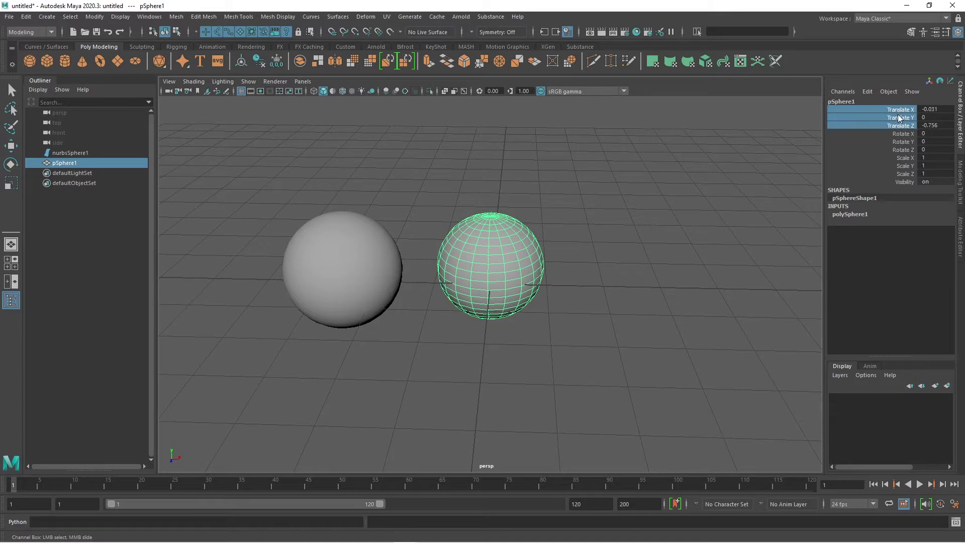
pyautogui.moveTo(904, 133); pyautogui.dragTo(906, 174)
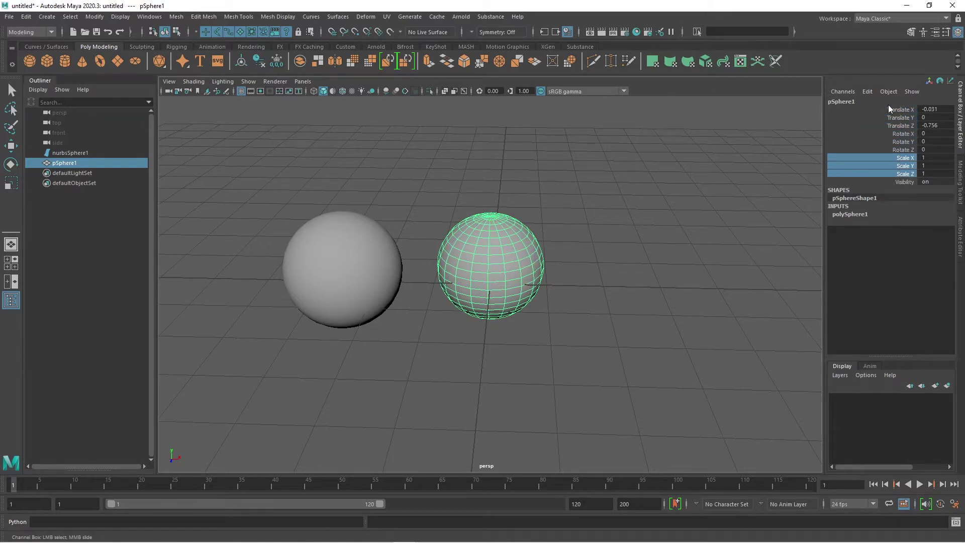
# Step: Move the polygon sphere with the Move tool to about X 0.15, Y -0.11, Z -0.83
pyautogui.click(11, 146)
pyautogui.moveTo(551, 270); pyautogui.dragTo(454, 308)
pyautogui.moveTo(503, 219); pyautogui.dragTo(477, 228)
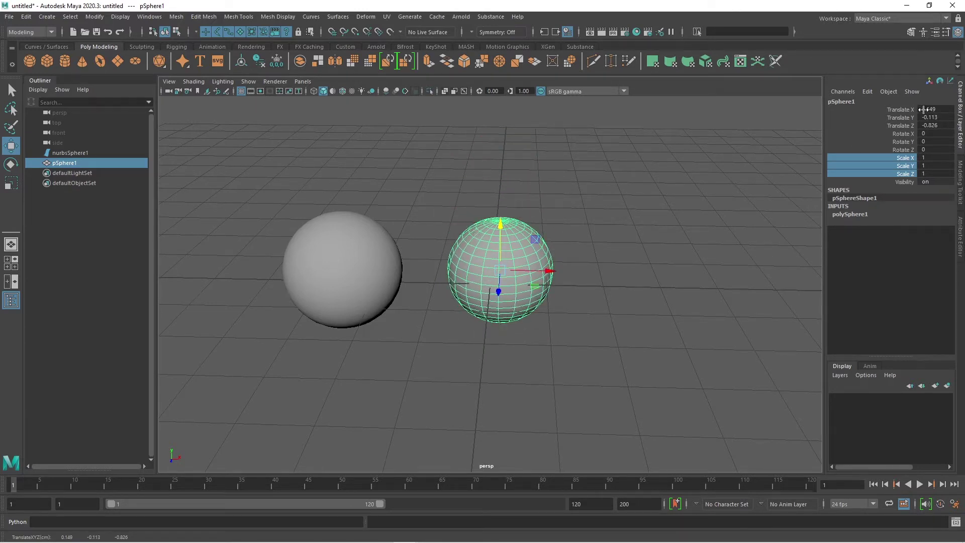
# Step: Reset the polygon sphere's Translate X, Y and Z to 0 all at once
pyautogui.moveTo(941, 108); pyautogui.dragTo(940, 125)
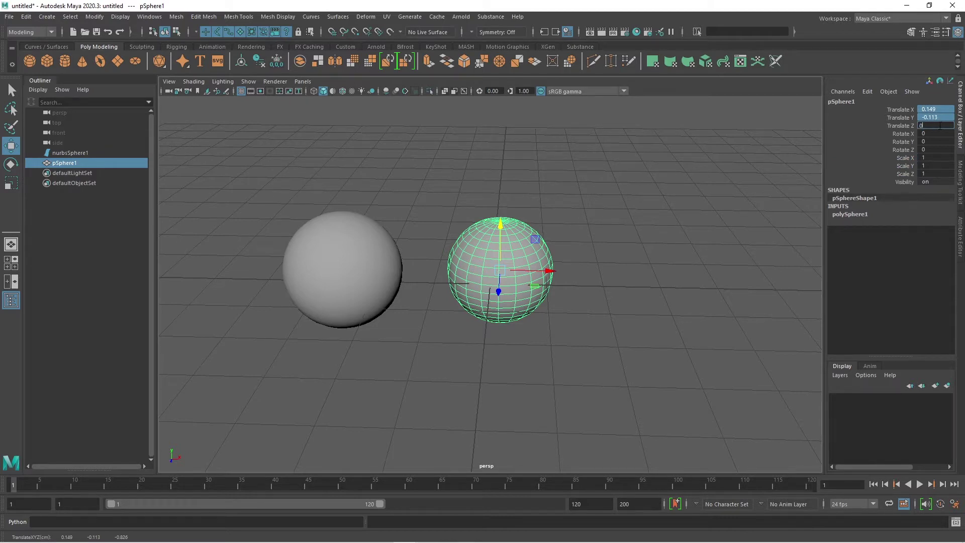
pyautogui.press('Return')
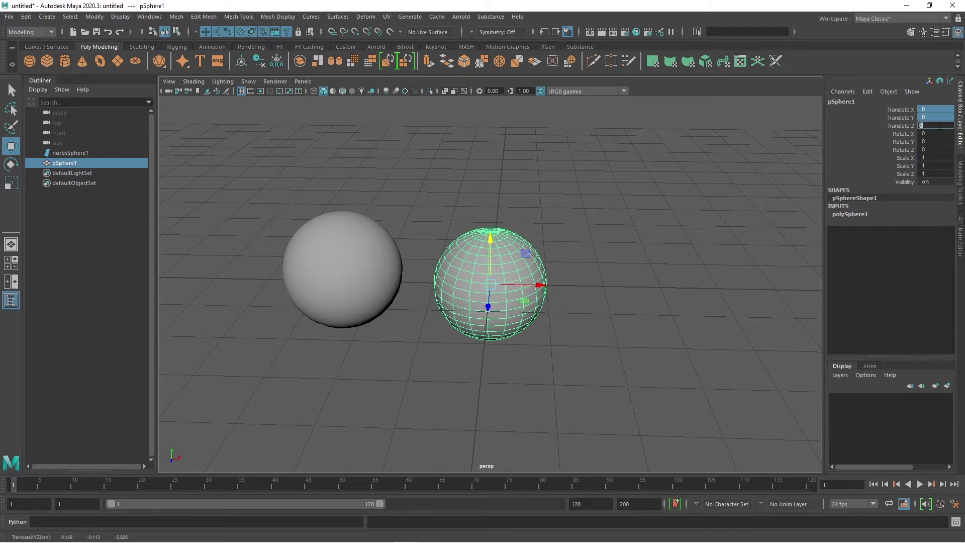
pyautogui.click(893, 111)
pyautogui.moveTo(935, 110); pyautogui.dragTo(935, 126)
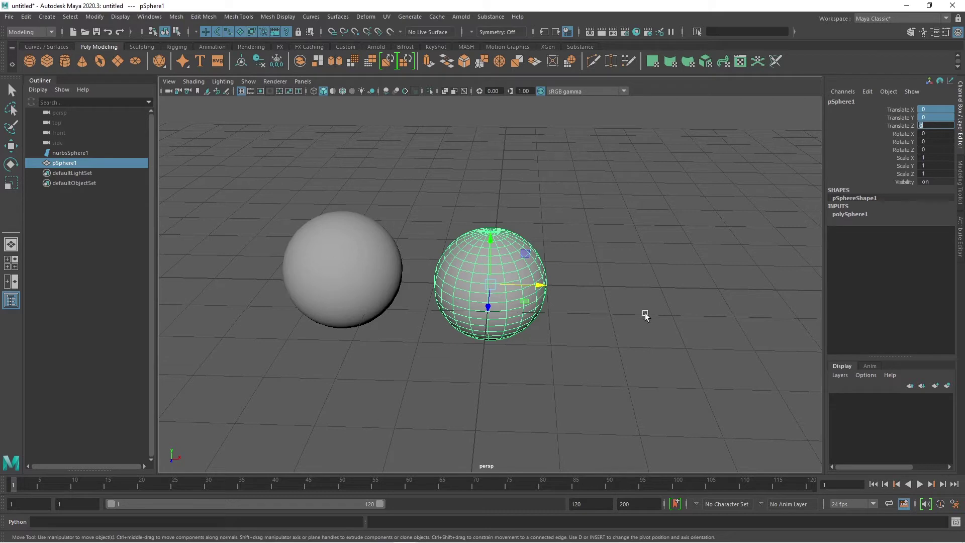
# Step: Position the polygon sphere numerically with Translate X 2, Translate Y 2 and Translate Z 3
pyautogui.click(935, 110)
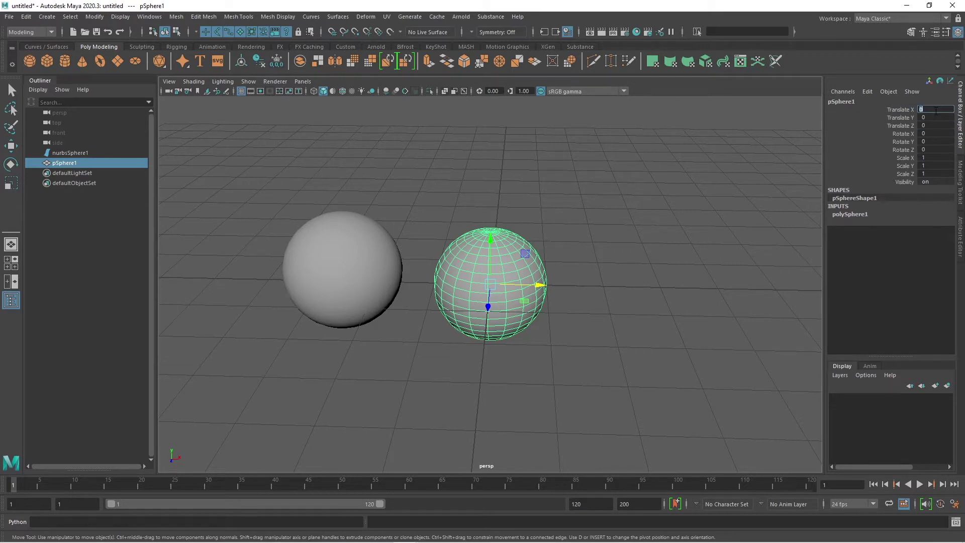
pyautogui.write('2')
pyautogui.press('Return')
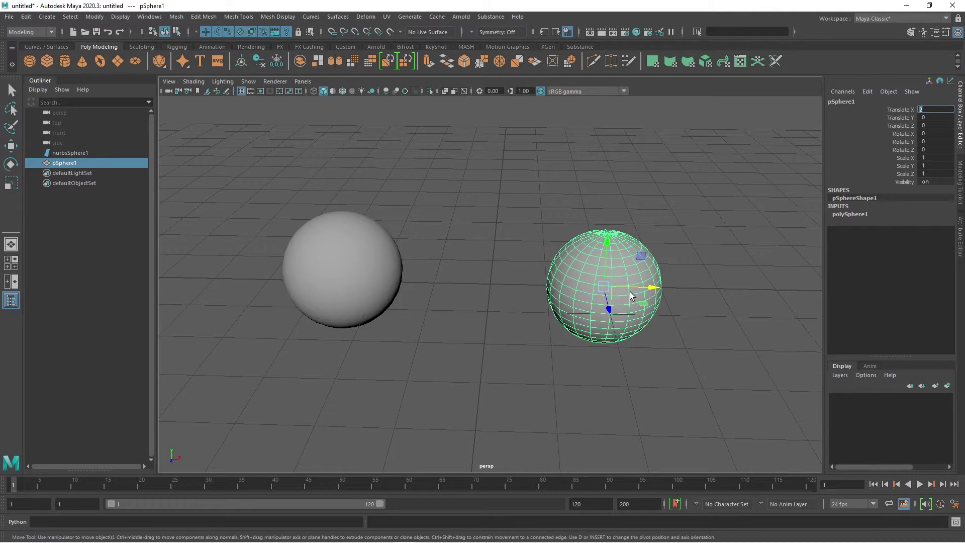
pyautogui.press('Tab')
pyautogui.press('Return')
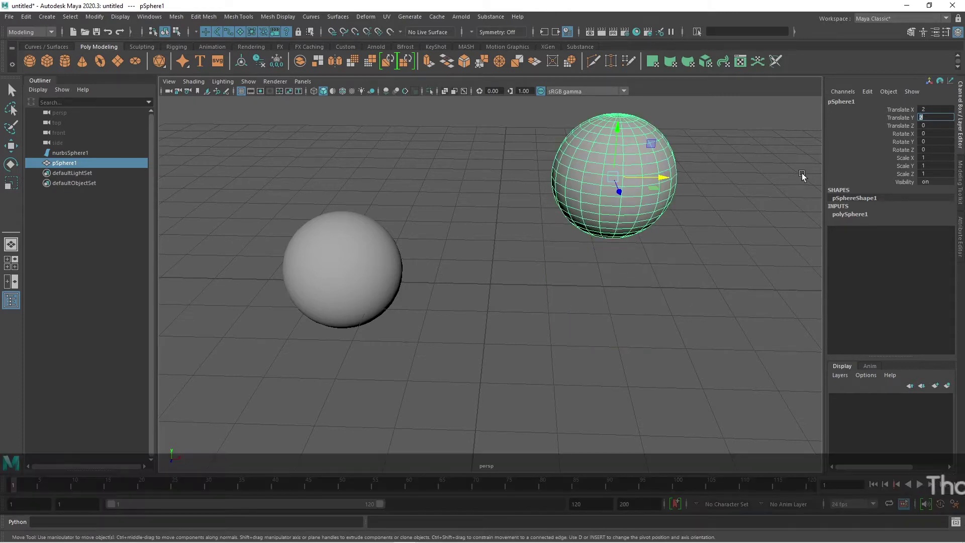
pyautogui.press('Tab')
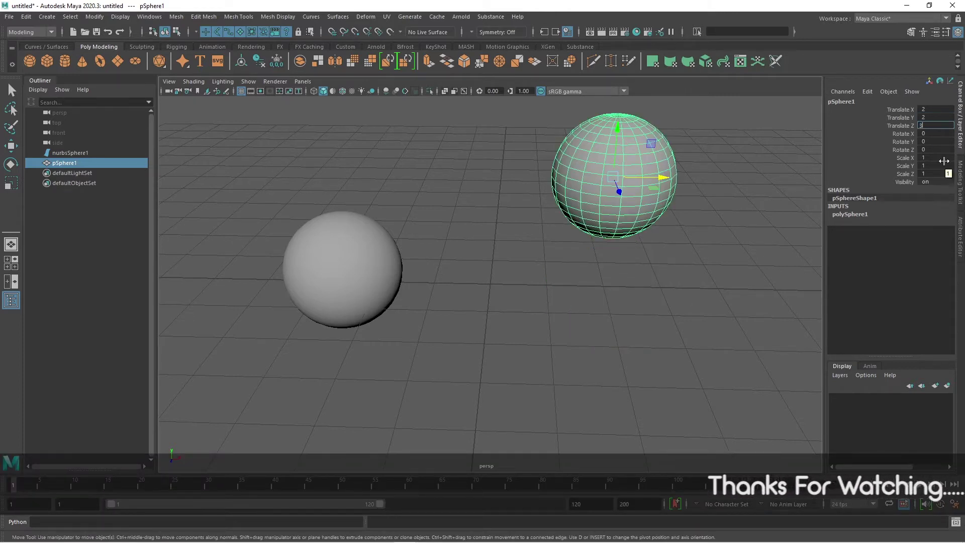
pyautogui.write('3')
pyautogui.press('Return')
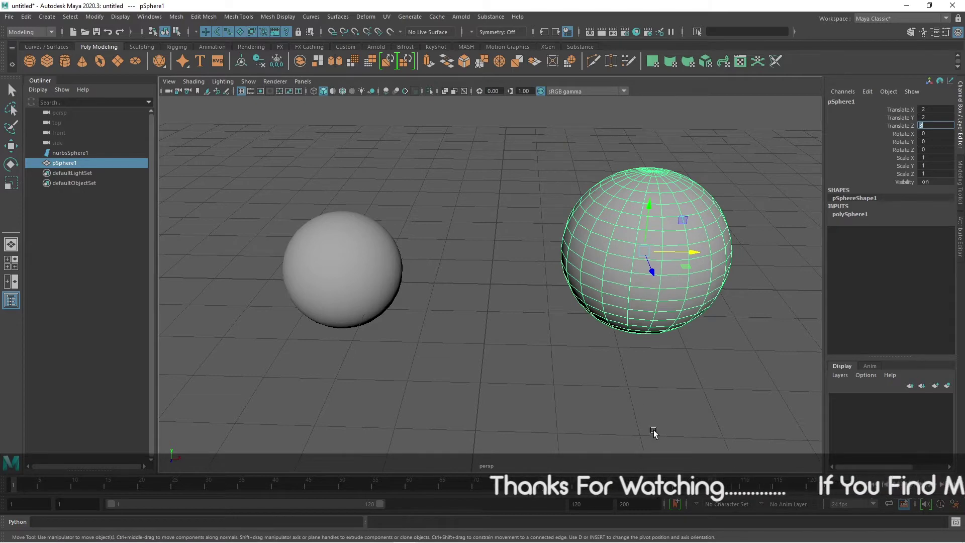
# Step: Reset the polygon sphere's Translate X, Y and Z to 0 together to return it to the origin
pyautogui.keyDown('alt'); pyautogui.moveTo(685, 368); pyautogui.dragTo(582, 355); pyautogui.keyUp('alt')
pyautogui.keyDown('alt'); pyautogui.moveTo(512, 368); pyautogui.dragTo(571, 356); pyautogui.keyUp('alt')
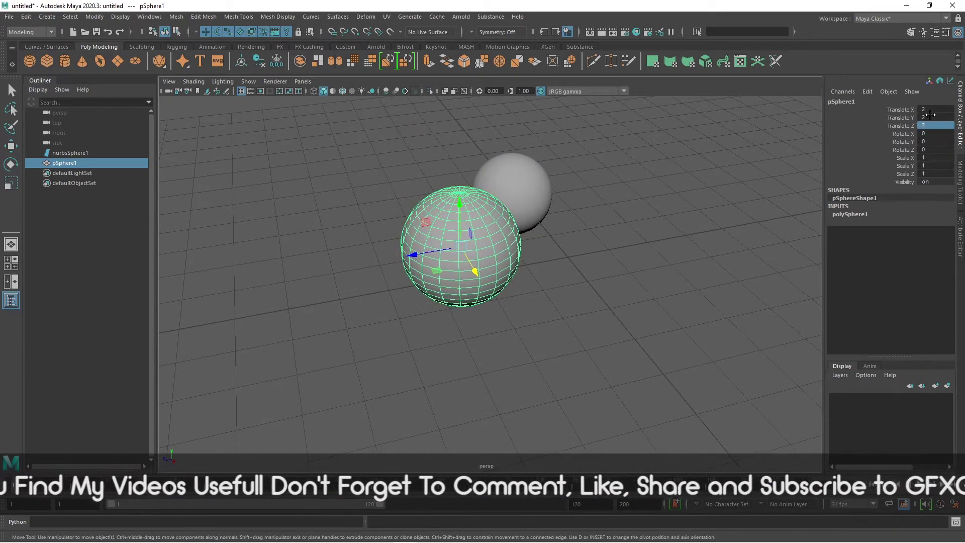
pyautogui.moveTo(933, 110); pyautogui.dragTo(936, 124)
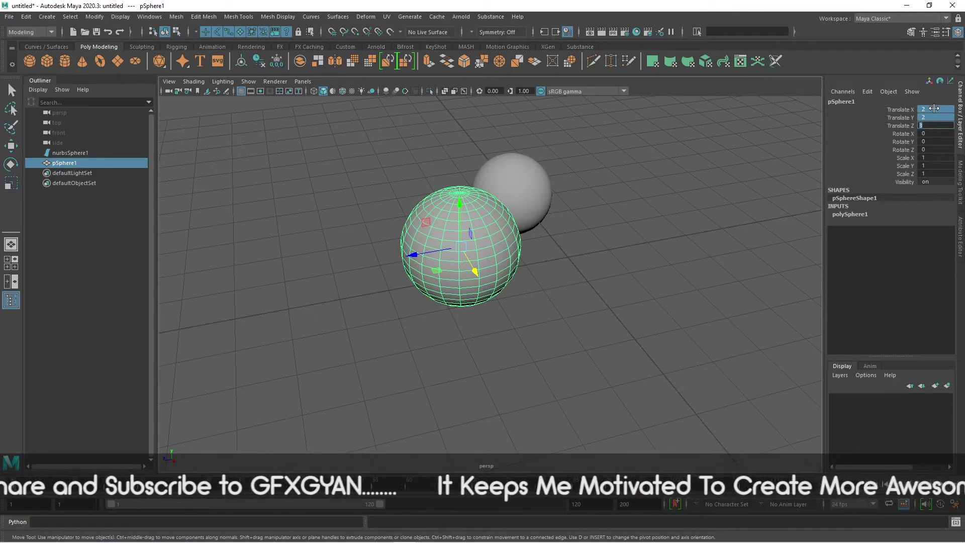
pyautogui.doubleClick(936, 125)
pyautogui.write('0')
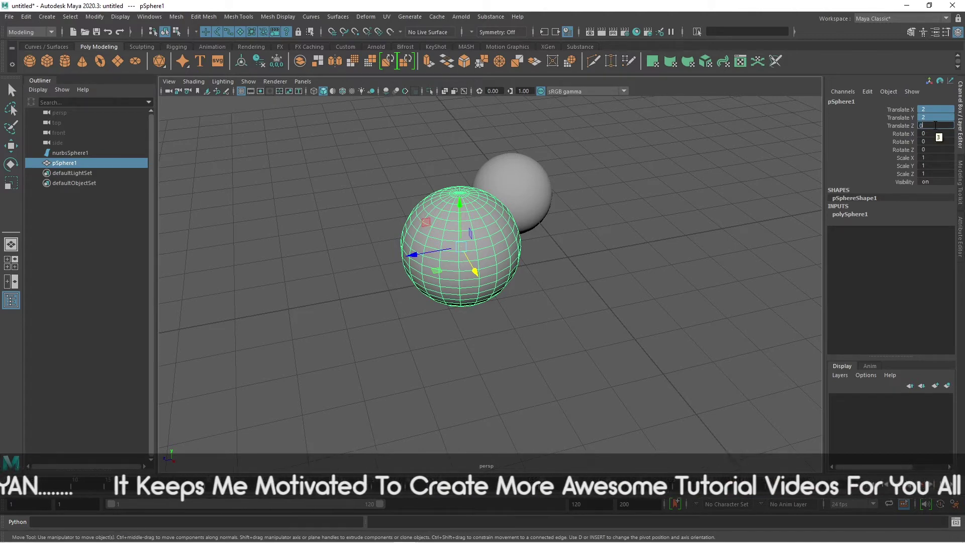
pyautogui.press('Return')
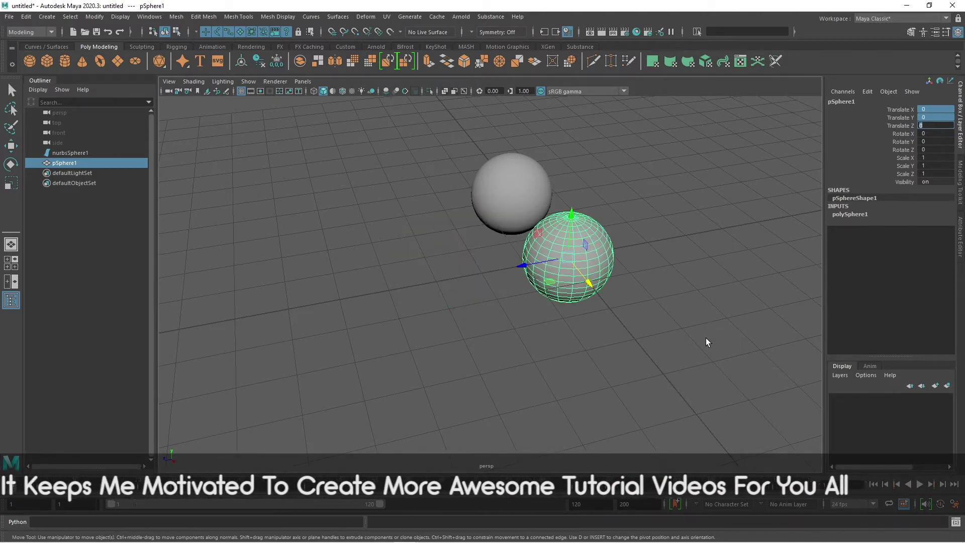
# Step: Zero the NURBS sphere's Translate X, Y and Z, and move it along the X axis to about -2.93
pyautogui.keyDown('alt'); pyautogui.moveTo(638, 366); pyautogui.dragTo(402, 297); pyautogui.keyUp('alt')
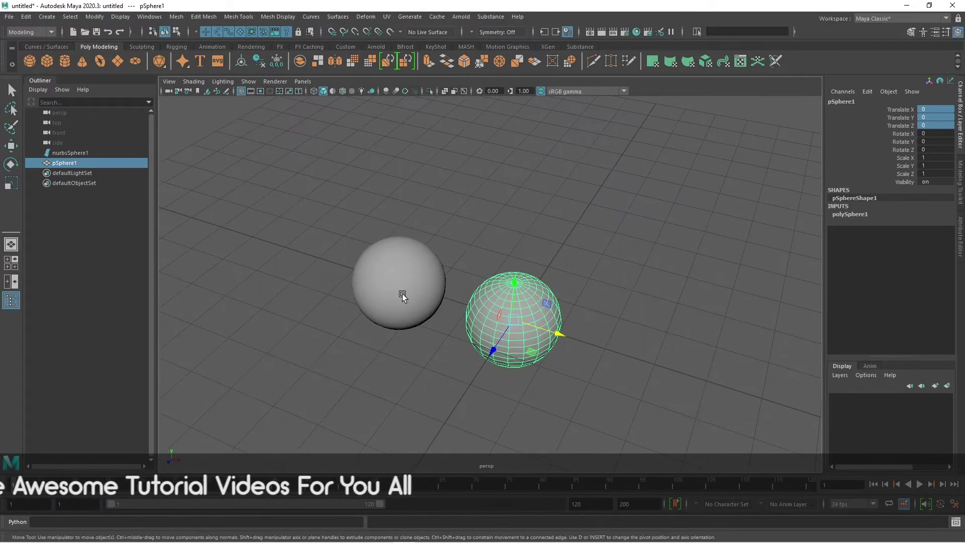
pyautogui.click(403, 296)
pyautogui.moveTo(945, 109); pyautogui.dragTo(944, 126)
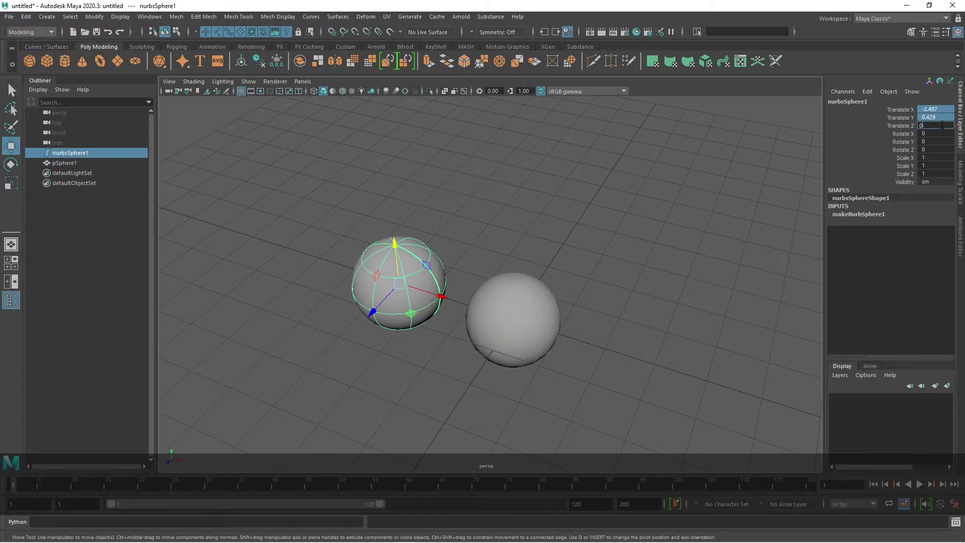
pyautogui.press('Return')
pyautogui.click(631, 366)
pyautogui.click(550, 324)
pyautogui.moveTo(560, 334); pyautogui.dragTo(439, 296)
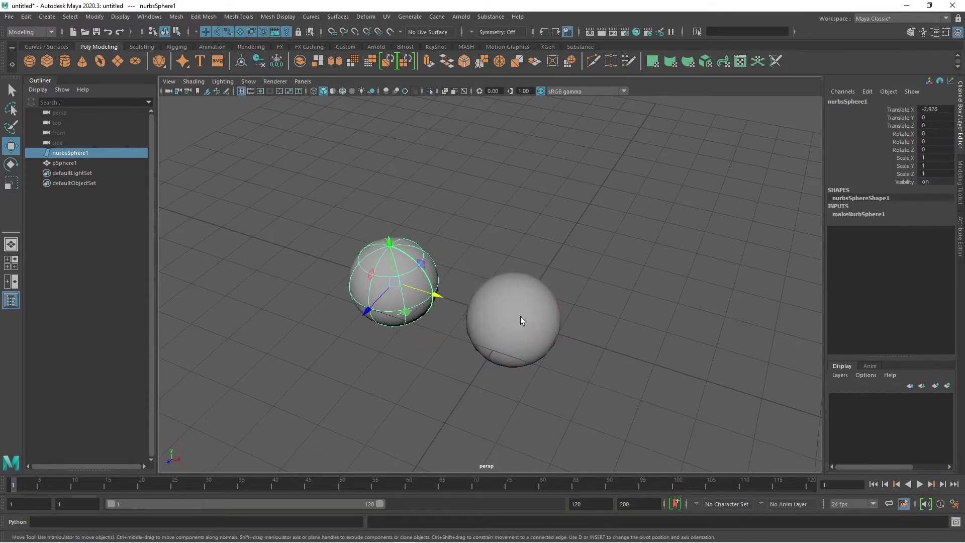
# Step: Slide the polygon sphere along the X axis with the Move tool to about -0.02
pyautogui.click(520, 316)
pyautogui.moveTo(557, 334); pyautogui.dragTo(598, 349)
pyautogui.moveTo(568, 337); pyautogui.dragTo(560, 335)
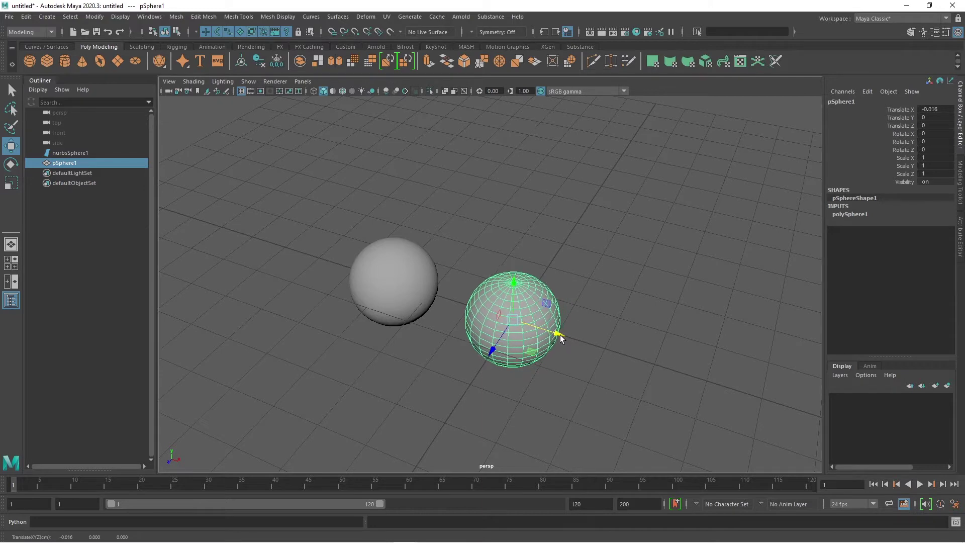
# Step: Rotate the polygon sphere freely with the Rotate tool to about X 31, Y 38 and Z 14 degrees
pyautogui.click(9, 167)
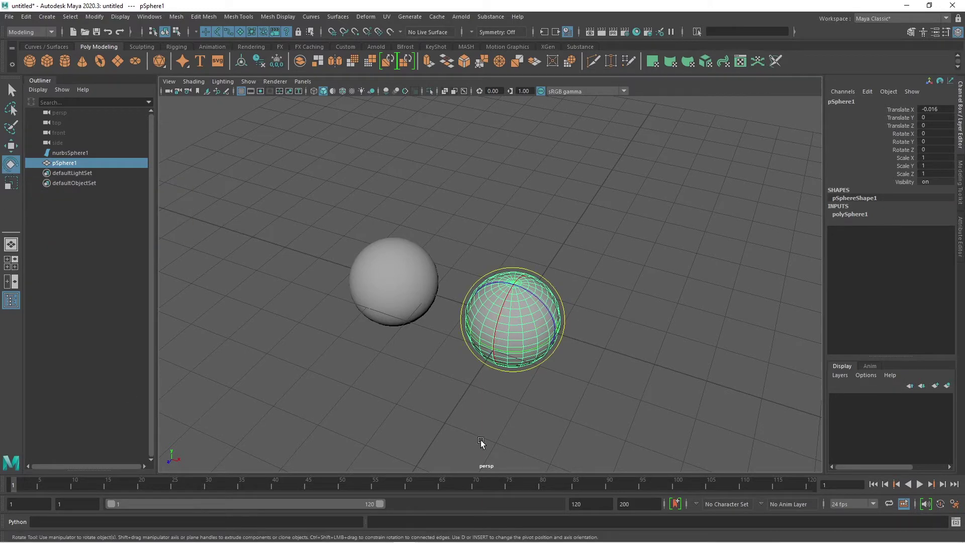
pyautogui.keyDown('alt'); pyautogui.moveTo(684, 378); pyautogui.dragTo(653, 379); pyautogui.keyUp('alt')
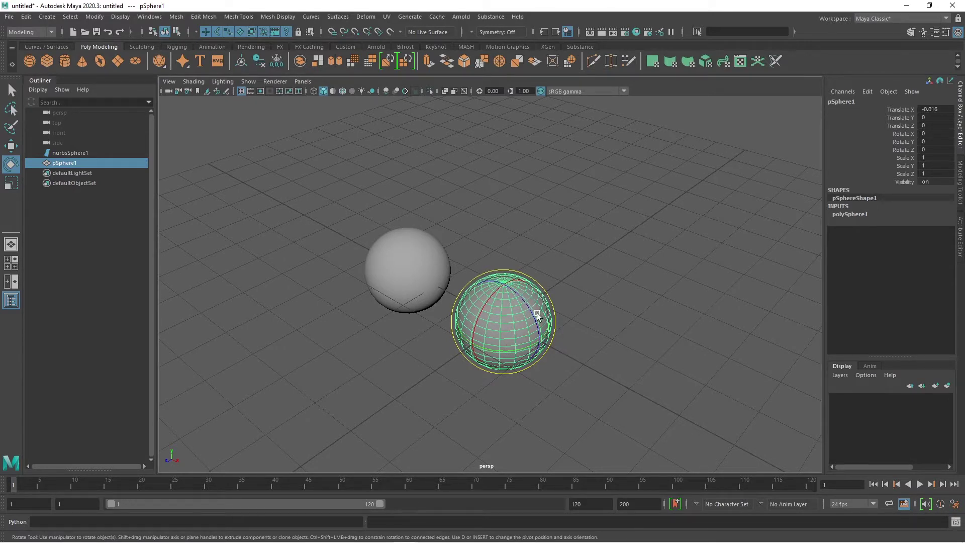
pyautogui.moveTo(526, 298); pyautogui.dragTo(551, 322)
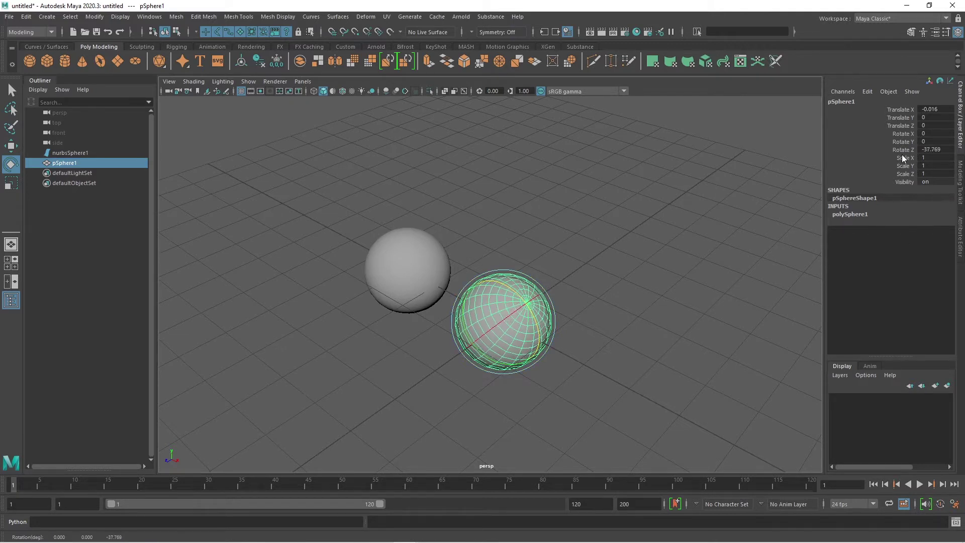
pyautogui.moveTo(516, 321); pyautogui.dragTo(539, 355)
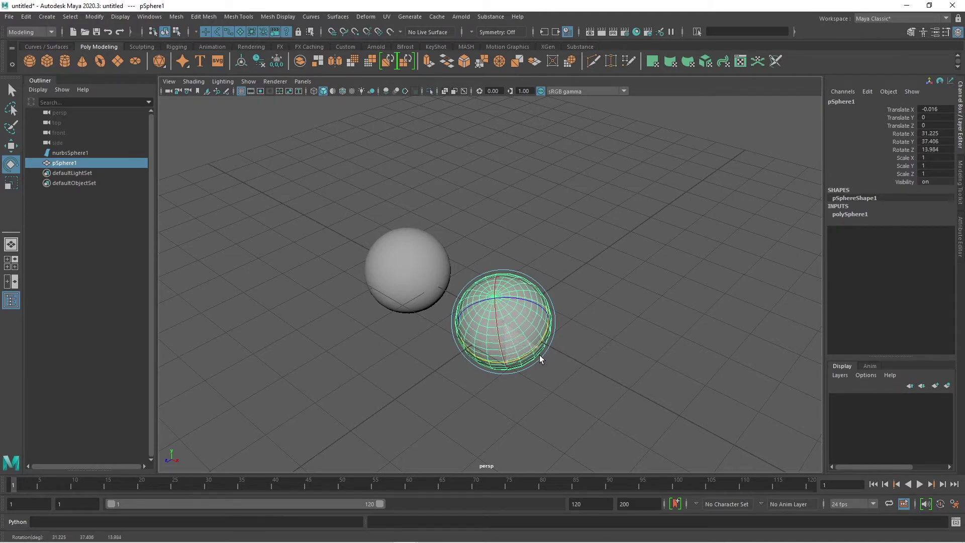
# Step: Reset the polygon sphere's Rotate X, Y and Z to 0 all at once
pyautogui.click(944, 132)
pyautogui.write('31')
pyautogui.press('Return')
pyautogui.moveTo(933, 134); pyautogui.dragTo(933, 150)
pyautogui.write('0')
pyautogui.press('Return')
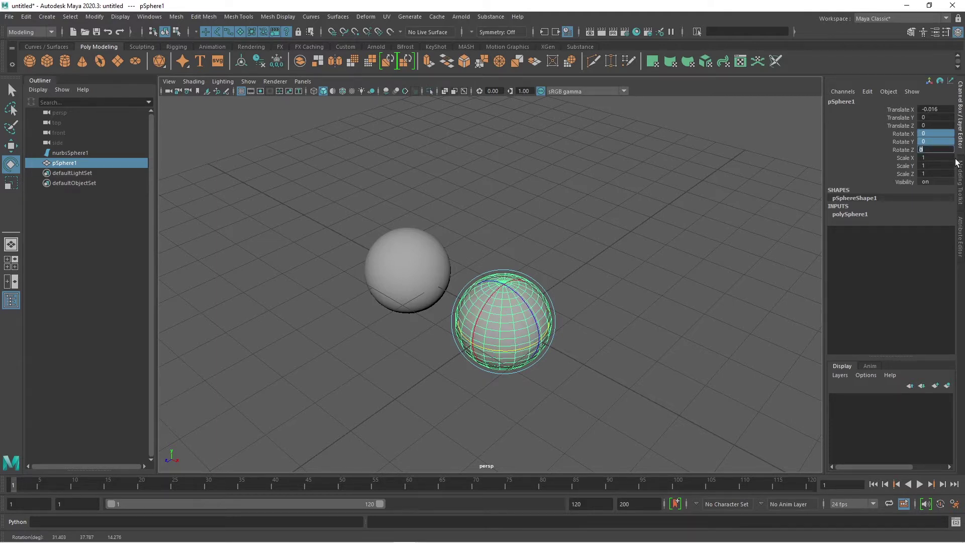
# Step: Rotate the polygon sphere numerically with Rotate X 45 and Rotate Z 30
pyautogui.click(945, 134)
pyautogui.write('45')
pyautogui.press('Return')
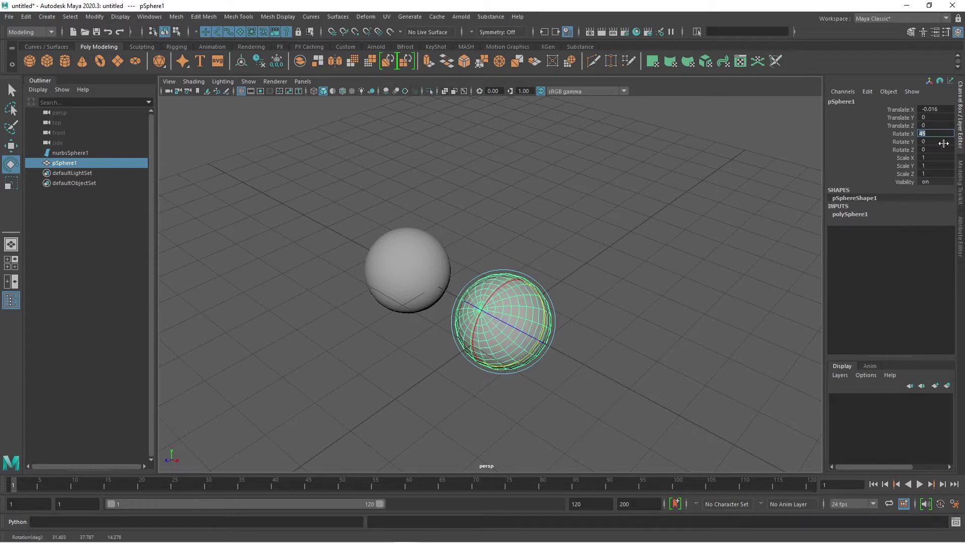
pyautogui.click(935, 150)
pyautogui.press('Return')
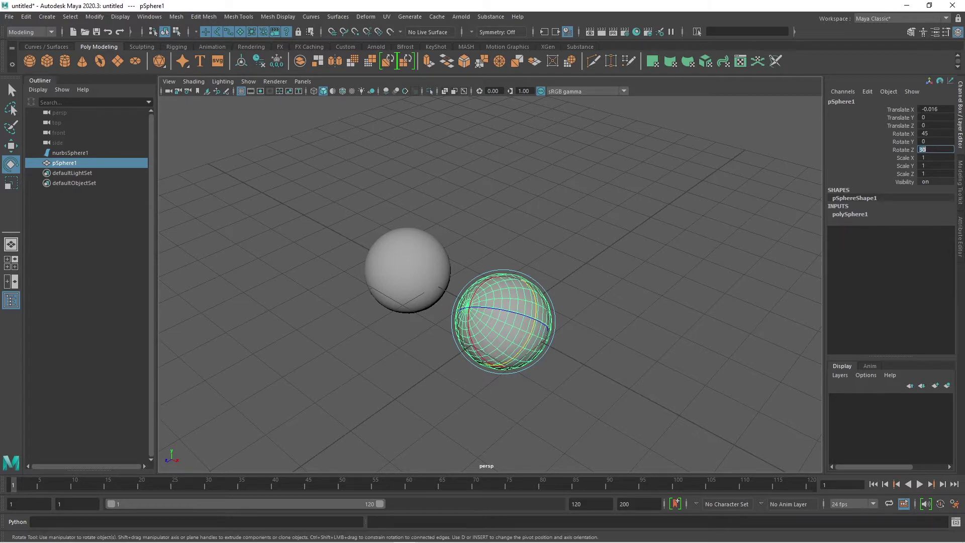
# Step: Set all Translate and Rotate channels of the polygon sphere to 0 together
pyautogui.click(905, 133)
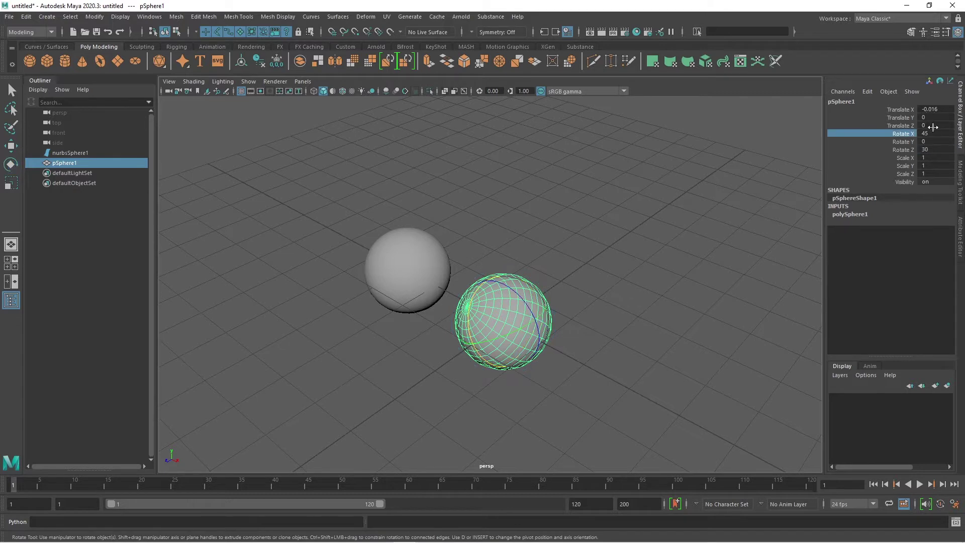
pyautogui.moveTo(937, 109); pyautogui.dragTo(939, 150)
pyautogui.write('0')
pyautogui.press('Return')
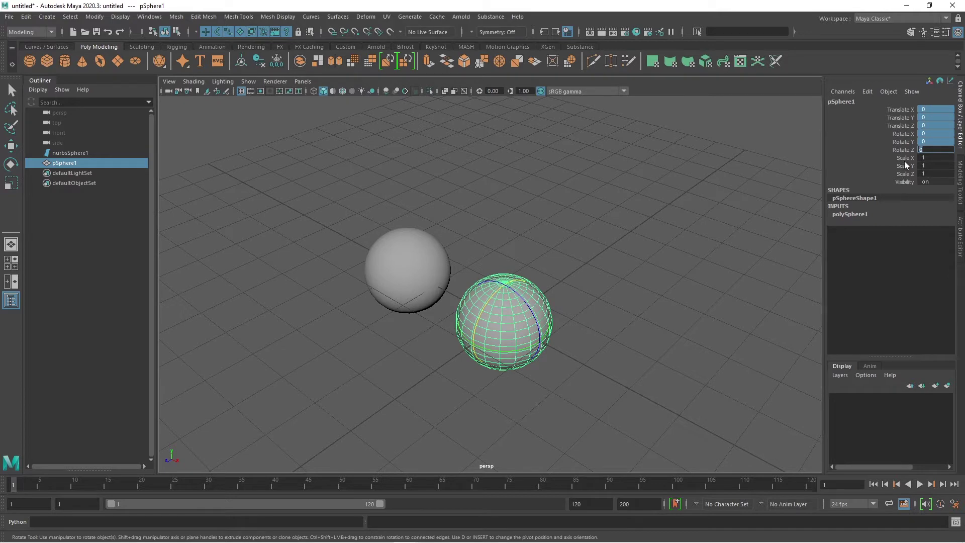
# Step: Scale the polygon sphere uniformly and along single axes with the Scale tool to about X 1.32, Y 1.37 and Z 2.38
pyautogui.click(11, 185)
pyautogui.moveTo(499, 323); pyautogui.dragTo(559, 323)
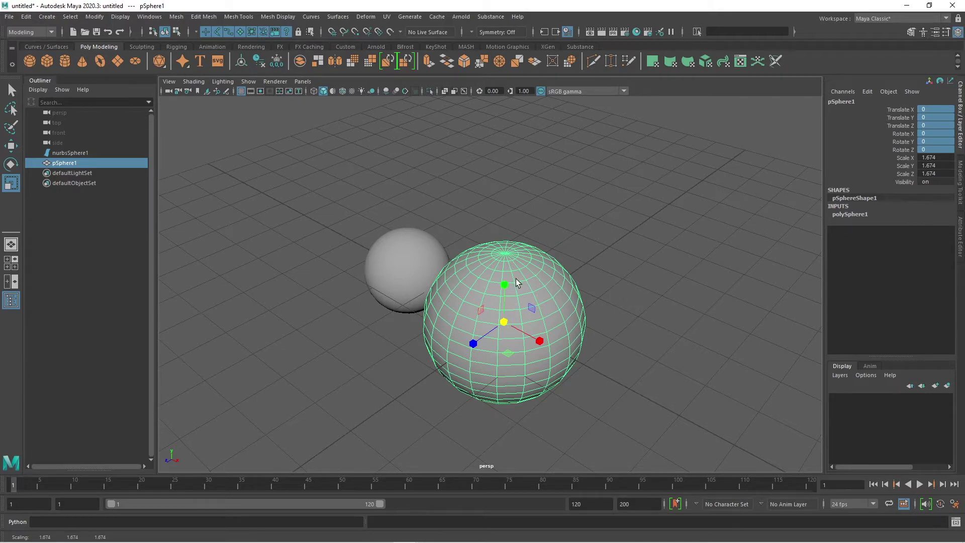
pyautogui.moveTo(507, 283)
pyautogui.mouseDown()
pyautogui.moveTo(510, 207)
pyautogui.moveTo(508, 288)
pyautogui.mouseUp()
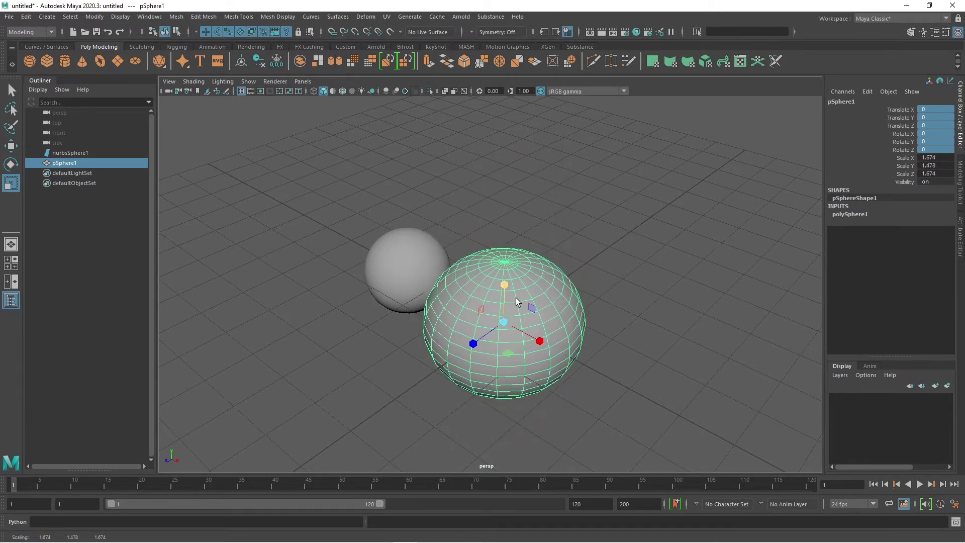
pyautogui.moveTo(537, 339); pyautogui.dragTo(457, 361)
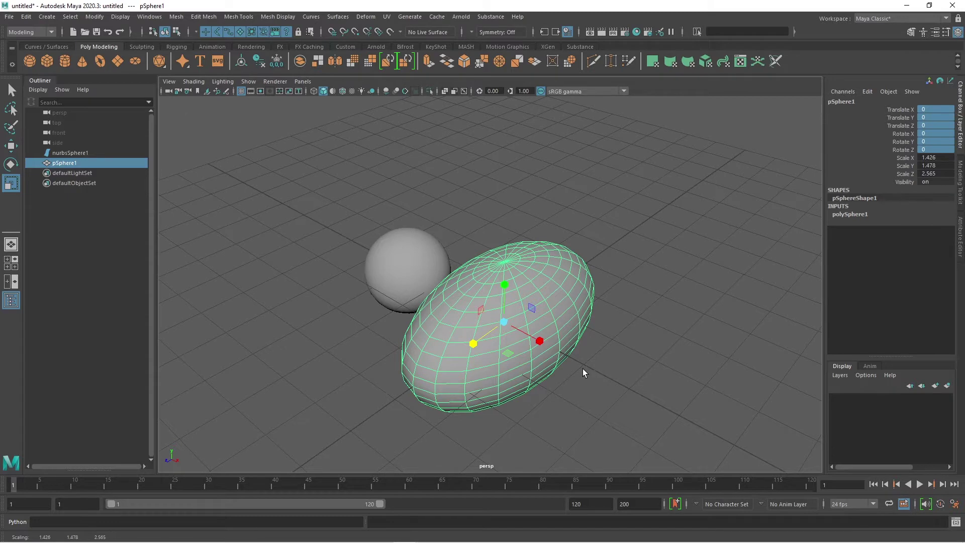
pyautogui.moveTo(504, 322); pyautogui.dragTo(483, 363)
pyautogui.moveTo(505, 323); pyautogui.dragTo(556, 325)
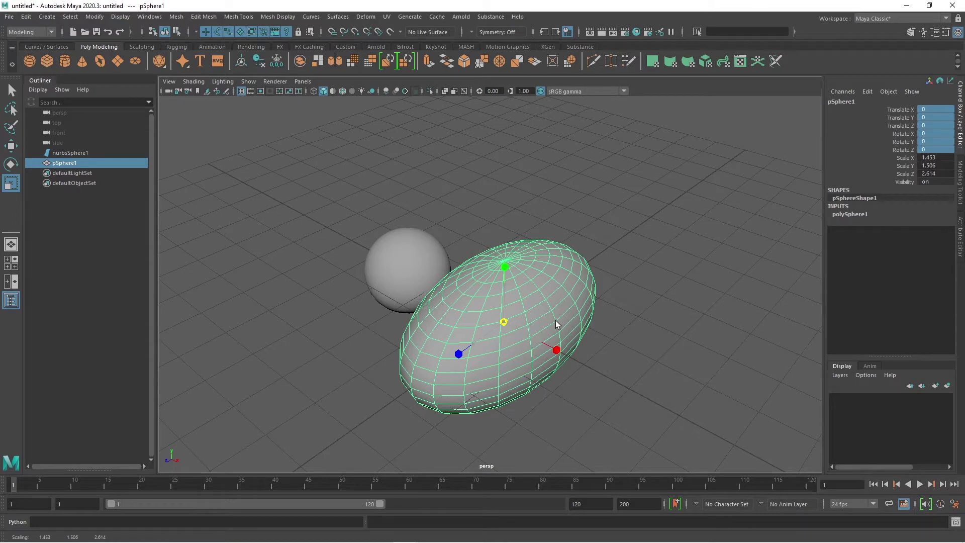
pyautogui.moveTo(556, 321)
pyautogui.mouseDown()
pyautogui.moveTo(627, 318)
pyautogui.moveTo(511, 326)
pyautogui.moveTo(542, 319)
pyautogui.mouseUp()
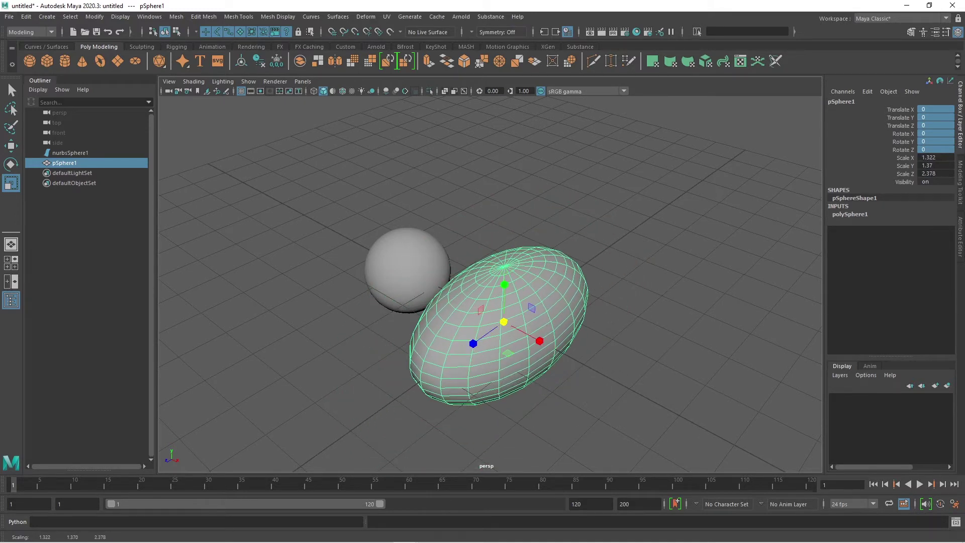
# Step: Set the polygon sphere's Scale X, Y and Z to 0 all at once
pyautogui.moveTo(927, 157); pyautogui.dragTo(933, 172)
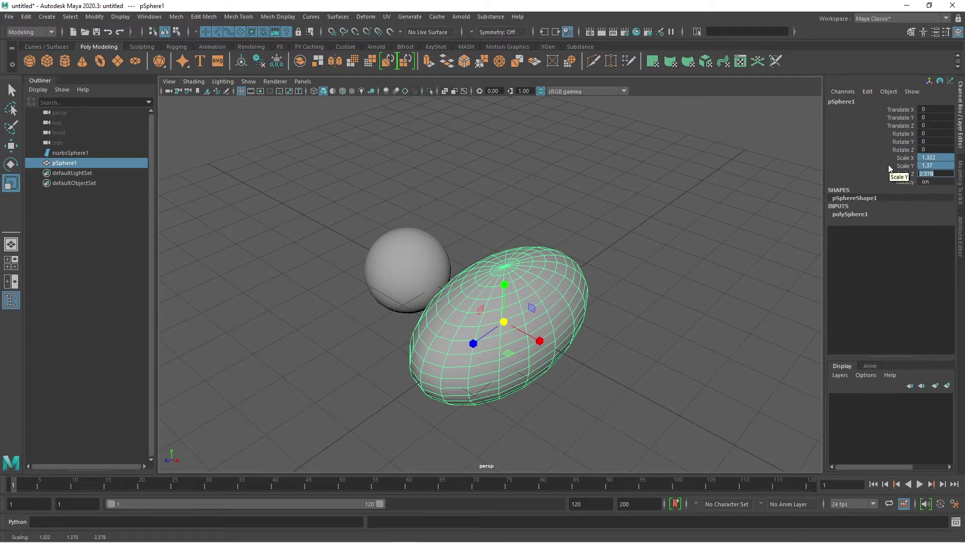
pyautogui.click(910, 157)
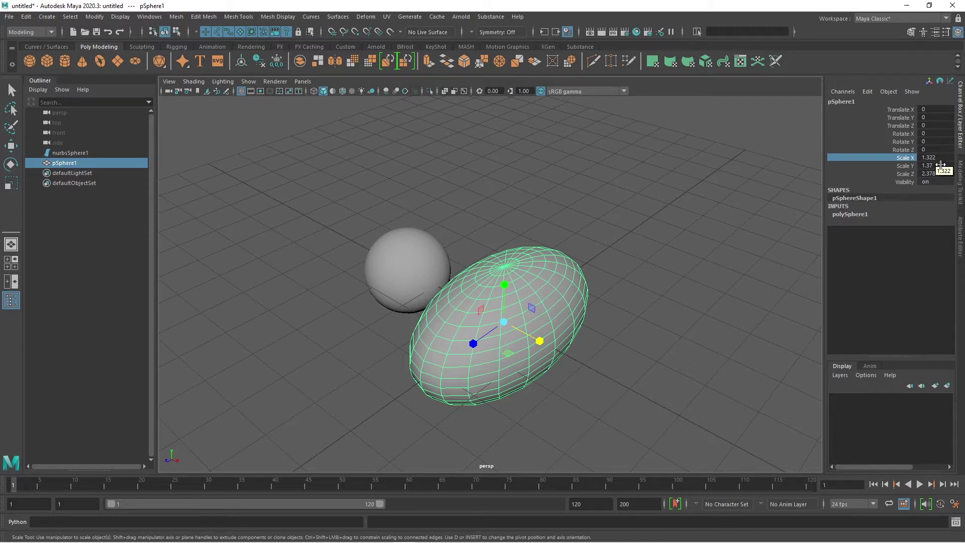
pyautogui.moveTo(939, 159); pyautogui.dragTo(942, 173)
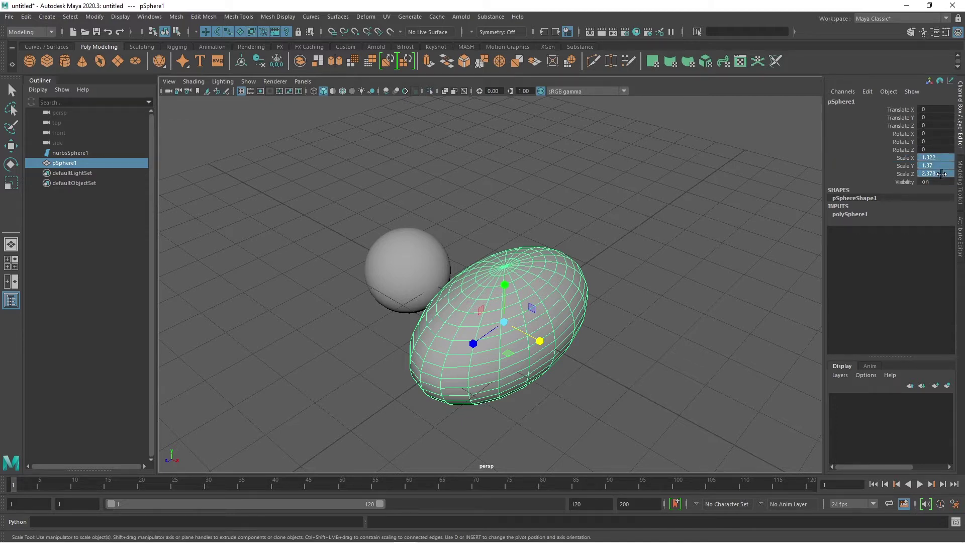
pyautogui.write('0')
pyautogui.press('Return')
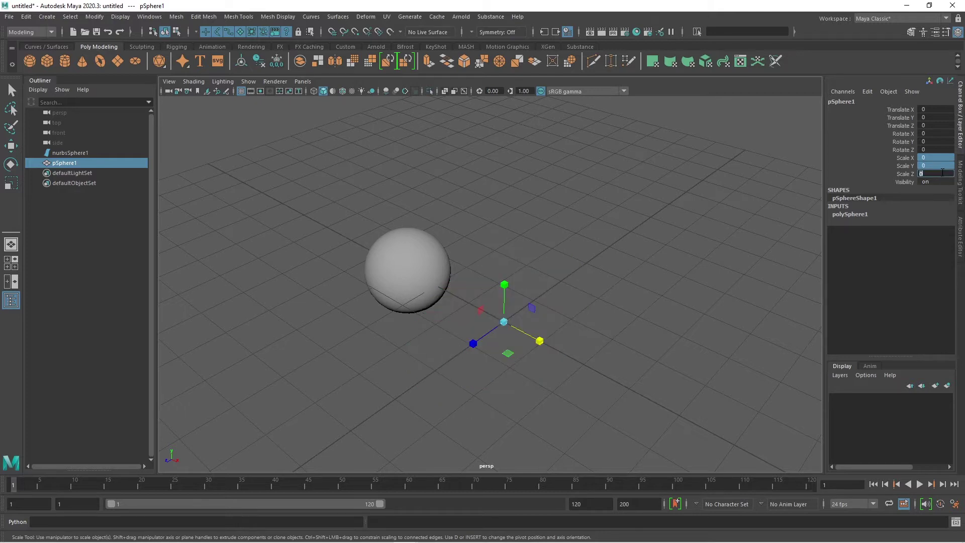
# Step: Restore the polygon sphere's default size with Scale X, Y and Z set to 1
pyautogui.click(908, 159)
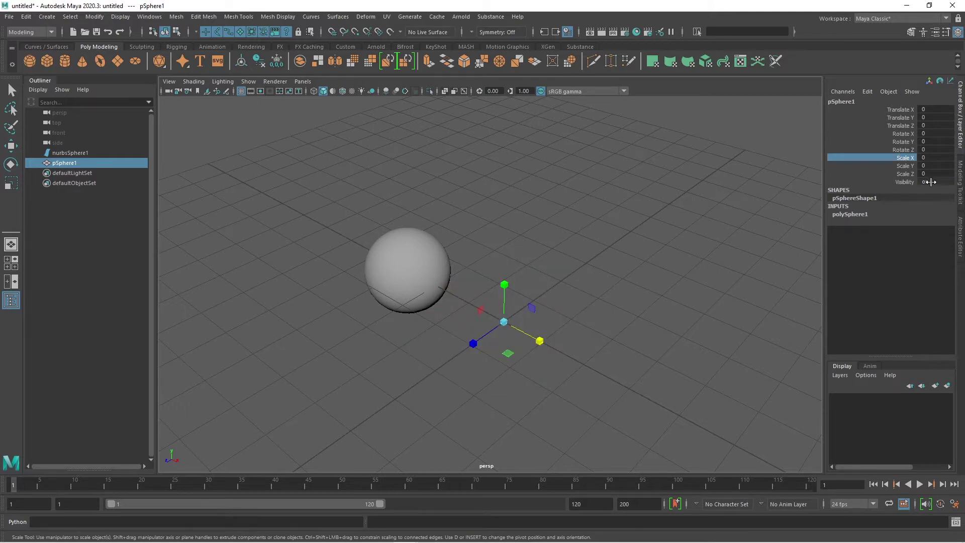
pyautogui.moveTo(933, 159); pyautogui.dragTo(935, 175)
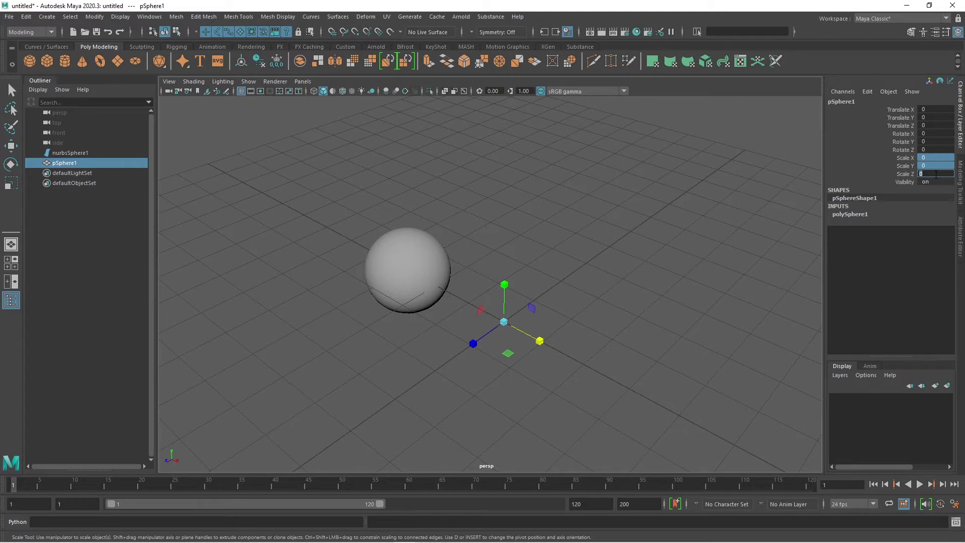
pyautogui.write('110')
pyautogui.press('Return')
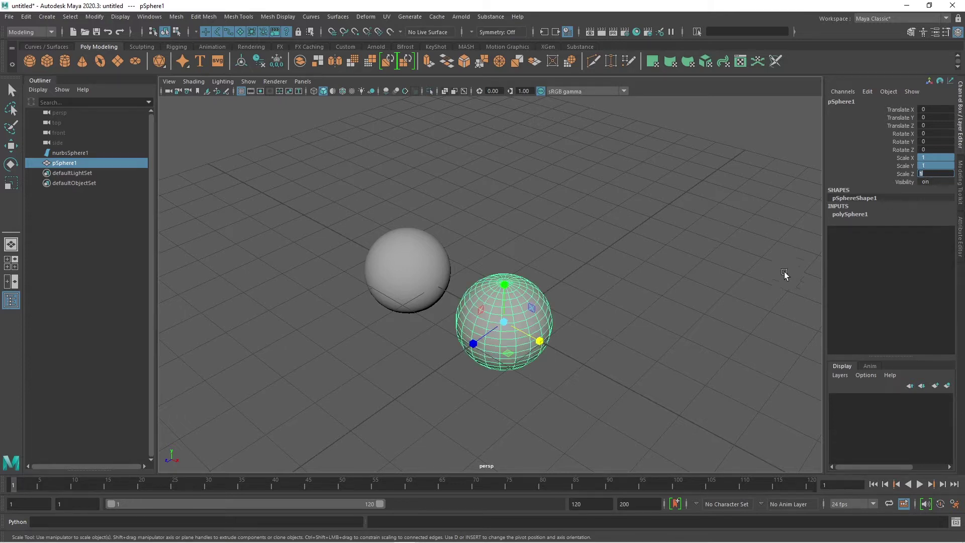
pyautogui.moveTo(903, 159); pyautogui.dragTo(902, 173)
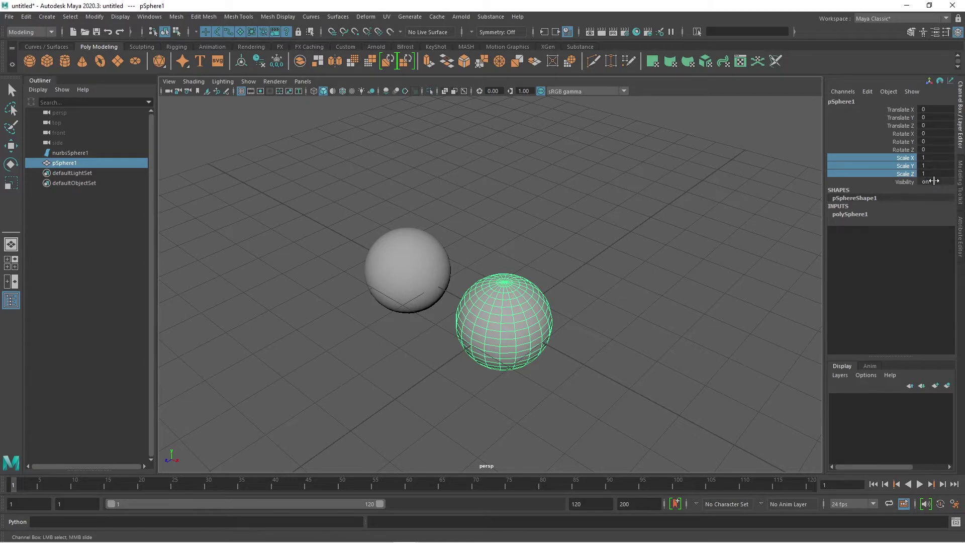
# Step: Hide the polygon sphere by setting its Visibility to 0
pyautogui.click(907, 182)
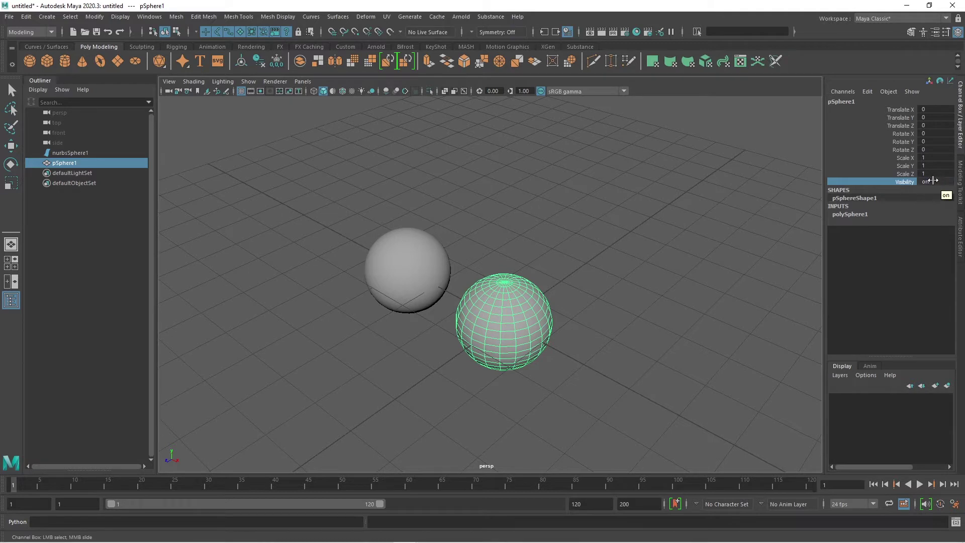
pyautogui.click(932, 181)
pyautogui.write('off')
pyautogui.doubleClick(927, 181)
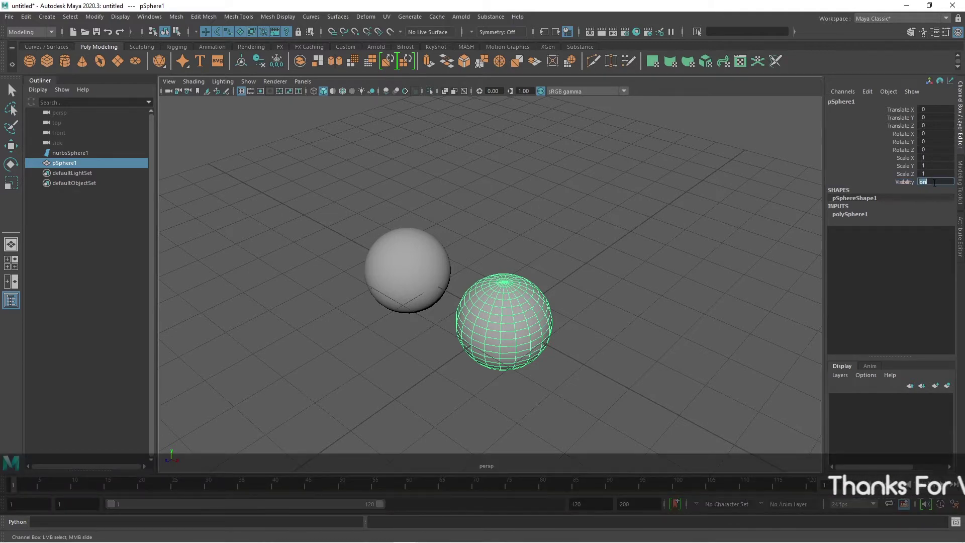
pyautogui.click(912, 182)
pyautogui.click(943, 183)
pyautogui.doubleClick(925, 182)
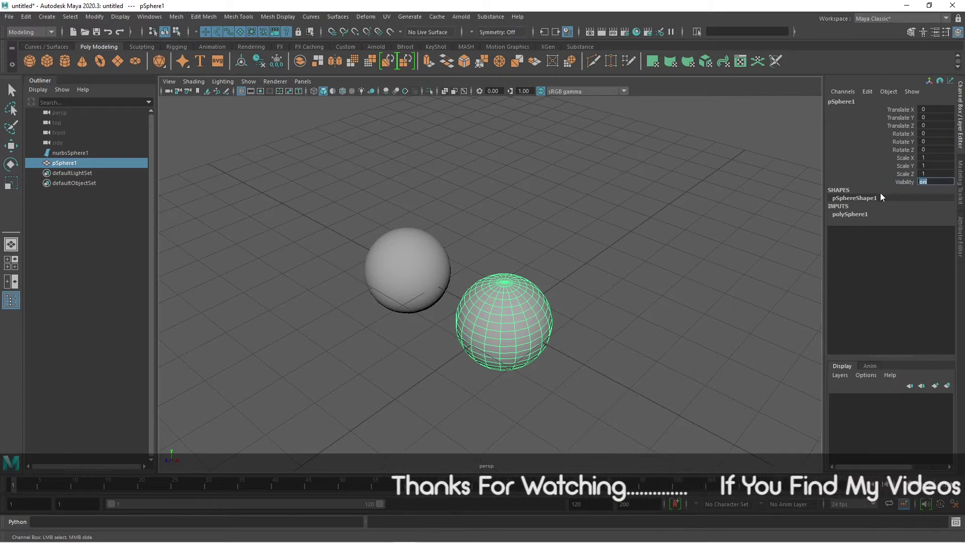
pyautogui.click(904, 183)
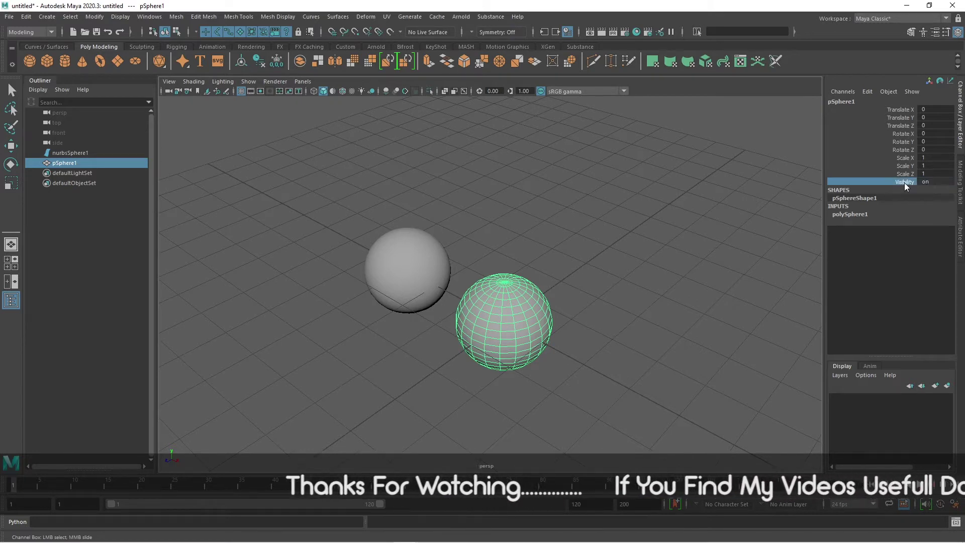
pyautogui.doubleClick(933, 182)
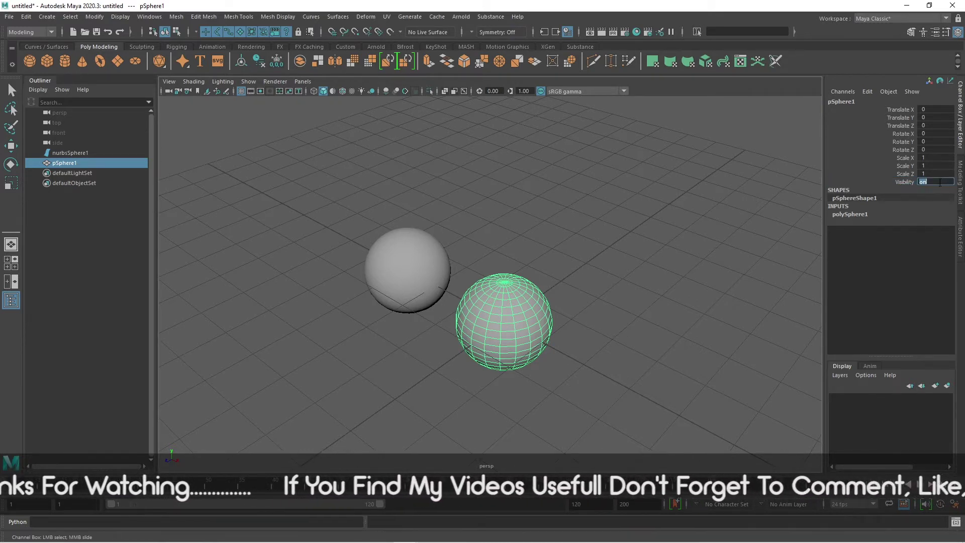
pyautogui.click(906, 181)
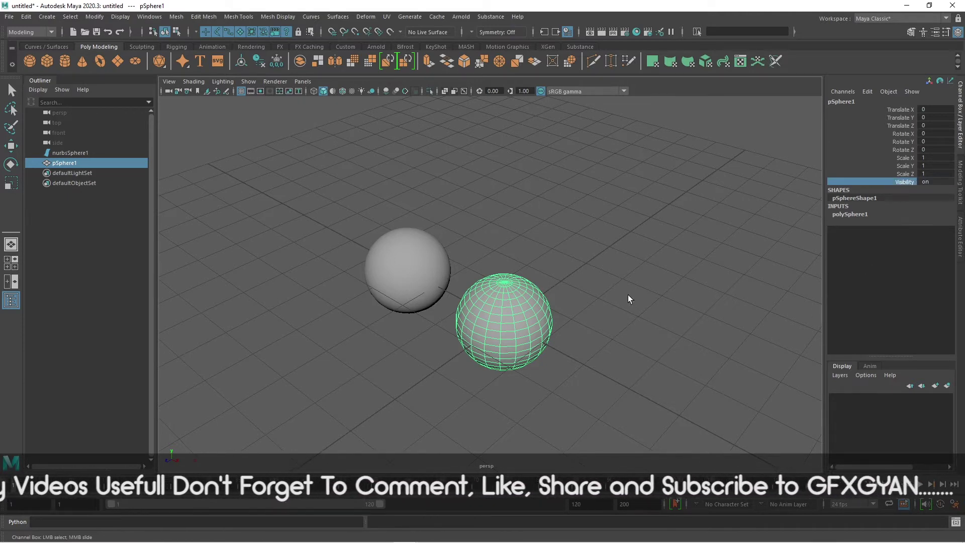
pyautogui.click(930, 181)
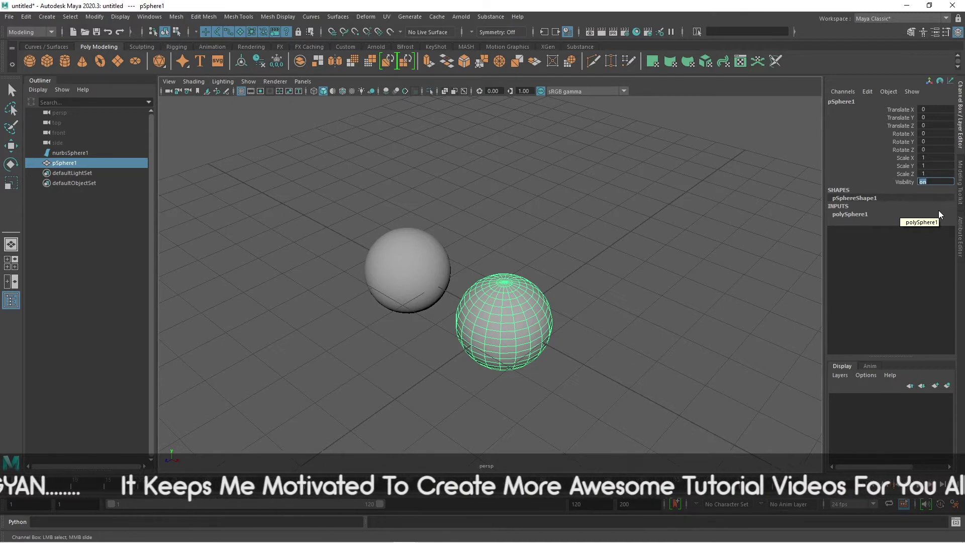
pyautogui.write('0')
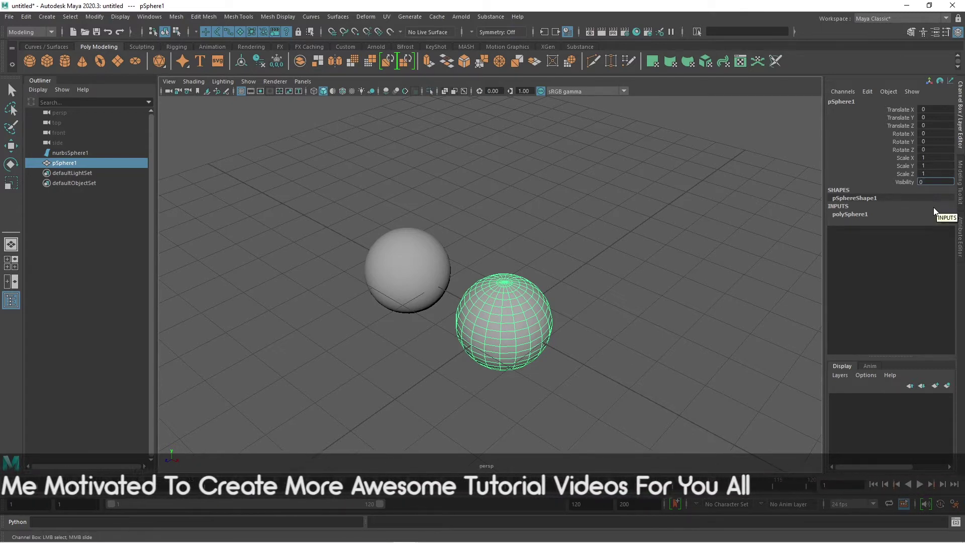
pyautogui.press('Return')
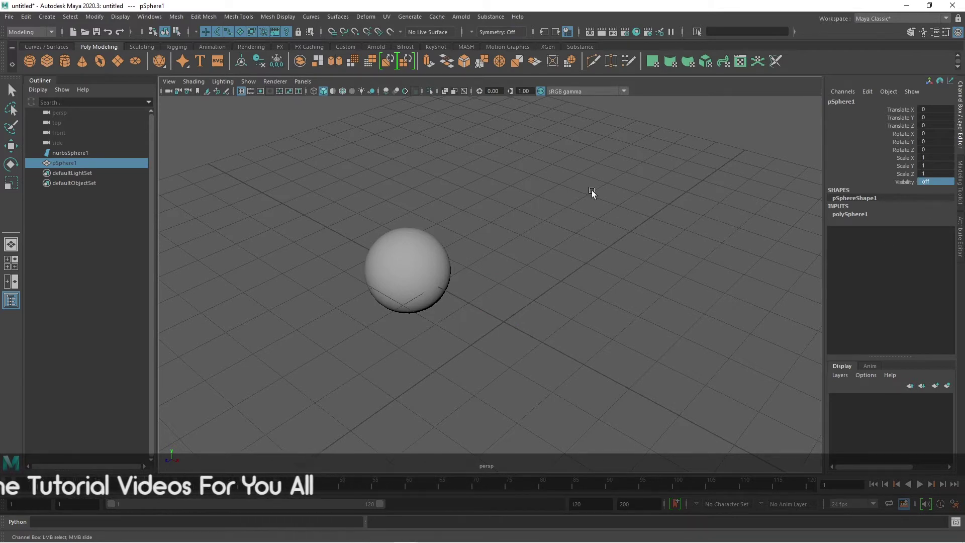
# Step: Try to marquee-select the hidden polygon sphere in the viewport, select each sphere by its name, and clear the selection
pyautogui.moveTo(602, 211); pyautogui.dragTo(538, 354)
pyautogui.moveTo(581, 185); pyautogui.dragTo(463, 409)
pyautogui.moveTo(524, 240); pyautogui.dragTo(463, 400)
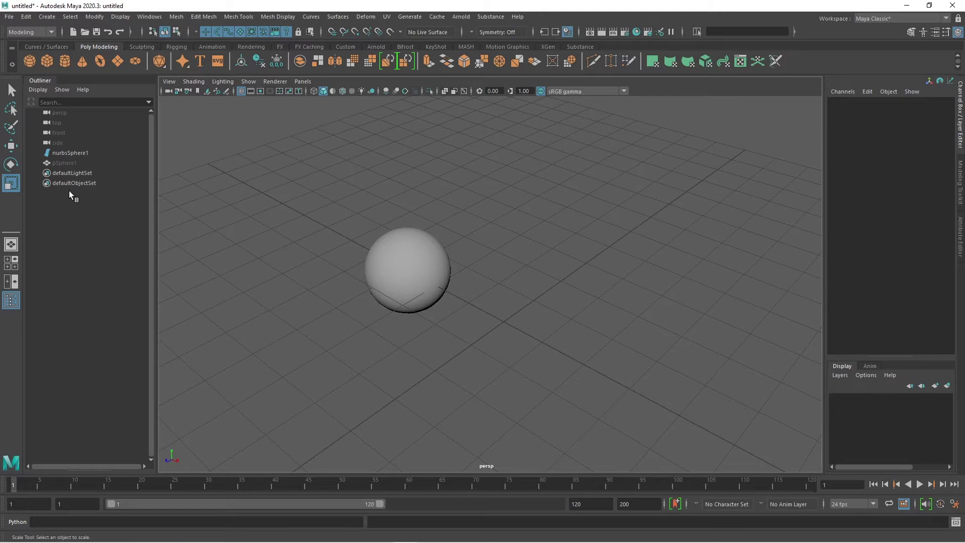
pyautogui.click(68, 153)
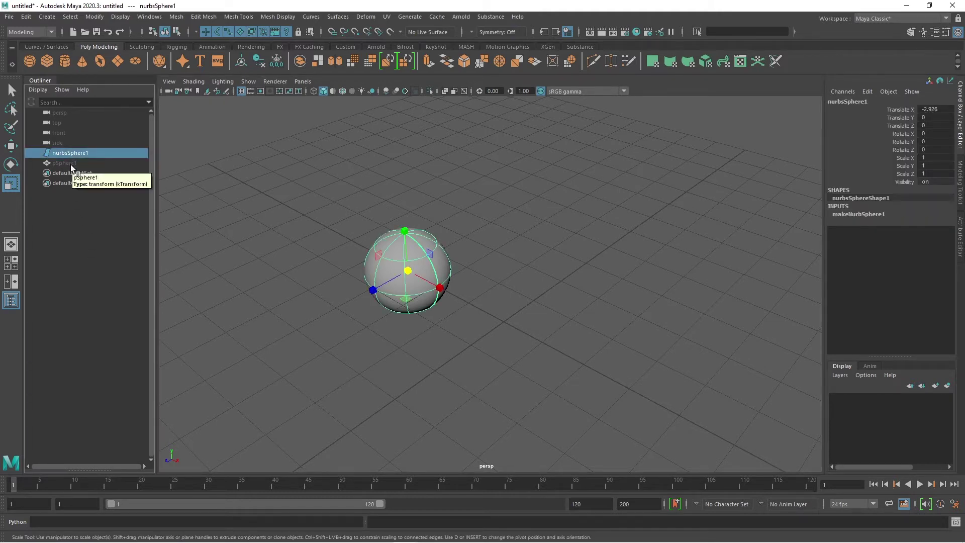
pyautogui.click(70, 163)
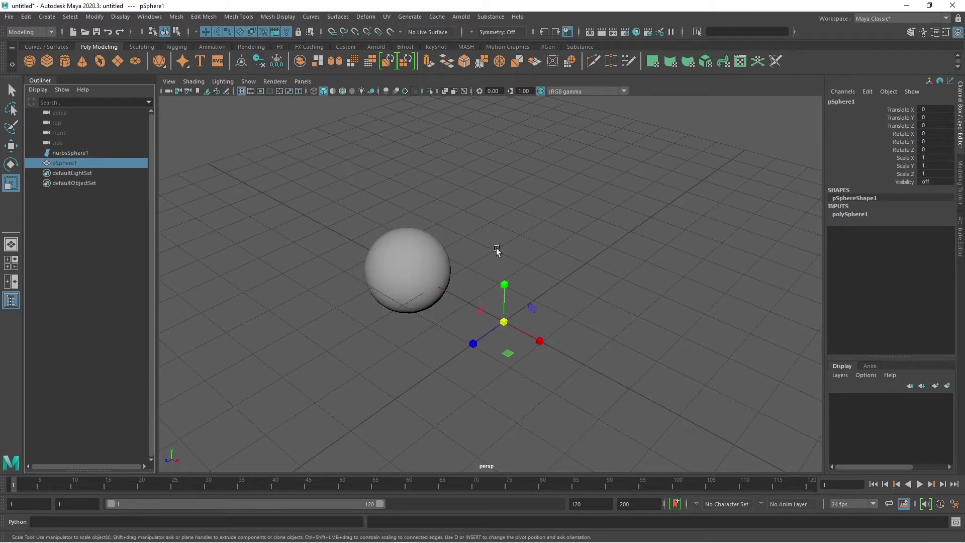
pyautogui.click(114, 228)
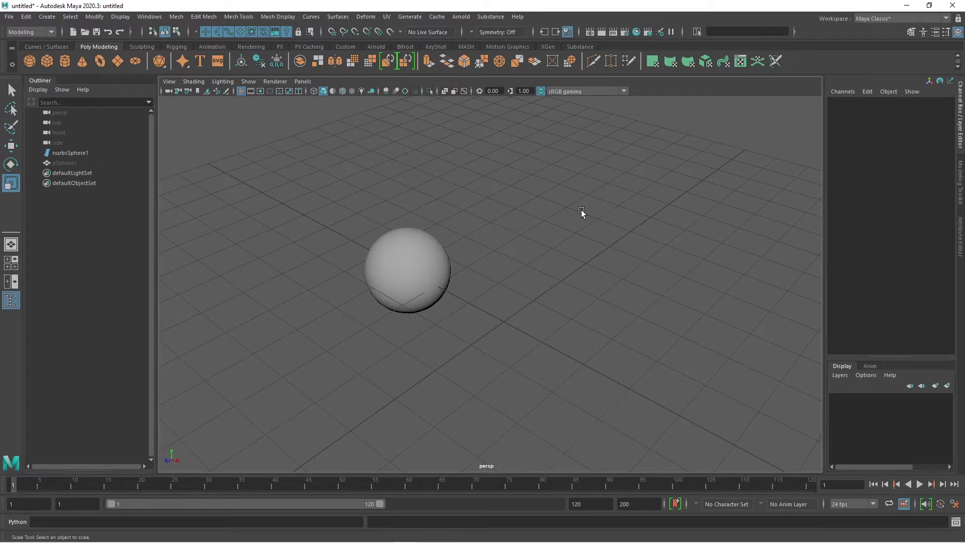
# Step: Try again to select the hidden polygon sphere with repeated marquees around its position, picking the visible NURBS sphere for comparison
pyautogui.moveTo(602, 229); pyautogui.dragTo(502, 428)
pyautogui.click(409, 282)
pyautogui.moveTo(538, 137); pyautogui.dragTo(490, 324)
pyautogui.click(408, 282)
pyautogui.moveTo(571, 194); pyautogui.dragTo(503, 362)
pyautogui.click(408, 281)
pyautogui.moveTo(586, 176); pyautogui.dragTo(510, 397)
pyautogui.moveTo(587, 194); pyautogui.dragTo(465, 409)
pyautogui.moveTo(590, 231); pyautogui.dragTo(463, 416)
# Step: Make the polygon sphere visible again with Visibility set to 1, and clear the selection
pyautogui.click(56, 164)
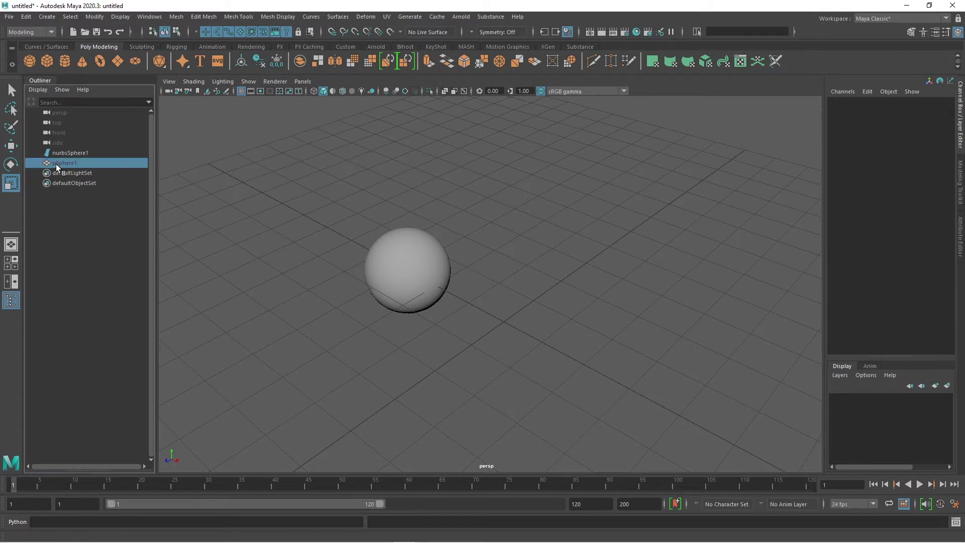
pyautogui.click(930, 182)
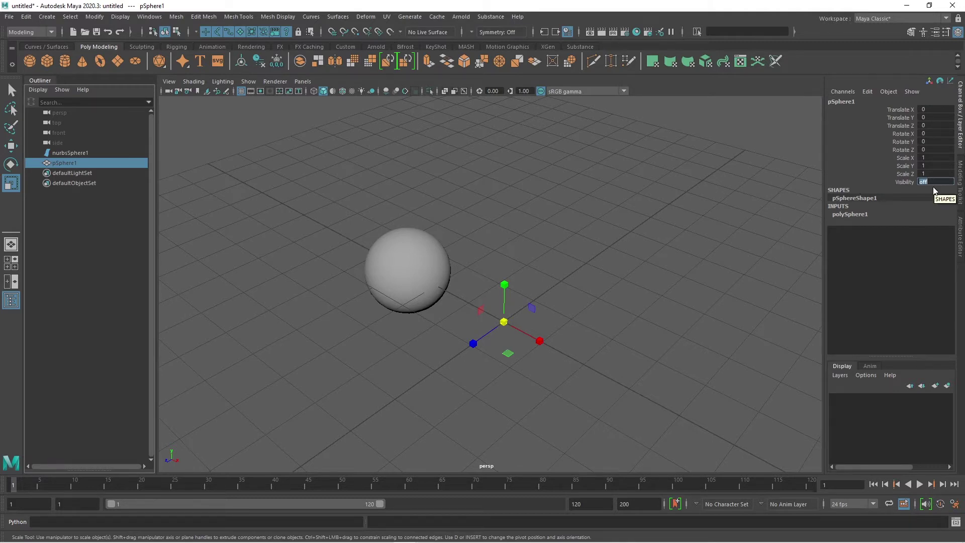
pyautogui.write('1')
pyautogui.press('Return')
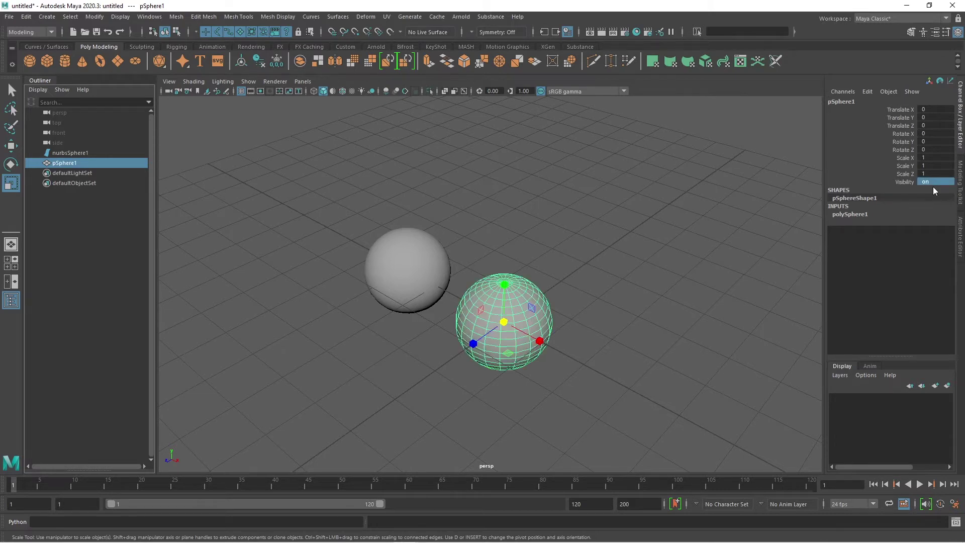
pyautogui.click(909, 181)
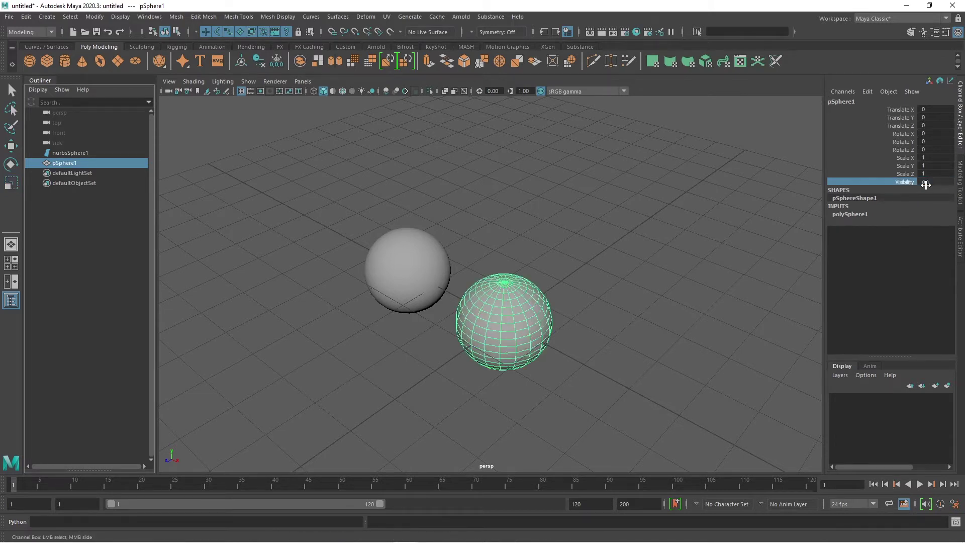
pyautogui.click(320, 310)
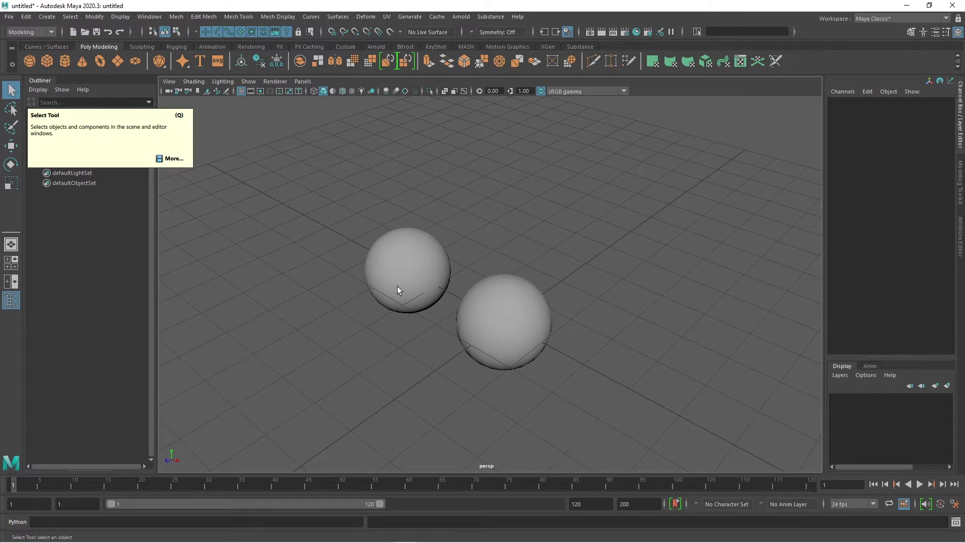
# Step: Select the NURBS and polygon spheres alternately, first with the Select tool and again with the Move tool
pyautogui.click(388, 277)
pyautogui.click(528, 324)
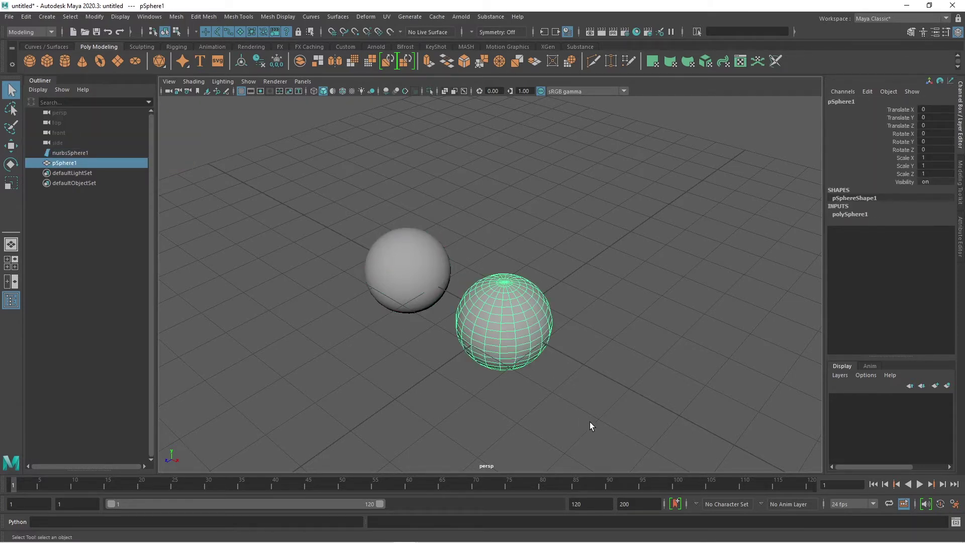
pyautogui.press('w')
pyautogui.click(412, 270)
pyautogui.click(530, 309)
pyautogui.click(399, 258)
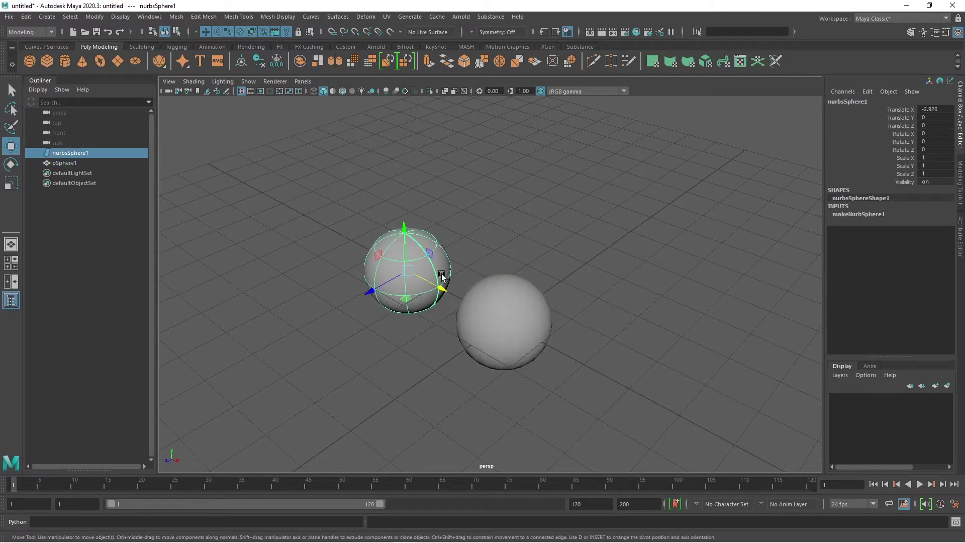
# Step: Select the polygon sphere and the NURBS sphere in turn with the Rotate tool, and clear the selection
pyautogui.click(641, 336)
pyautogui.press('e')
pyautogui.click(473, 302)
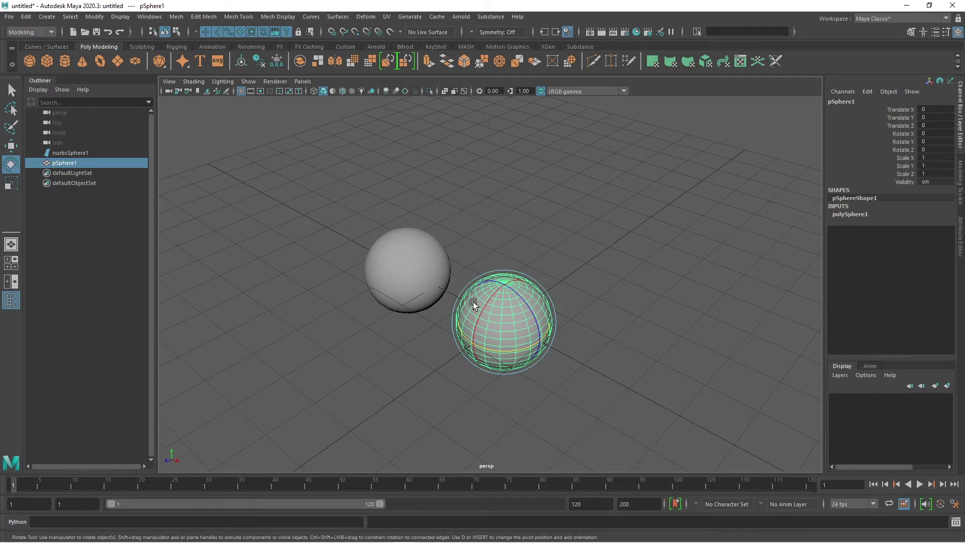
pyautogui.click(379, 259)
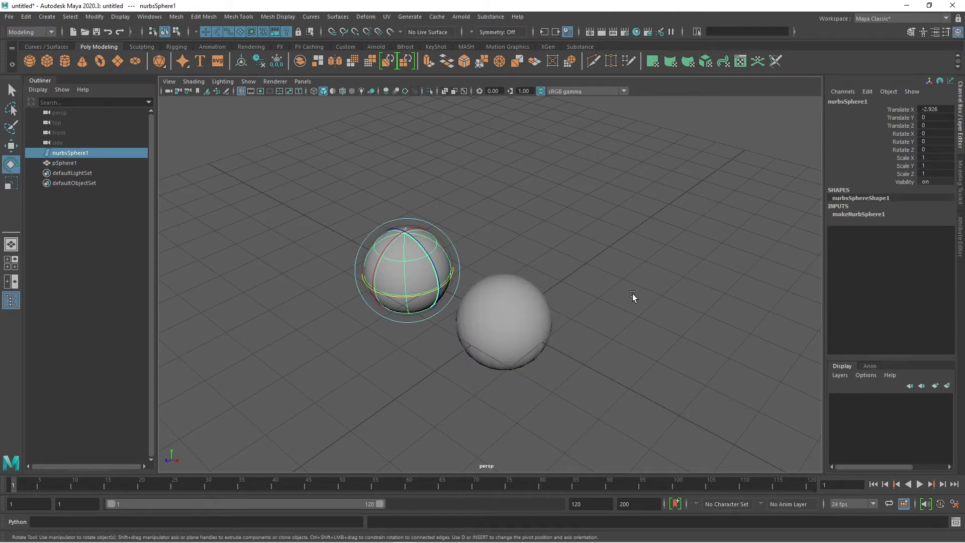
pyautogui.click(749, 304)
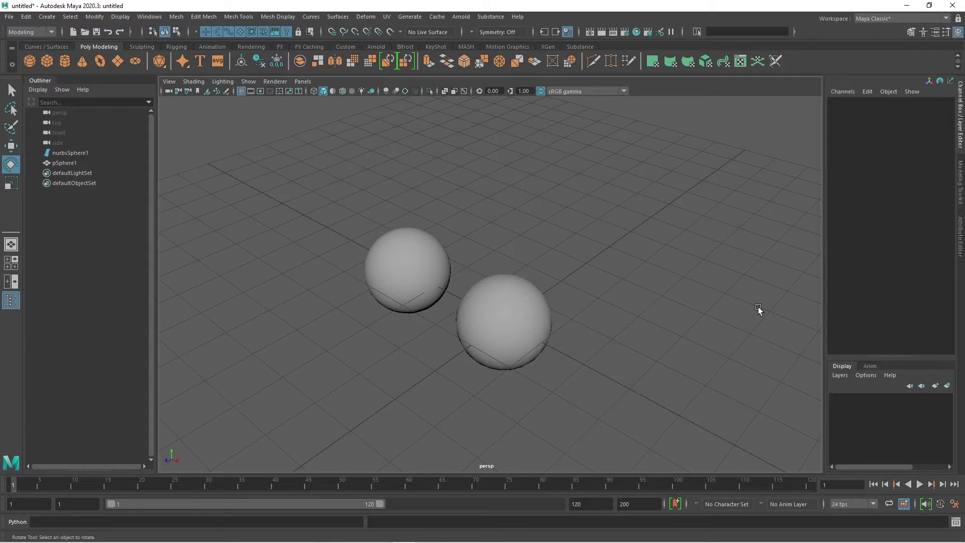
# Step: Activate the Move tool in place of the Select tool and select the NURBS sphere, followed by the polygon sphere
pyautogui.press('q')
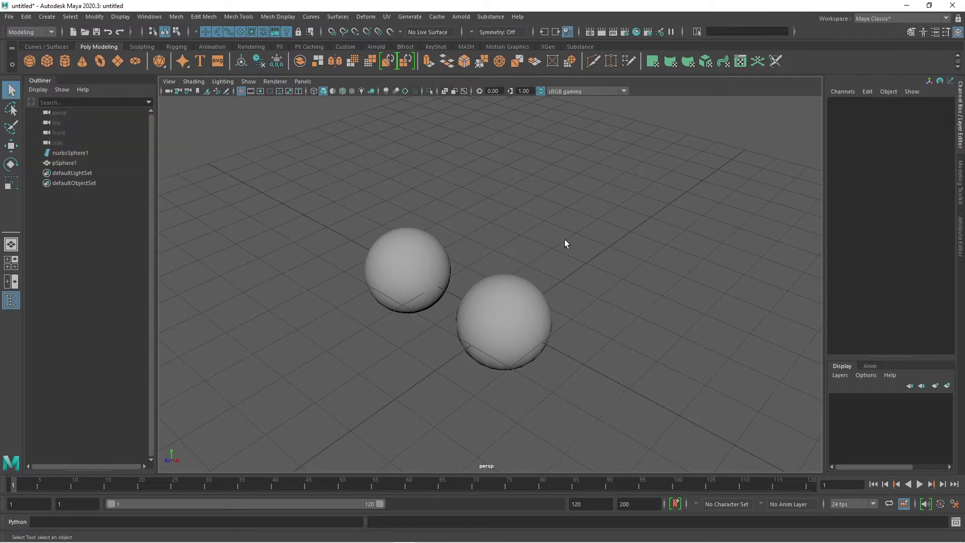
pyautogui.click(11, 145)
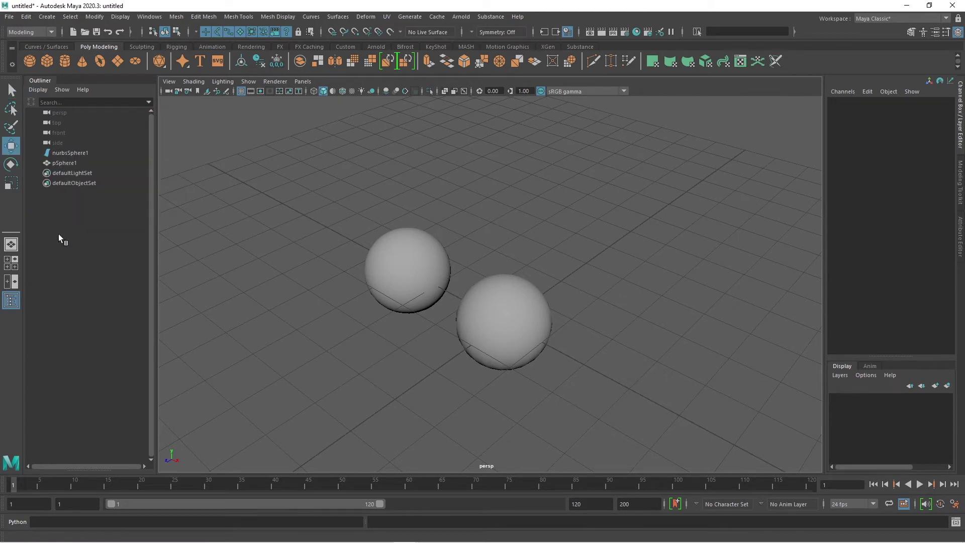
pyautogui.click(417, 272)
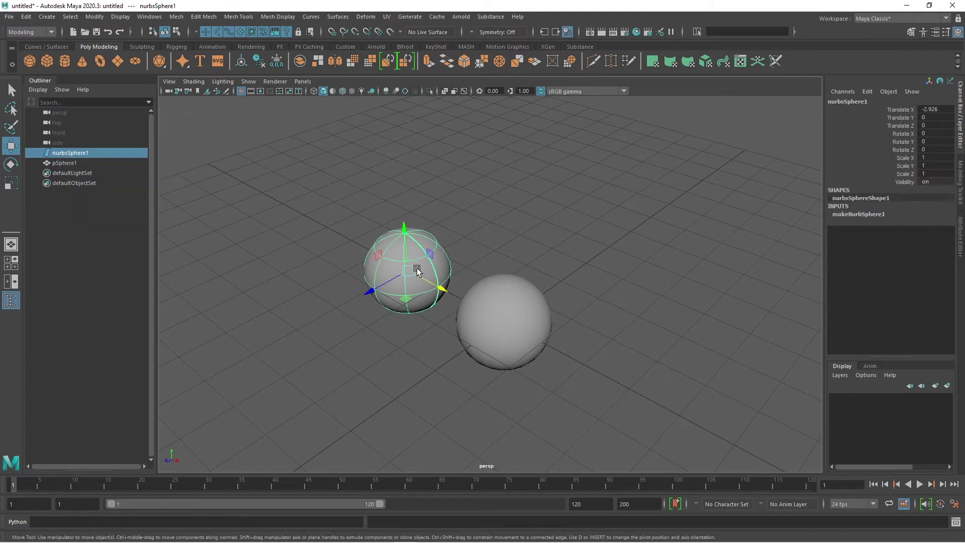
pyautogui.click(491, 313)
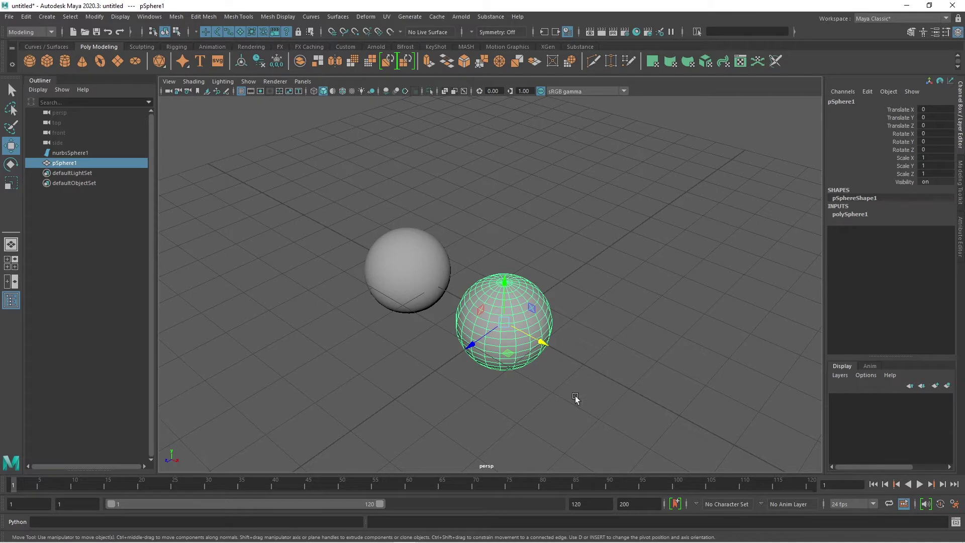
# Step: Move the polygon sphere freely by about 0.22 in X, -0.09 in Y and -0.11 in Z, and undo the move
pyautogui.press('q')
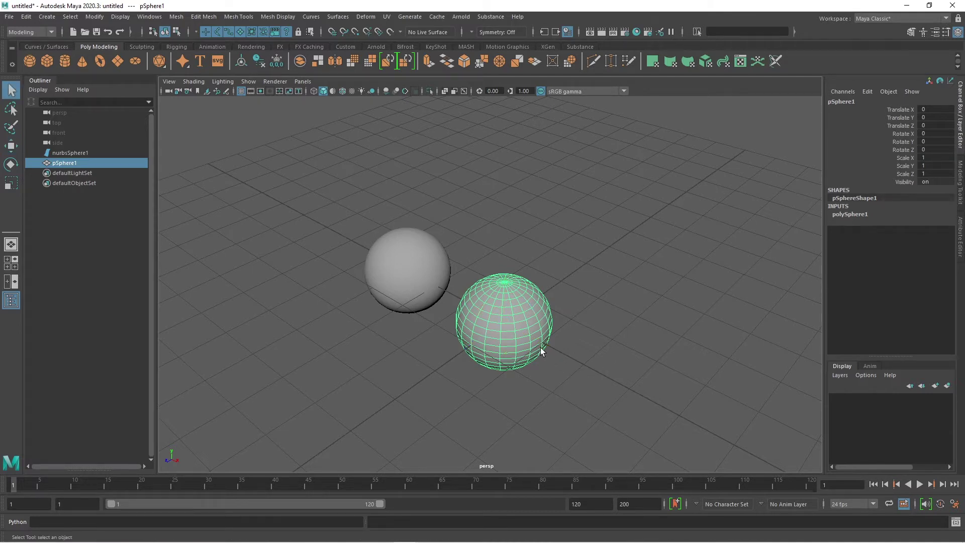
pyautogui.press('w')
pyautogui.moveTo(508, 317); pyautogui.dragTo(520, 325)
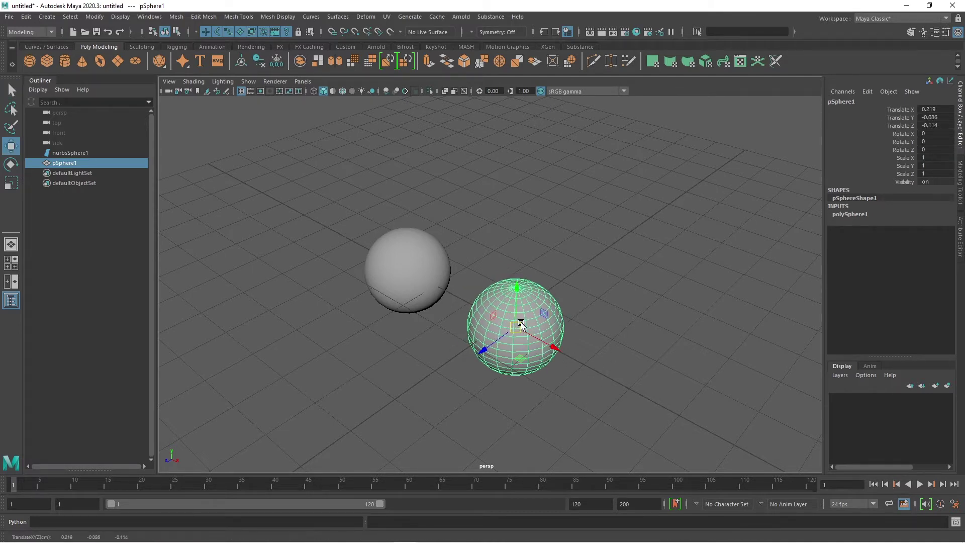
pyautogui.hotkey('ctrl', 'z')
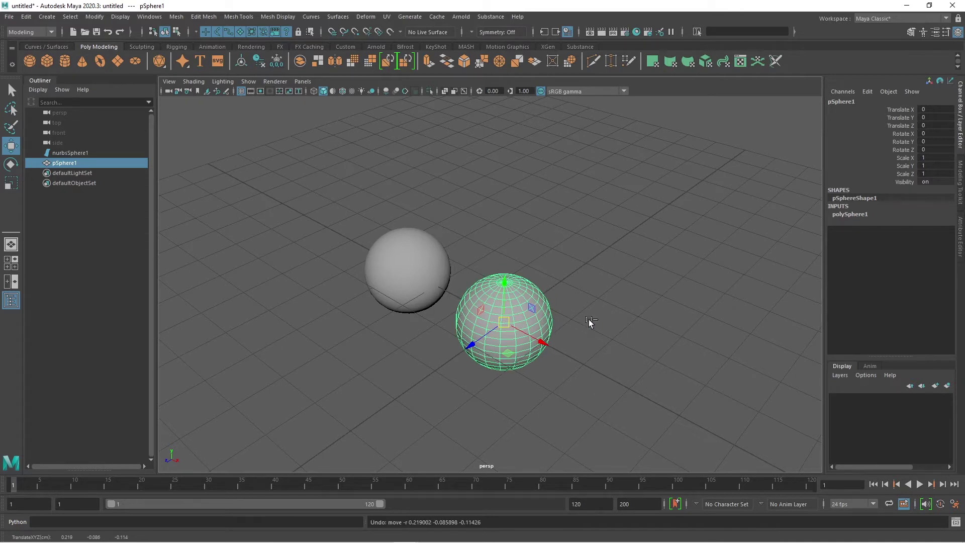
# Step: Try to shift the polygon sphere with the Select tool, move it upward with the Move tool, and undo the changes
pyautogui.click(11, 91)
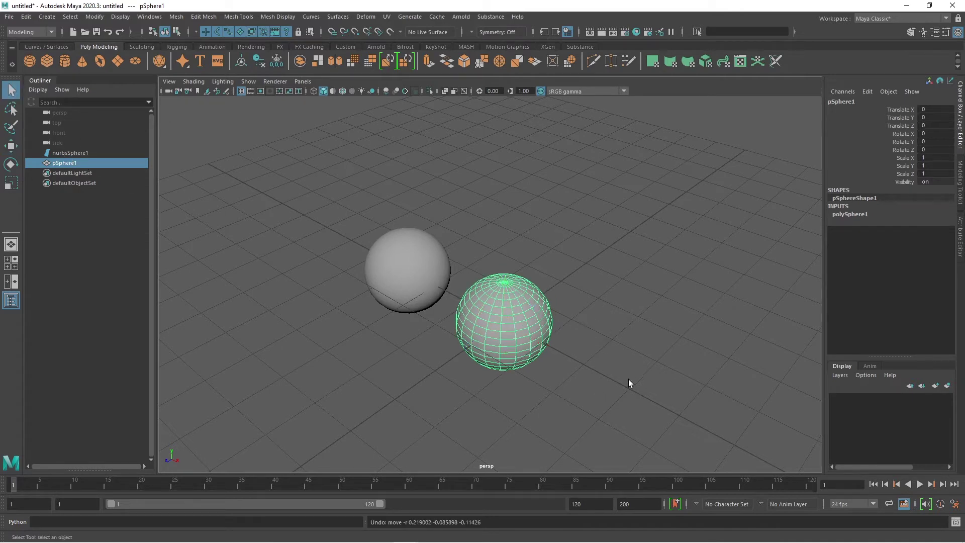
pyautogui.moveTo(509, 311); pyautogui.dragTo(592, 322)
pyautogui.moveTo(478, 291); pyautogui.dragTo(480, 392)
pyautogui.press('w')
pyautogui.moveTo(509, 328); pyautogui.dragTo(527, 275)
pyautogui.hotkey('ctrl', 'z')
pyautogui.hotkey('ctrl', 'z')
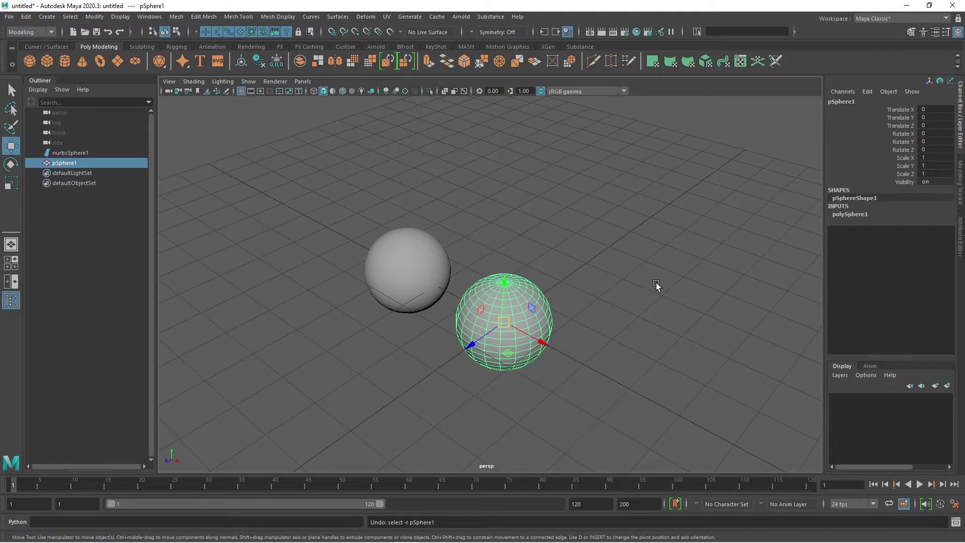
# Step: Clear the selection with the Select tool active and select the polygon sphere again
pyautogui.click(10, 92)
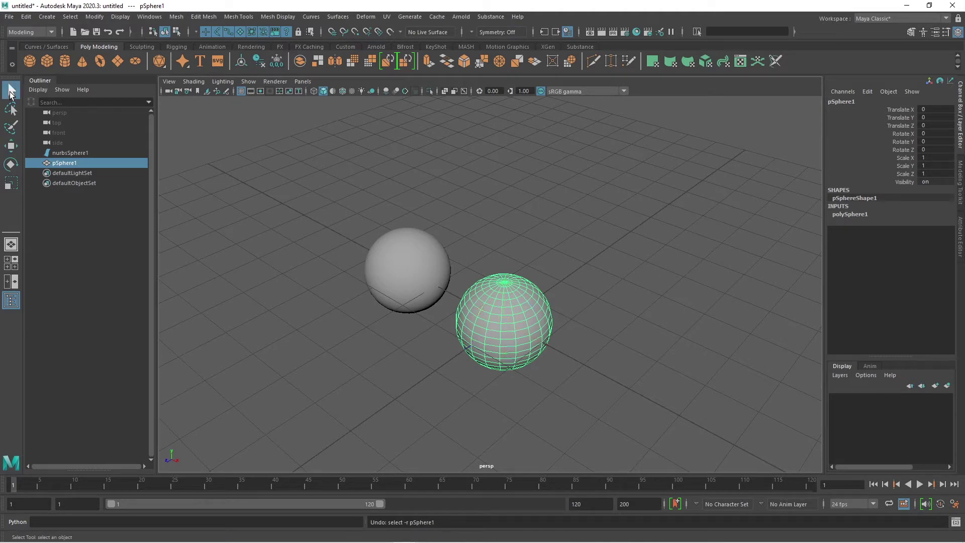
pyautogui.click(574, 402)
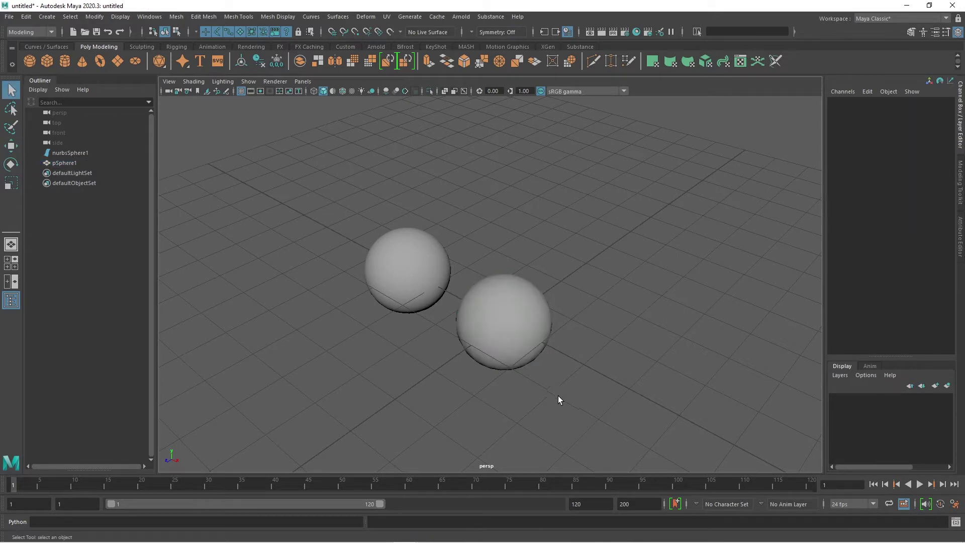
pyautogui.click(522, 340)
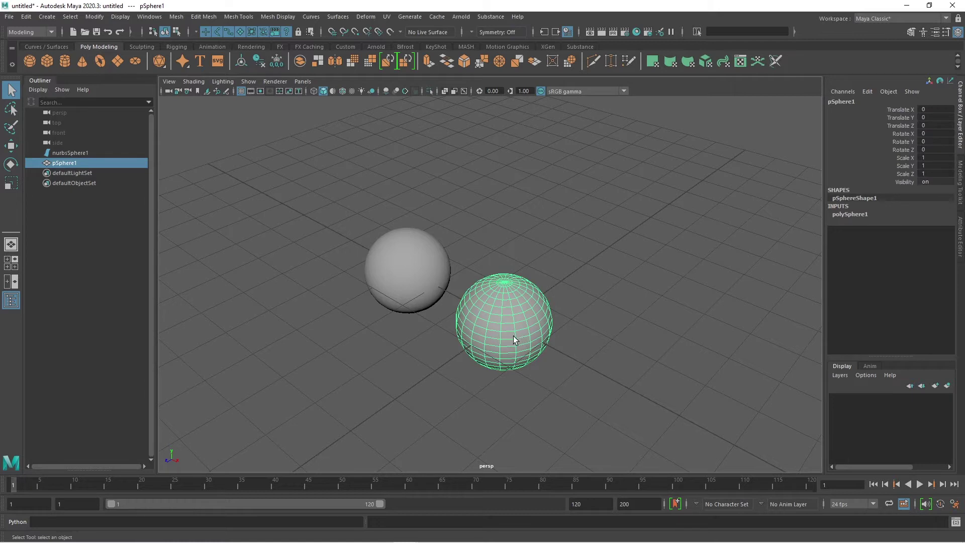
# Step: Add the NURBS sphere to the selection, clear it, box-select both spheres with the Select tool, and clear the selection again
pyautogui.keyDown('shift'); pyautogui.click(399, 283); pyautogui.keyUp('shift')
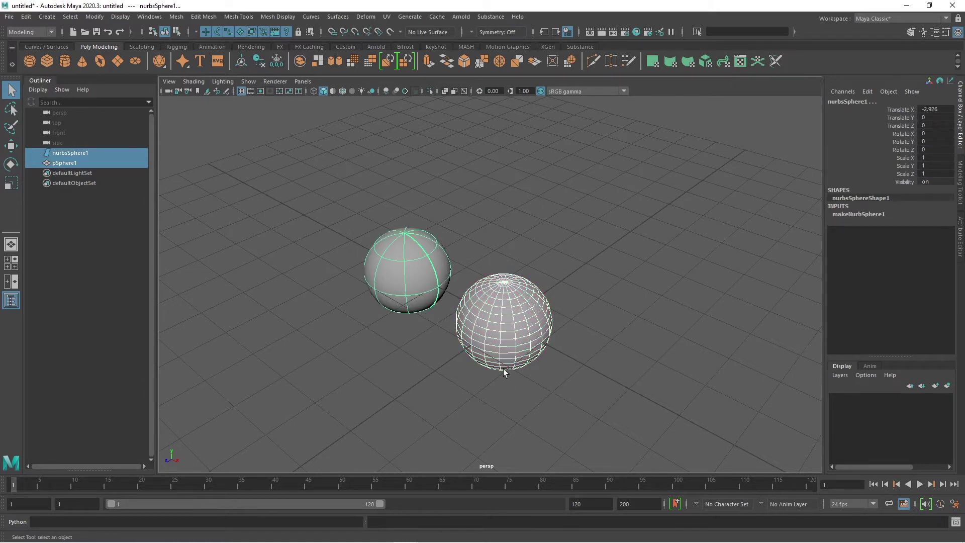
pyautogui.click(619, 375)
pyautogui.moveTo(265, 151); pyautogui.dragTo(692, 436)
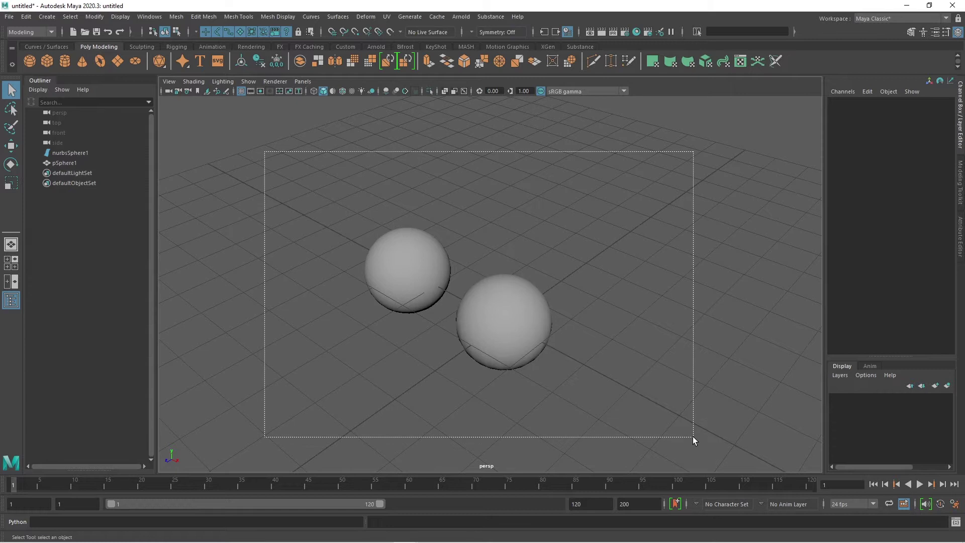
pyautogui.moveTo(692, 436); pyautogui.dragTo(693, 435)
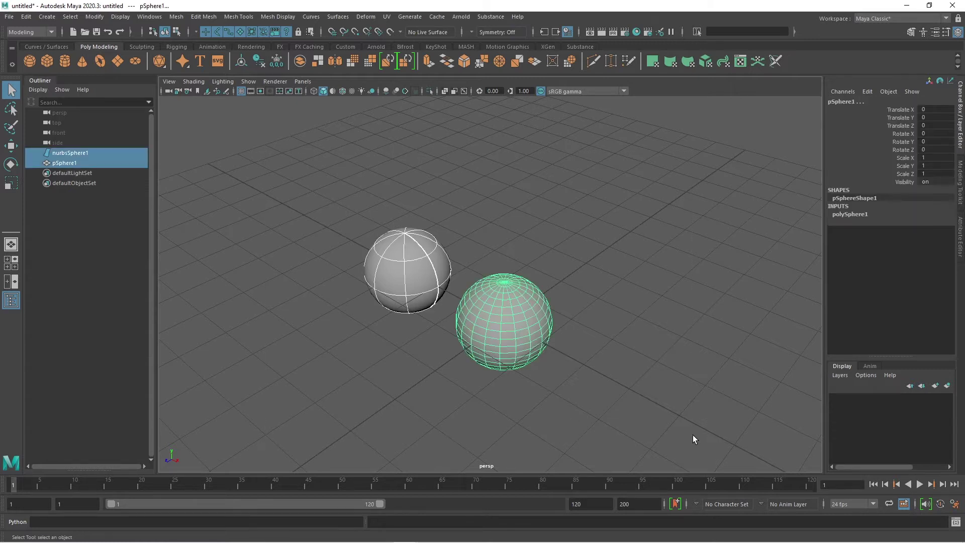
pyautogui.click(693, 435)
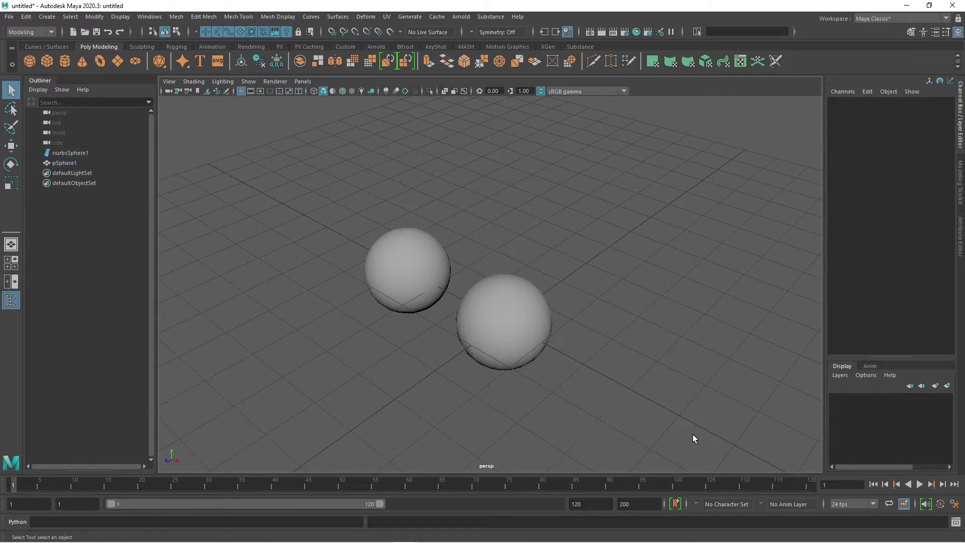
# Step: Select the polygon sphere with the Lasso tool, and clear the selection with the Move tool active
pyautogui.click(11, 109)
pyautogui.moveTo(481, 390)
pyautogui.mouseDown()
pyautogui.moveTo(622, 302)
pyautogui.moveTo(455, 362)
pyautogui.moveTo(435, 351)
pyautogui.moveTo(442, 375)
pyautogui.mouseUp()
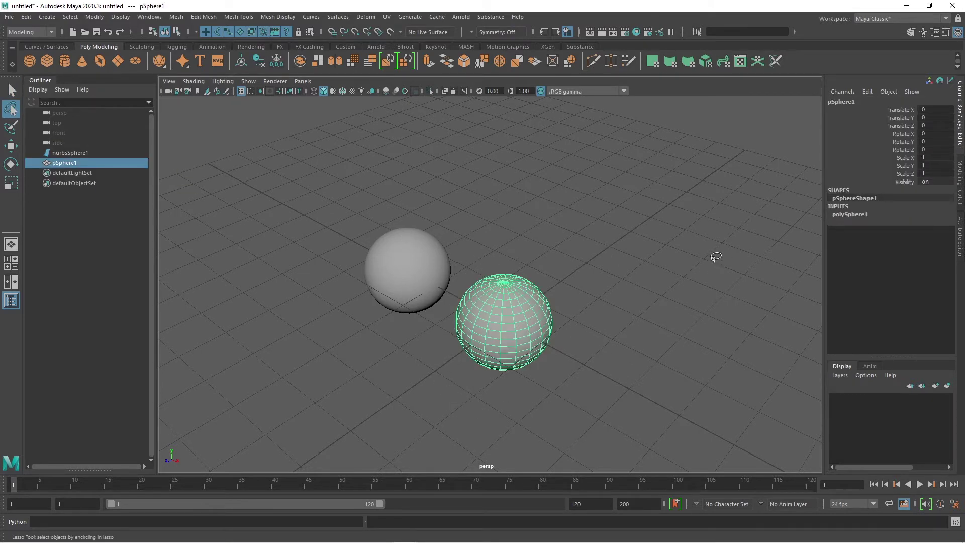
pyautogui.press('w')
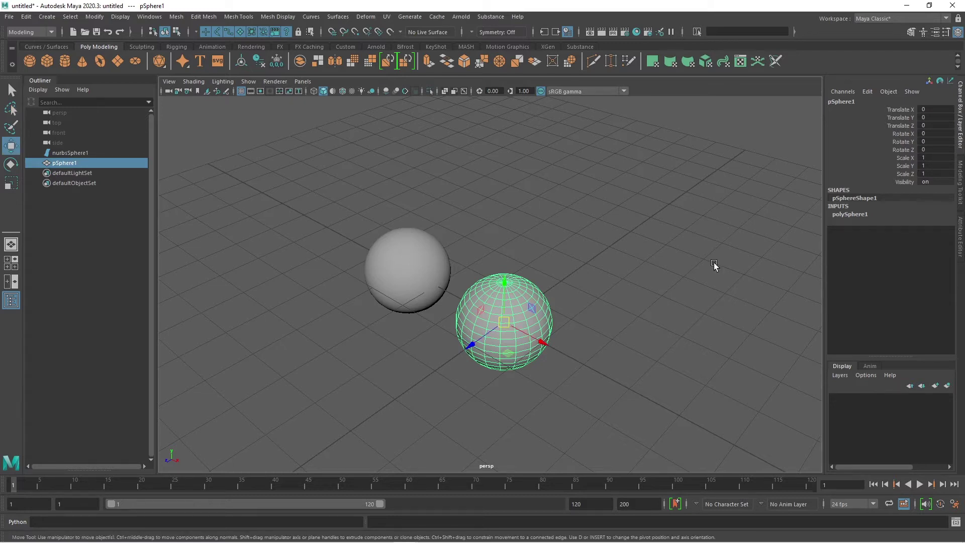
pyautogui.click(663, 286)
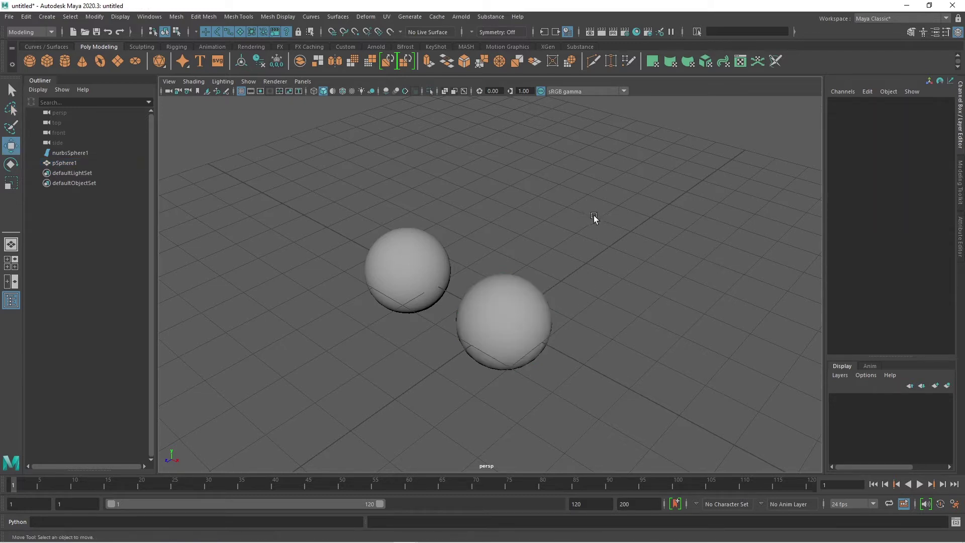
# Step: With the Move tool active, practise box-selecting the NURBS sphere and the polygon sphere, separately and together
pyautogui.moveTo(595, 213); pyautogui.dragTo(354, 386)
pyautogui.click(594, 340)
pyautogui.moveTo(392, 230); pyautogui.dragTo(448, 318)
pyautogui.moveTo(487, 260); pyautogui.dragTo(550, 385)
pyautogui.click(566, 376)
pyautogui.moveTo(287, 201); pyautogui.dragTo(631, 410)
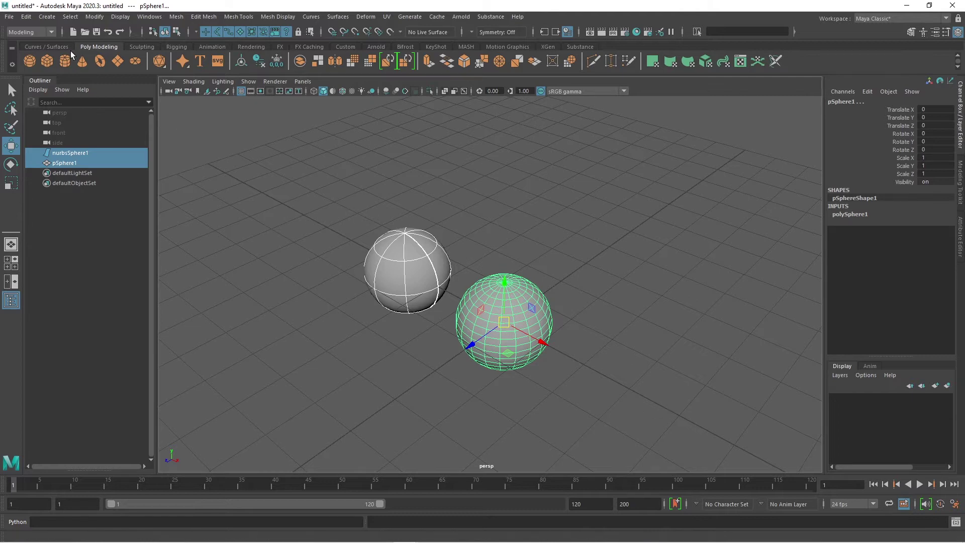
# Step: Box-select the NURBS and polygon spheres together and delete them from the scene
pyautogui.click(47, 17)
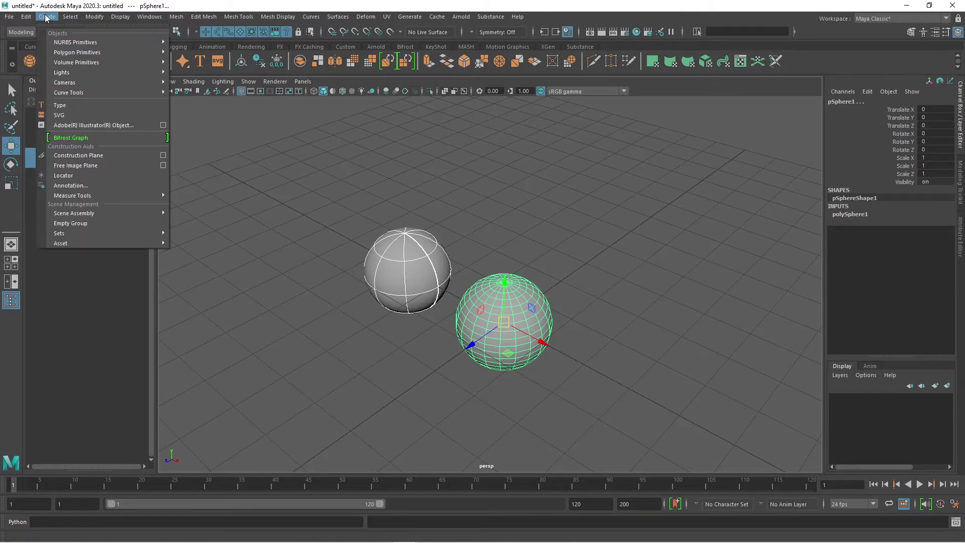
pyautogui.moveTo(77, 45)
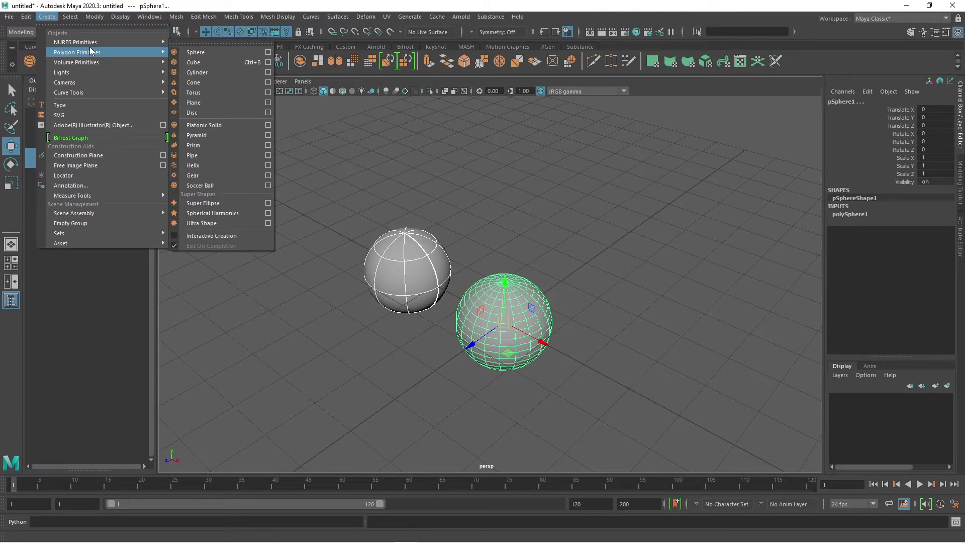
pyautogui.click(596, 257)
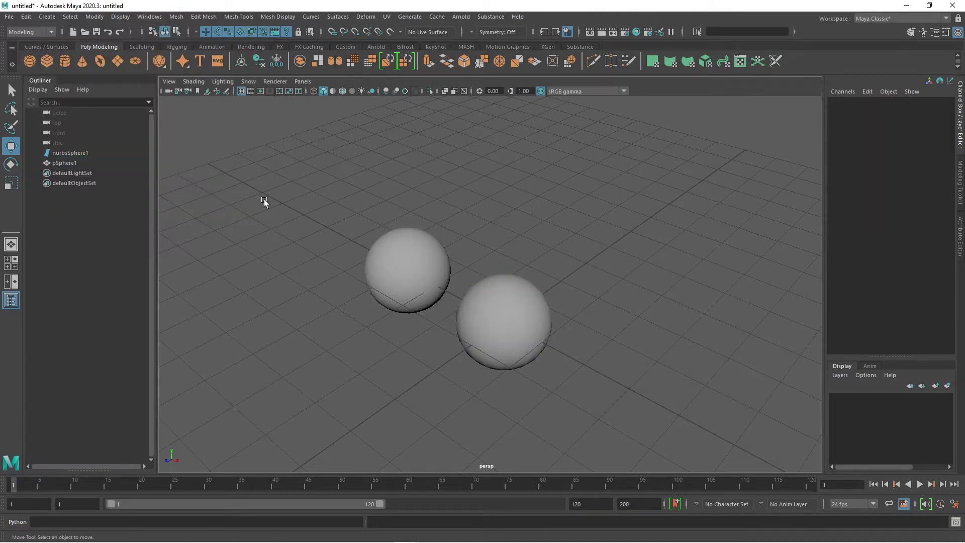
pyautogui.moveTo(267, 200); pyautogui.dragTo(601, 410)
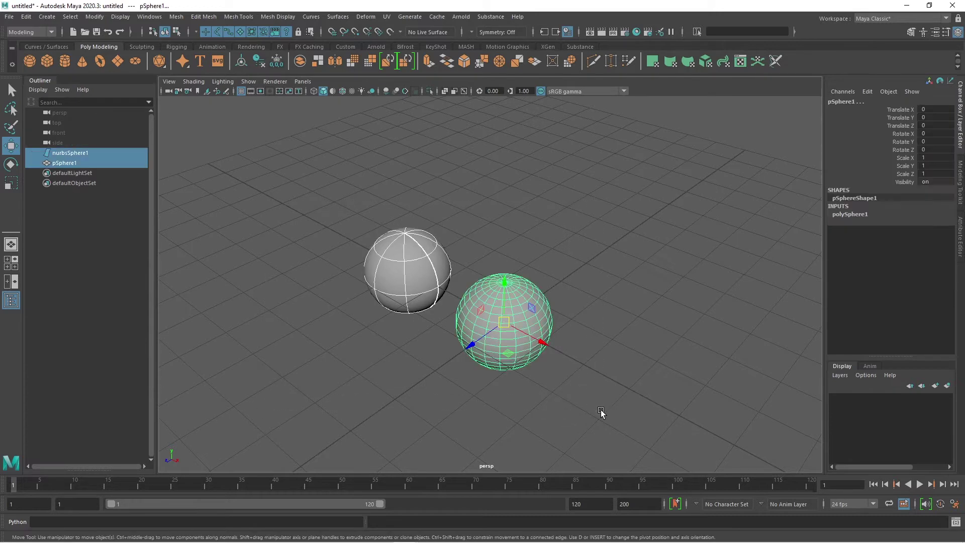
pyautogui.press('Delete')
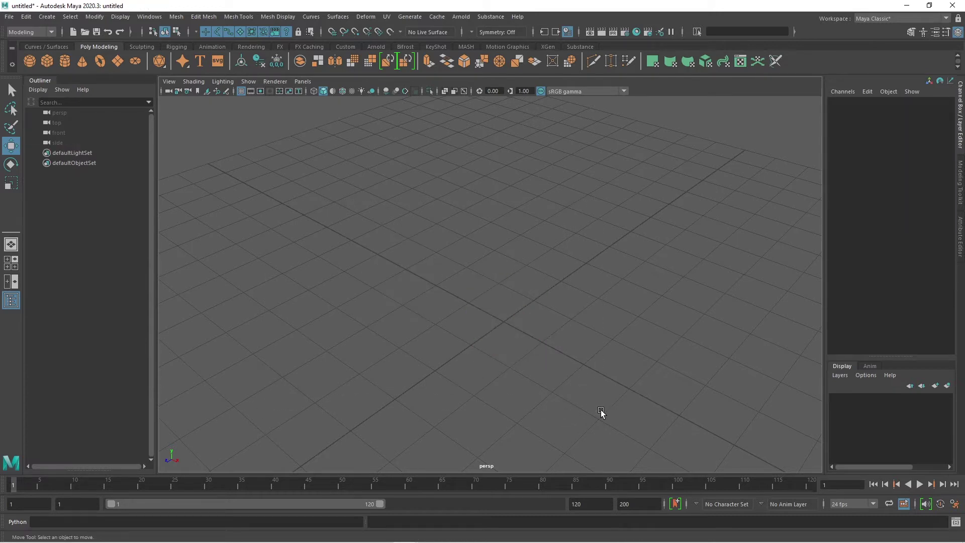
# Step: Create a default polygon cube at the grid origin and delete it
pyautogui.click(47, 17)
pyautogui.moveTo(71, 50)
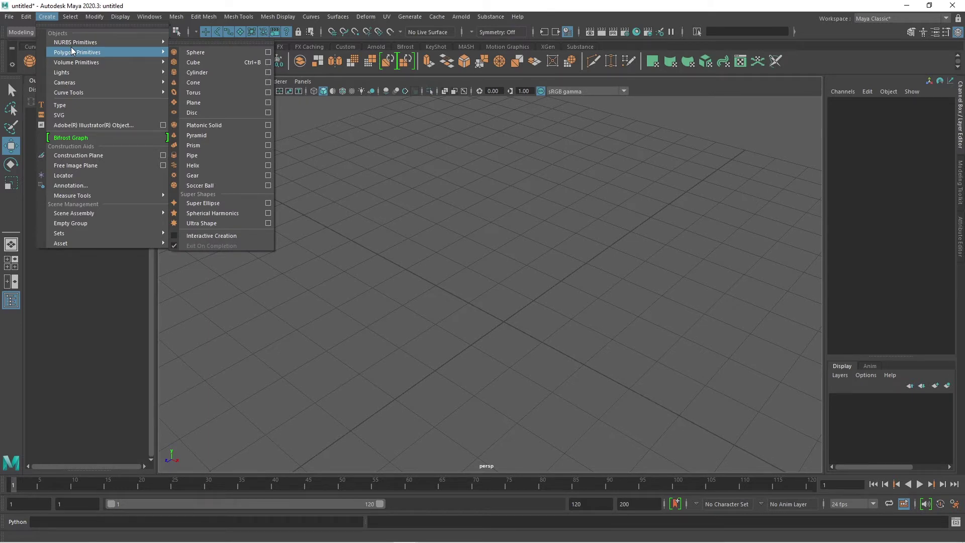
pyautogui.click(213, 65)
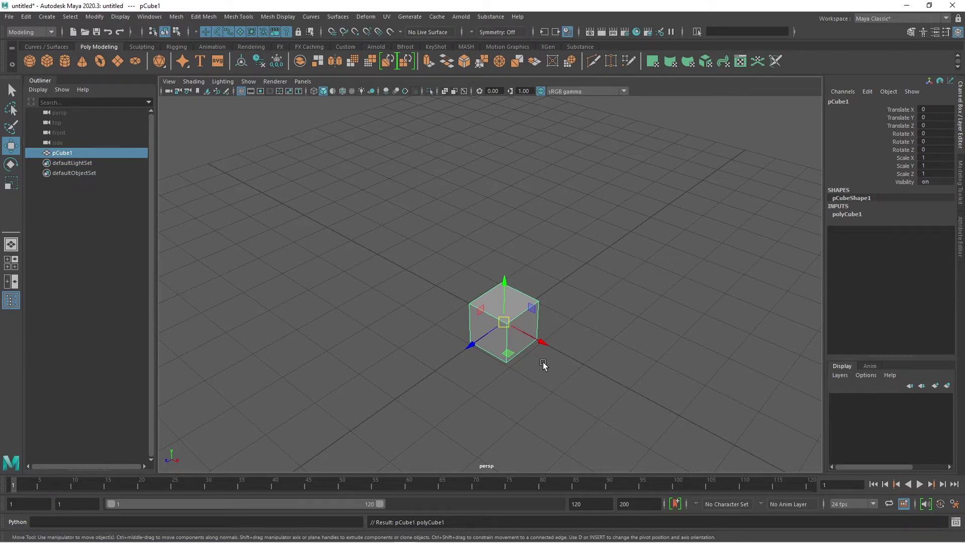
pyautogui.press('Delete')
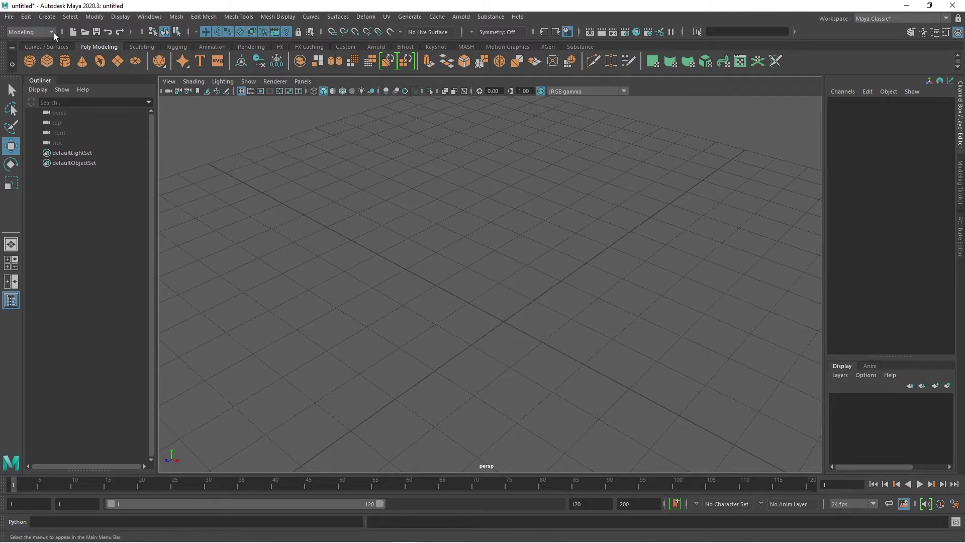
# Step: Enable Interactive Creation for polygon primitives and activate the polygon Cube tool
pyautogui.click(47, 16)
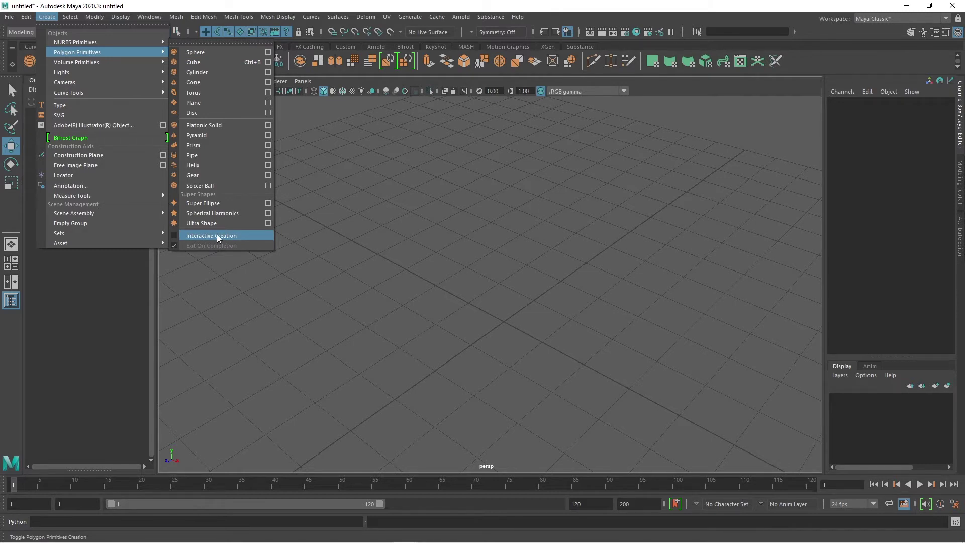
pyautogui.click(174, 237)
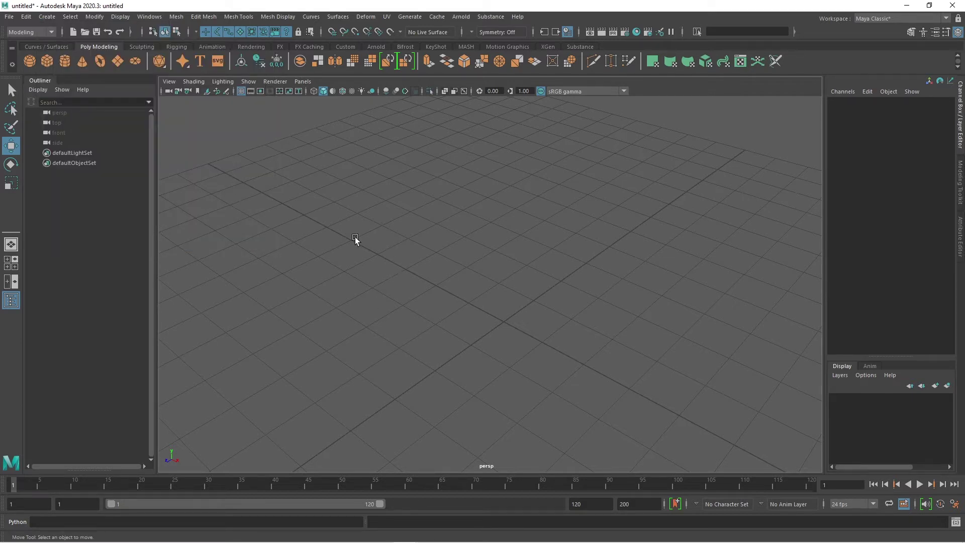
pyautogui.click(50, 17)
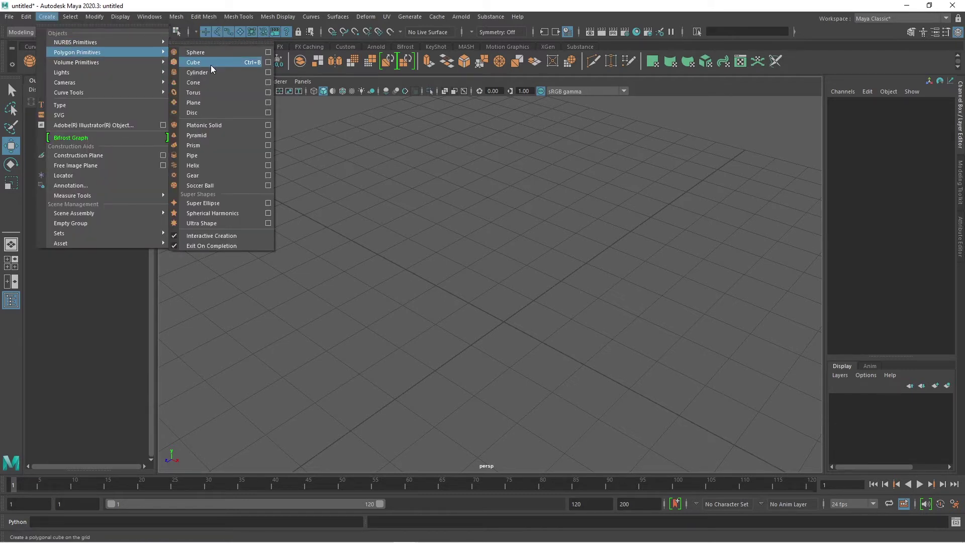
pyautogui.click(210, 65)
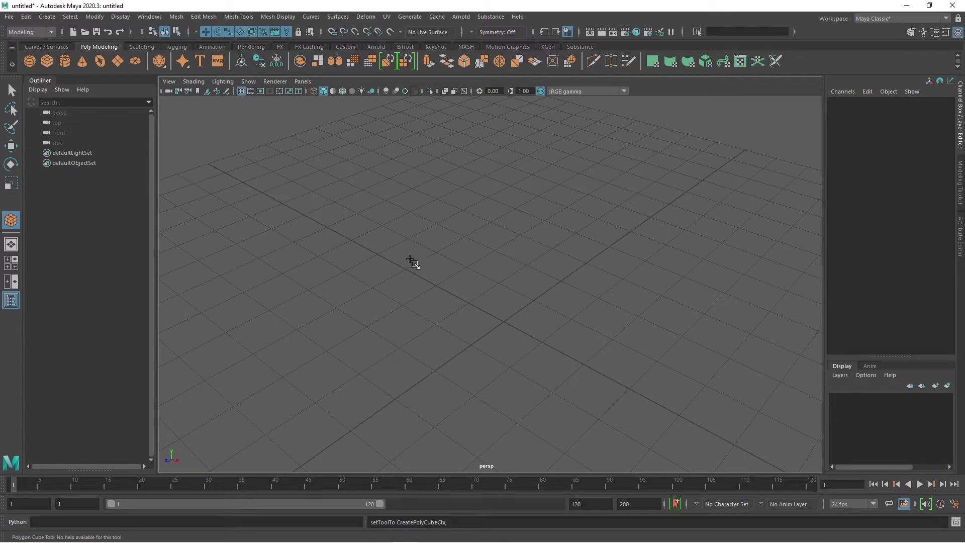
# Step: Draw a polygon cube on the grid about 5.93 wide, 3.76 high and 3.79 deep, and delete it
pyautogui.click(43, 17)
pyautogui.moveTo(75, 54)
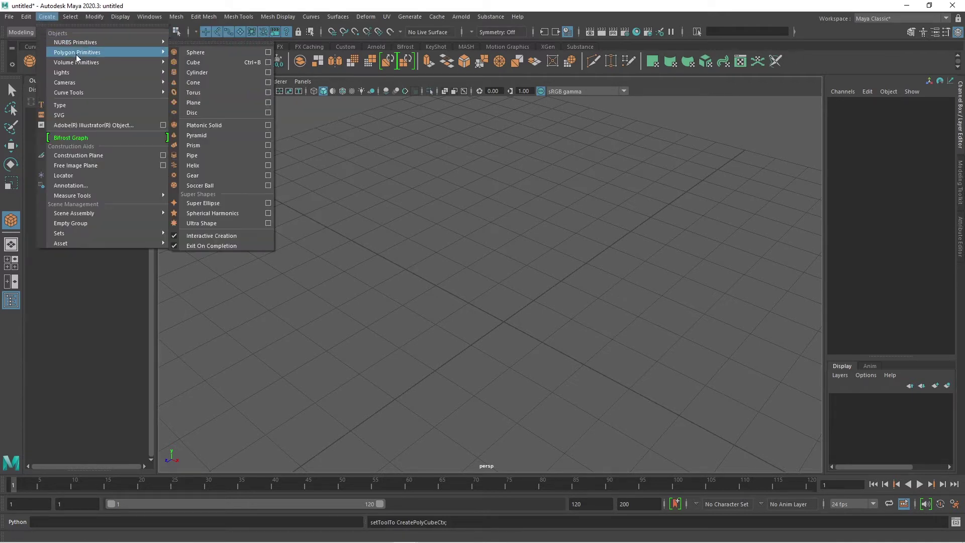
pyautogui.click(242, 62)
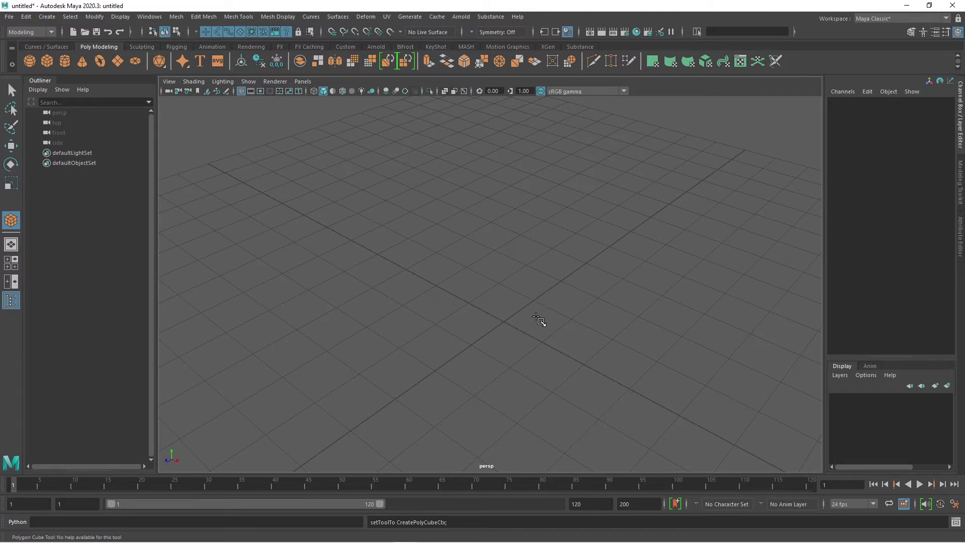
pyautogui.moveTo(320, 289)
pyautogui.mouseDown()
pyautogui.moveTo(452, 393)
pyautogui.moveTo(642, 304)
pyautogui.moveTo(638, 327)
pyautogui.moveTo(639, 317)
pyautogui.moveTo(560, 312)
pyautogui.moveTo(540, 348)
pyautogui.moveTo(720, 326)
pyautogui.moveTo(749, 308)
pyautogui.moveTo(618, 274)
pyautogui.moveTo(513, 306)
pyautogui.moveTo(601, 297)
pyautogui.moveTo(709, 263)
pyautogui.moveTo(743, 266)
pyautogui.moveTo(528, 296)
pyautogui.moveTo(725, 317)
pyautogui.moveTo(703, 259)
pyautogui.moveTo(664, 289)
pyautogui.moveTo(625, 300)
pyautogui.moveTo(642, 301)
pyautogui.moveTo(648, 288)
pyautogui.moveTo(666, 299)
pyautogui.moveTo(590, 323)
pyautogui.moveTo(628, 325)
pyautogui.moveTo(609, 341)
pyautogui.moveTo(618, 345)
pyautogui.moveTo(646, 323)
pyautogui.moveTo(639, 317)
pyautogui.mouseUp()
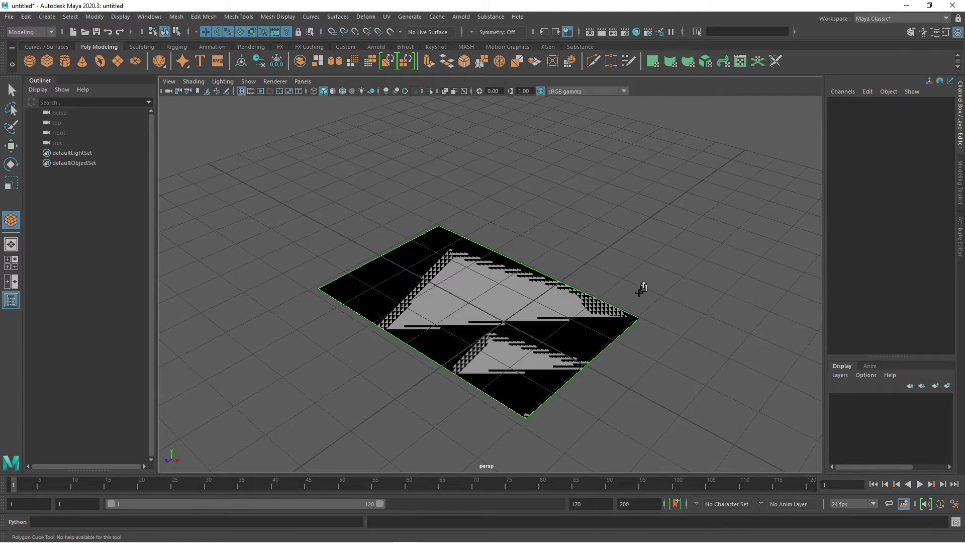
pyautogui.moveTo(642, 282); pyautogui.dragTo(641, 143)
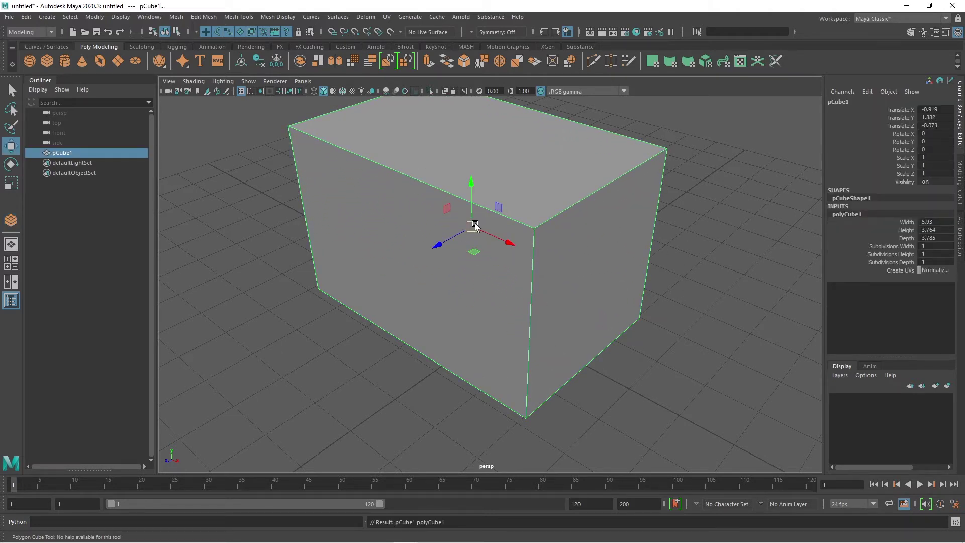
pyautogui.press('Delete')
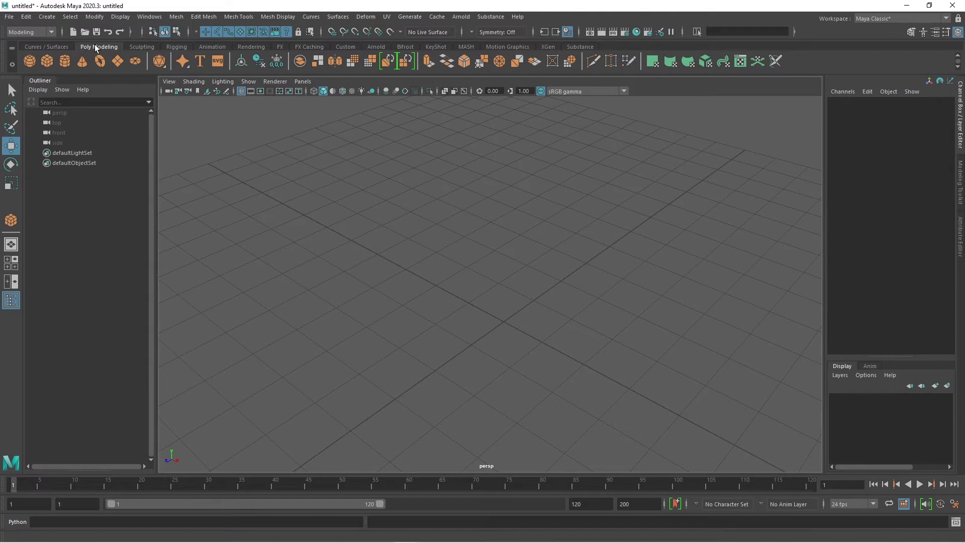
# Step: Draw a smaller polygon cube about 4.07 wide, 2.90 high and 2.07 deep, and delete it
pyautogui.click(47, 62)
pyautogui.moveTo(374, 290); pyautogui.dragTo(578, 320)
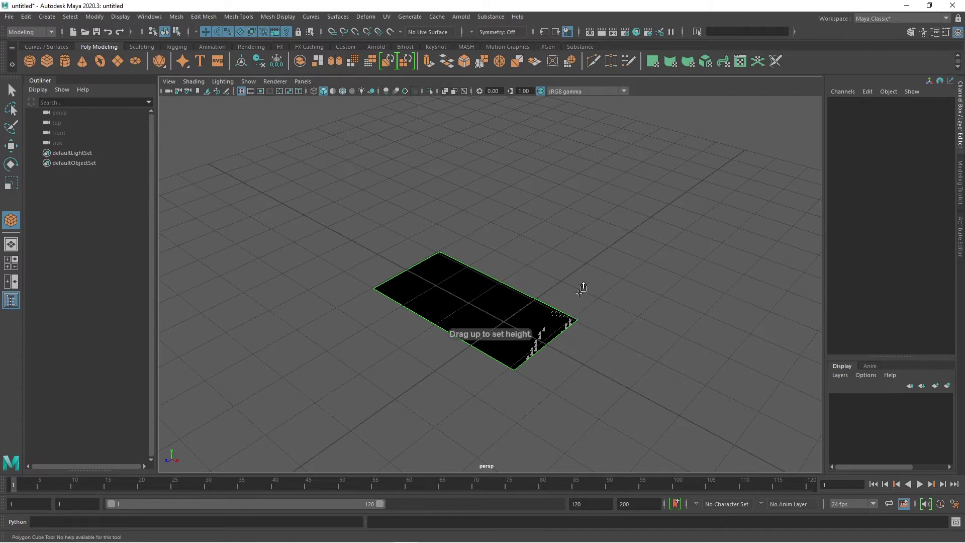
pyautogui.moveTo(574, 298); pyautogui.dragTo(578, 190)
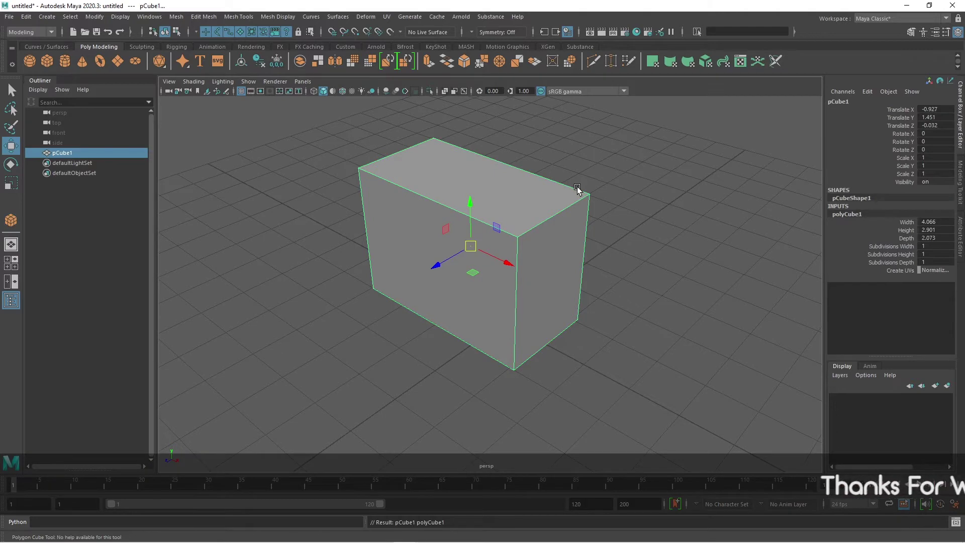
pyautogui.press('Delete')
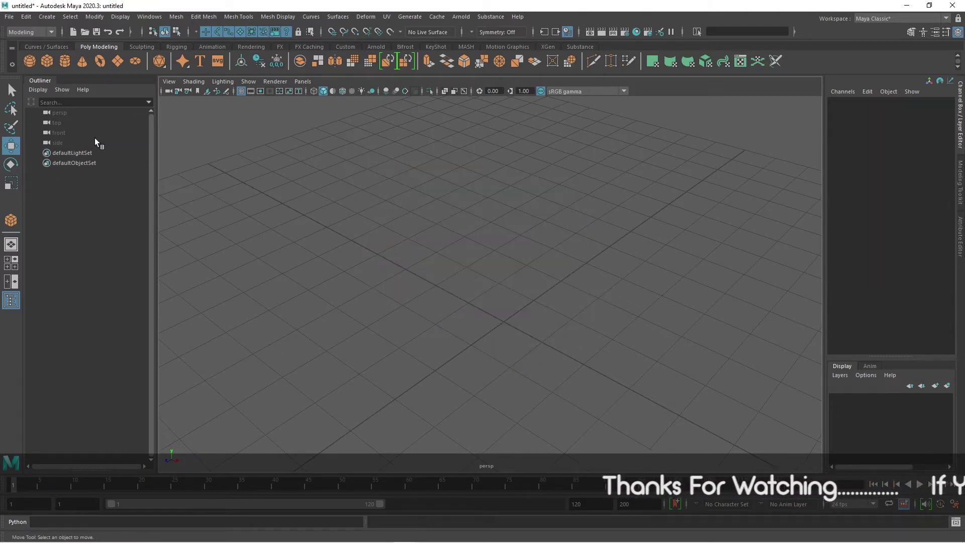
pyautogui.click(46, 17)
pyautogui.moveTo(66, 52)
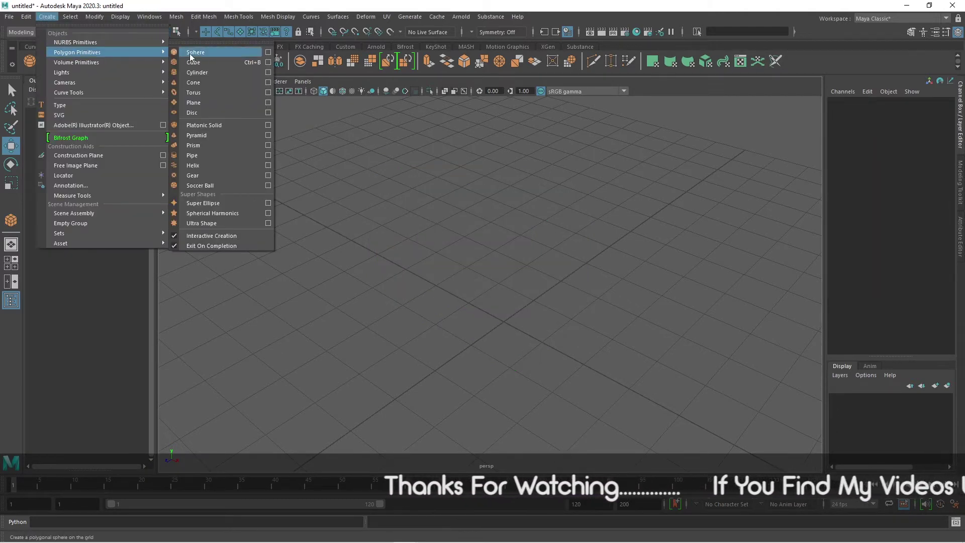
pyautogui.click(215, 17)
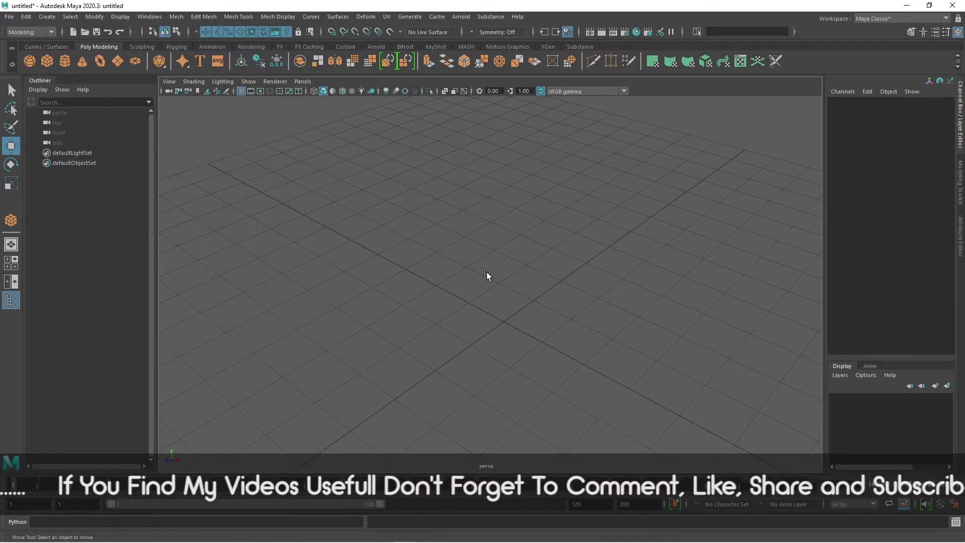
# Step: Draw a polygon cube about 4.08 wide, 3.15 high and 2.93 deep from the viewport's primitive choices, and delete it
pyautogui.keyDown('shift'); pyautogui.rightClick(510, 250); pyautogui.keyUp('shift')
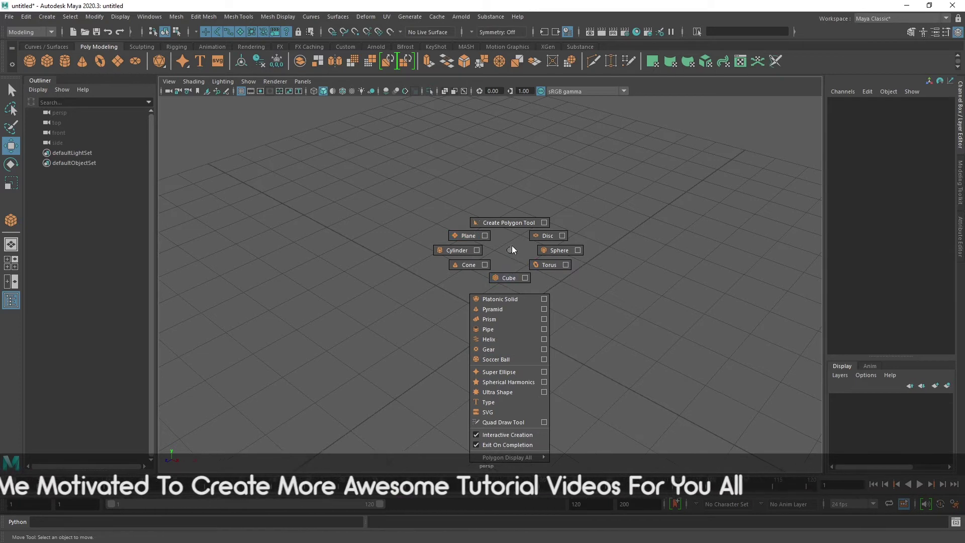
pyautogui.click(508, 280)
pyautogui.moveTo(388, 287); pyautogui.dragTo(618, 163)
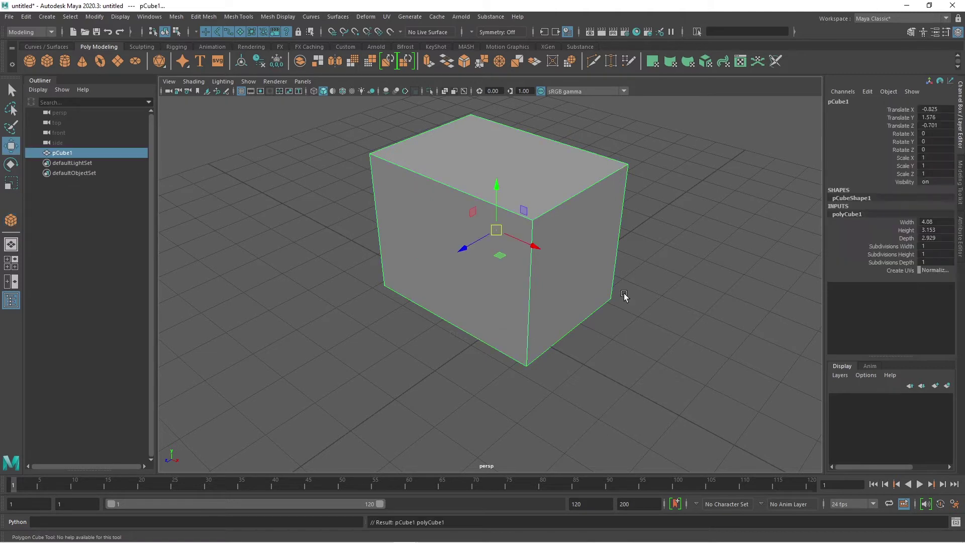
pyautogui.press('Delete')
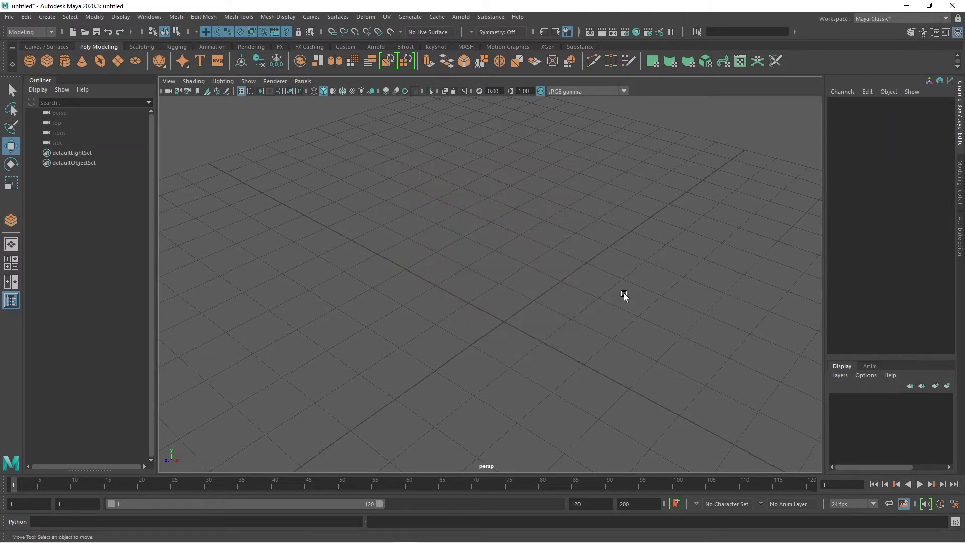
pyautogui.click(47, 17)
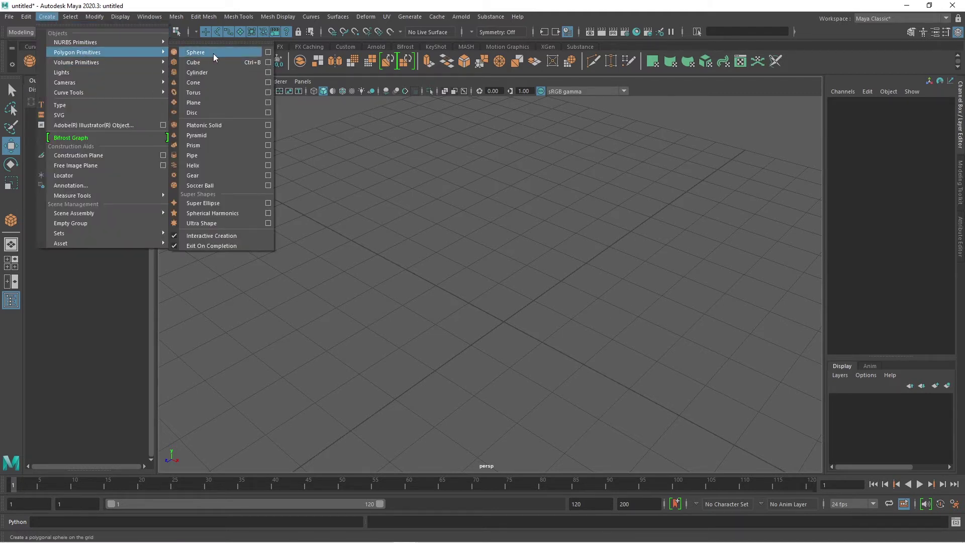
pyautogui.click(46, 16)
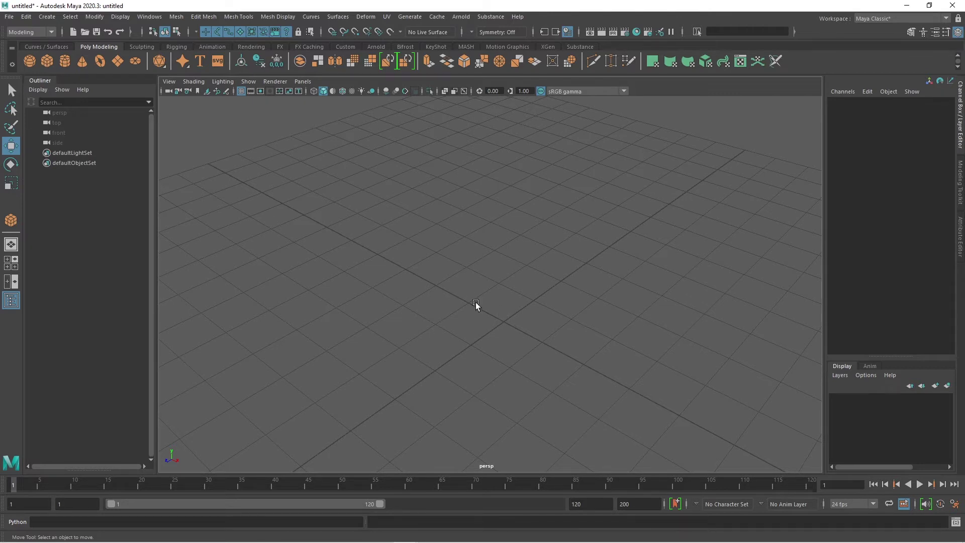
# Step: Draw a polygon cube about 3.12 wide, 2.50 high and 2.31 deep on the grid, and delete it
pyautogui.keyDown('shift'); pyautogui.moveTo(492, 276); pyautogui.dragTo(484, 302, button='right'); pyautogui.keyUp('shift')
pyautogui.moveTo(412, 303); pyautogui.dragTo(593, 204)
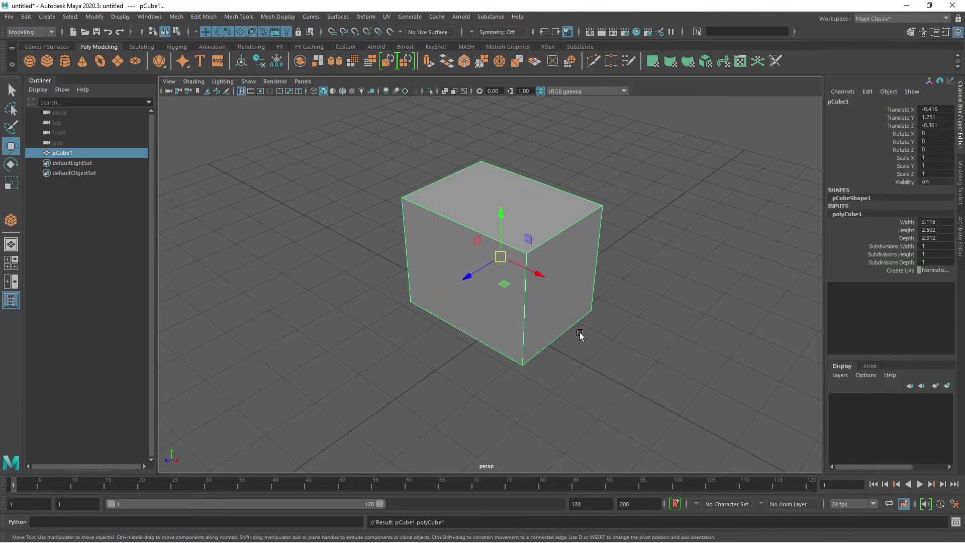
pyautogui.press('Delete')
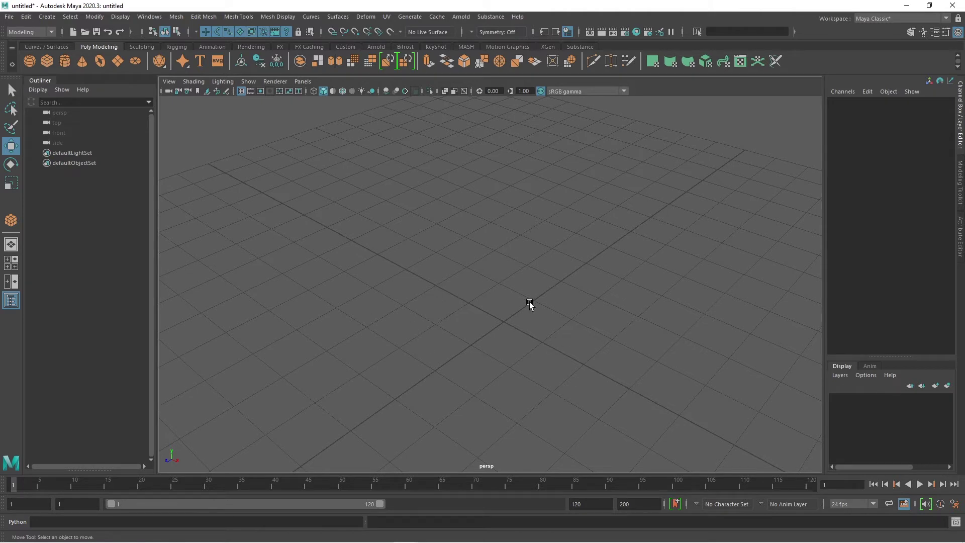
# Step: Draw a large polygon plane across the middle of the grid and deselect it
pyautogui.keyDown('shift'); pyautogui.moveTo(455, 302); pyautogui.dragTo(410, 283, button='right'); pyautogui.keyUp('shift')
pyautogui.moveTo(291, 248); pyautogui.dragTo(728, 254)
pyautogui.keyDown('shift'); pyautogui.moveTo(490, 219); pyautogui.dragTo(490, 220, button='right'); pyautogui.keyUp('shift')
pyautogui.click(352, 369)
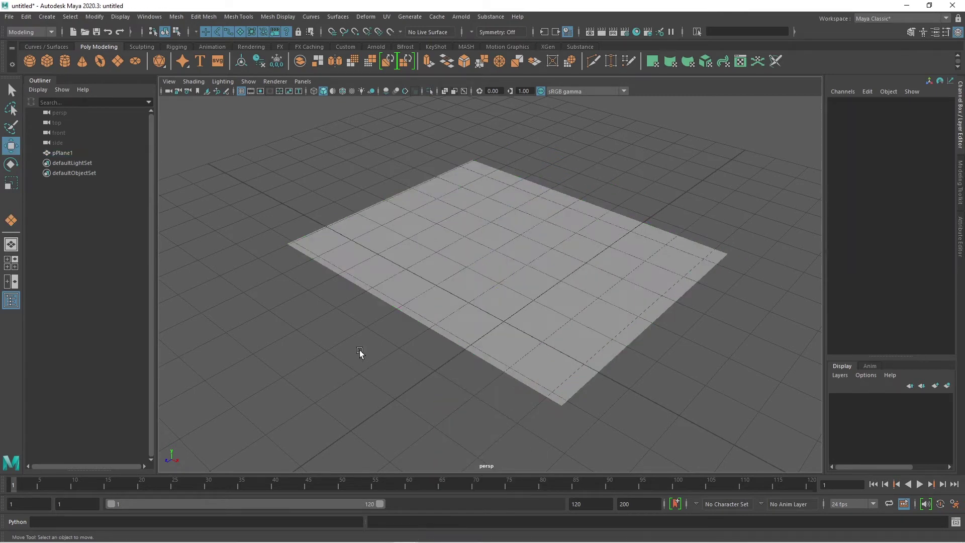
# Step: Select the plane, view the mesh editing commands offered for it in the viewport, and deselect it
pyautogui.click(452, 293)
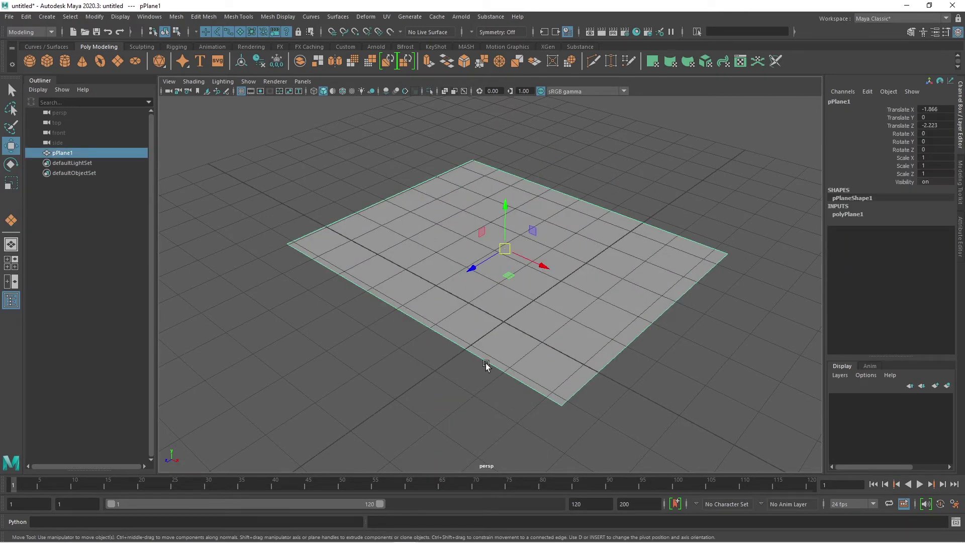
pyautogui.keyDown('shift'); pyautogui.moveTo(579, 232); pyautogui.dragTo(578, 231, button='right'); pyautogui.keyUp('shift')
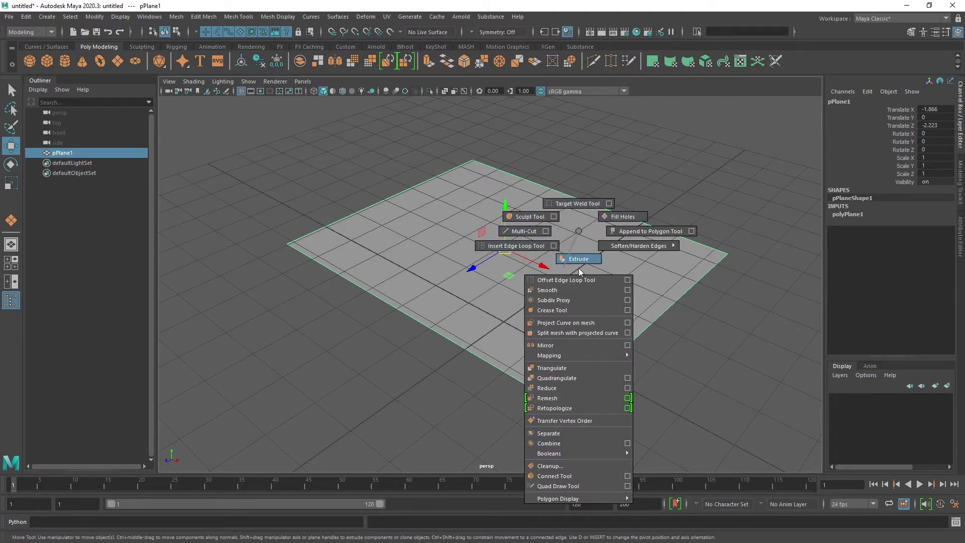
pyautogui.keyDown('shift'); pyautogui.moveTo(546, 334); pyautogui.dragTo(617, 220, button='right'); pyautogui.keyUp('shift')
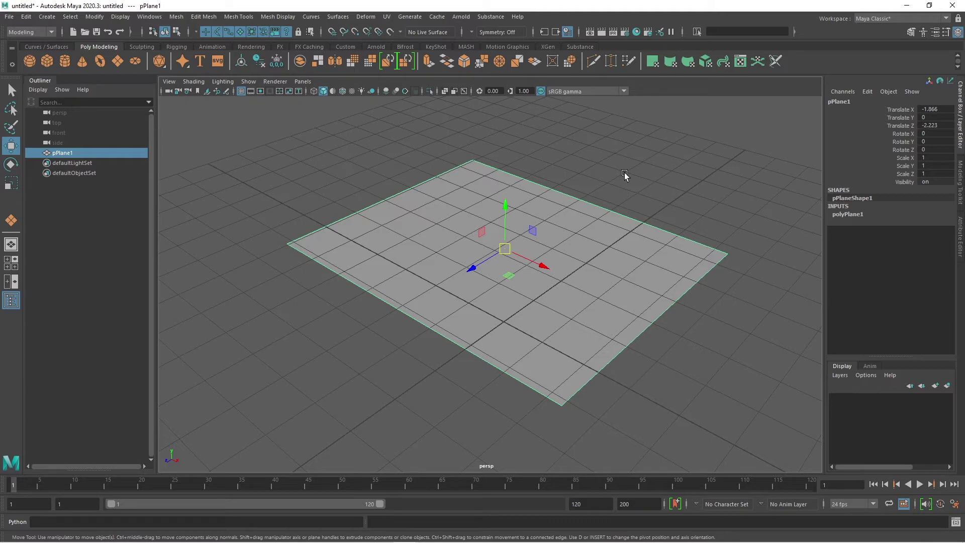
pyautogui.click(674, 163)
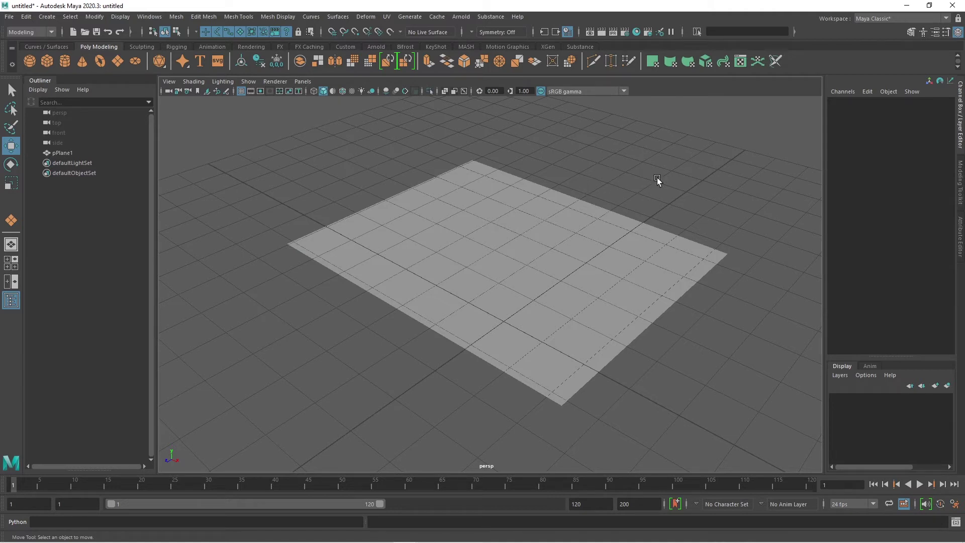
# Step: Draw a polygon cylinder about 0.88 in radius and 3.20 high on the plane, and deselect it
pyautogui.keyDown('shift'); pyautogui.moveTo(657, 177); pyautogui.dragTo(605, 208, button='right'); pyautogui.keyUp('shift')
pyautogui.moveTo(496, 252)
pyautogui.mouseDown()
pyautogui.moveTo(530, 261)
pyautogui.moveTo(558, 134)
pyautogui.mouseUp()
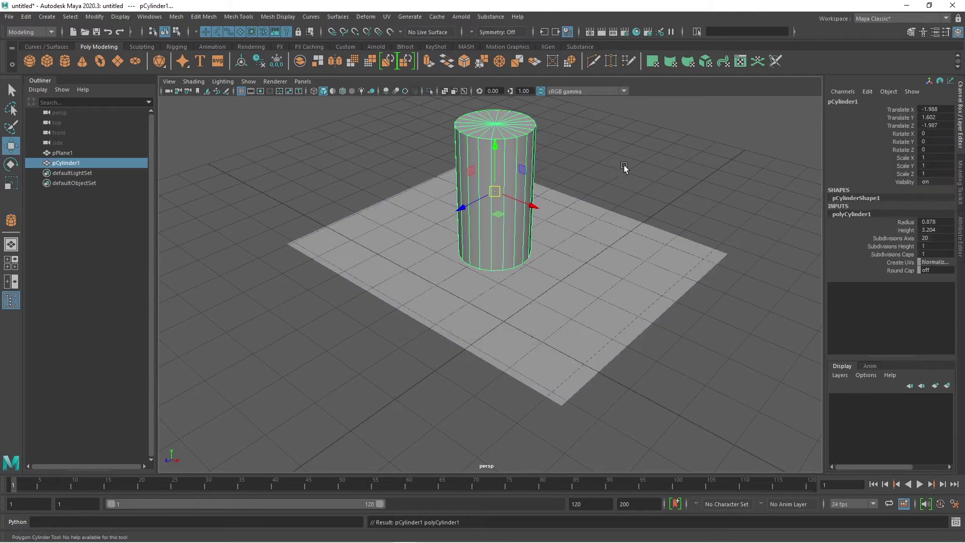
pyautogui.keyDown('shift'); pyautogui.rightClick(568, 154); pyautogui.keyUp('shift')
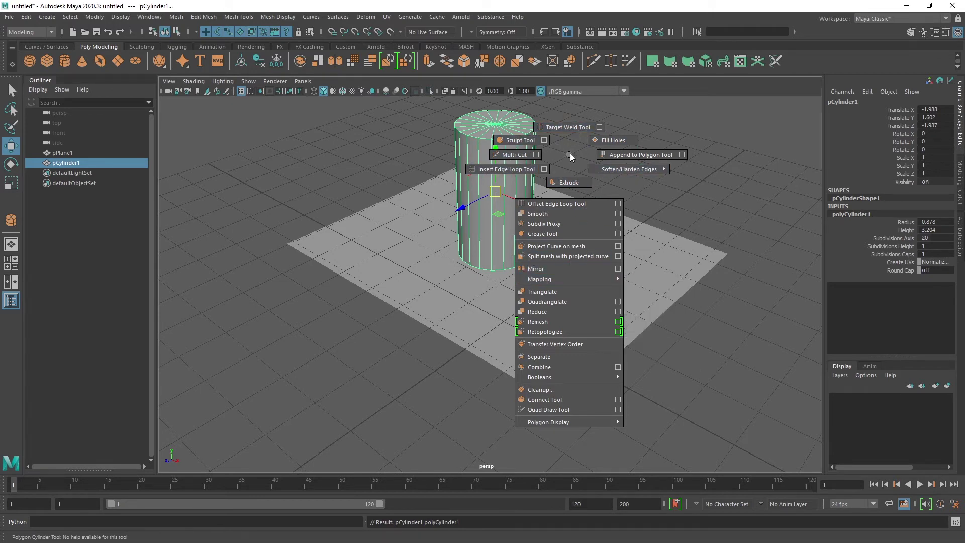
pyautogui.keyDown('shift'); pyautogui.moveTo(570, 154); pyautogui.dragTo(569, 154, button='right'); pyautogui.keyUp('shift')
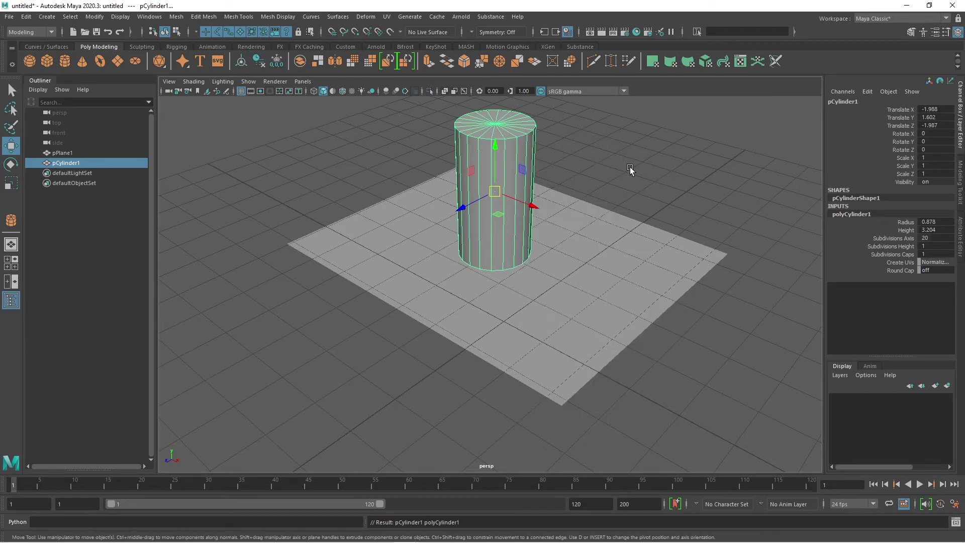
pyautogui.click(623, 159)
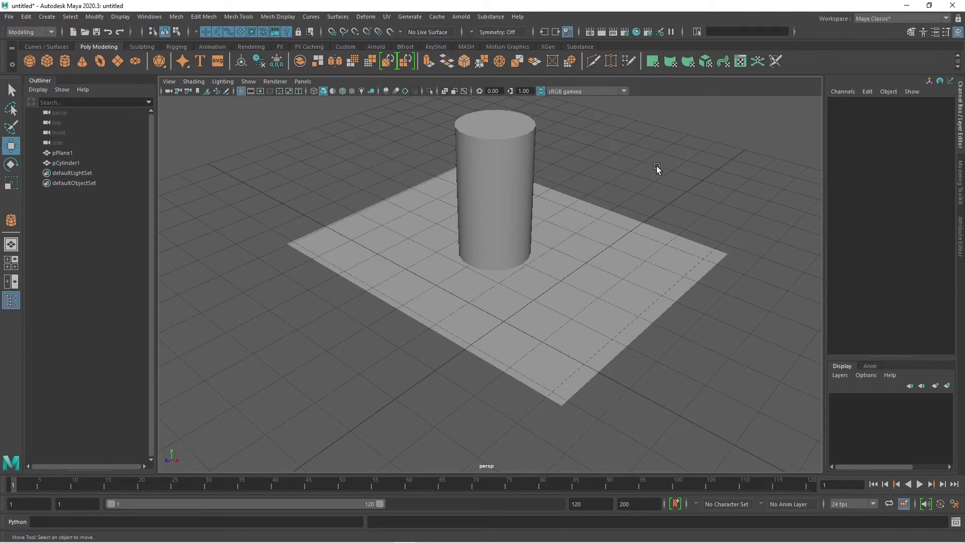
# Step: Draw a polygon cube about 1.75 wide, 2.63 high and 3.13 deep beside the cylinder, and move it to about -1.83 in Z
pyautogui.keyDown('shift'); pyautogui.moveTo(665, 173); pyautogui.dragTo(663, 200, button='right'); pyautogui.keyUp('shift')
pyautogui.moveTo(560, 286); pyautogui.dragTo(716, 173)
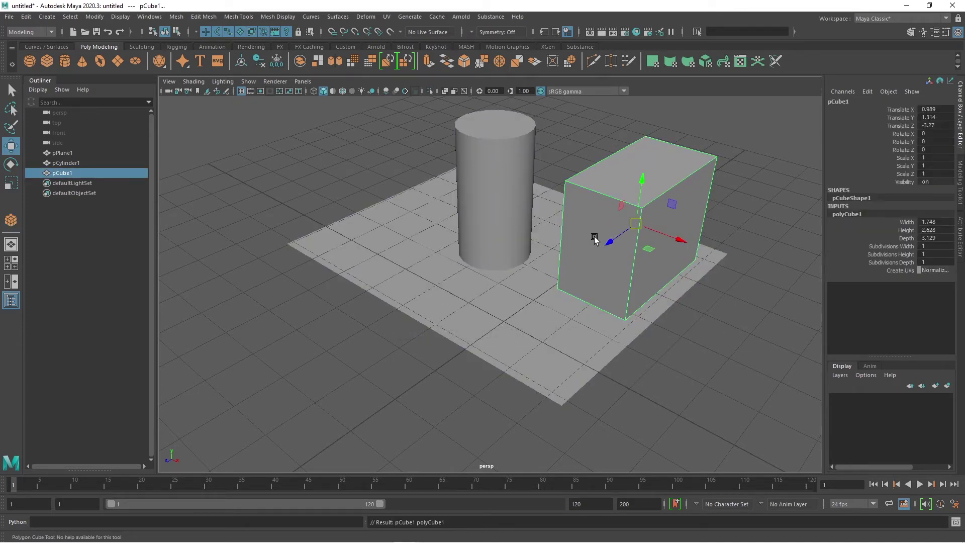
pyautogui.press('w')
pyautogui.moveTo(611, 241); pyautogui.dragTo(573, 271)
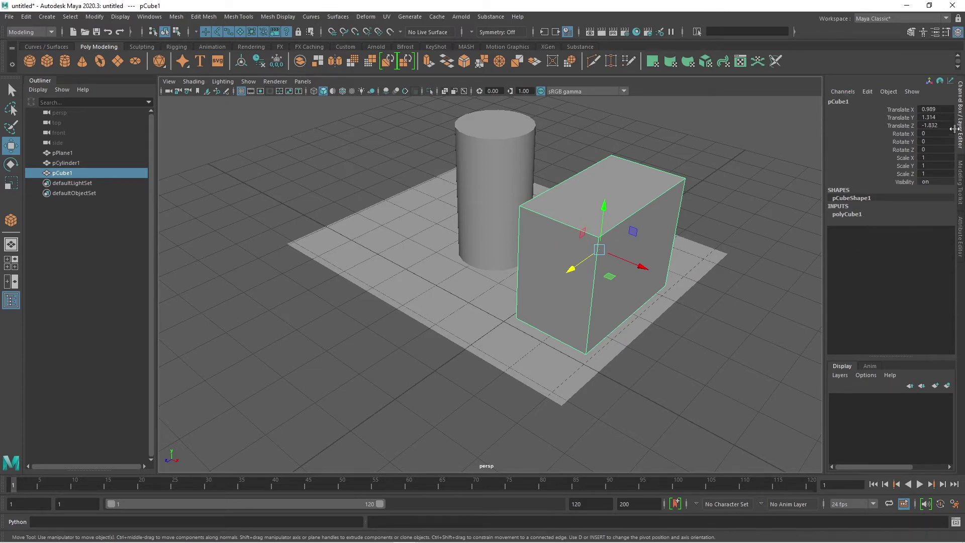
# Step: Set the cube's creation dimensions to width 2, height 4 and depth 3
pyautogui.click(843, 217)
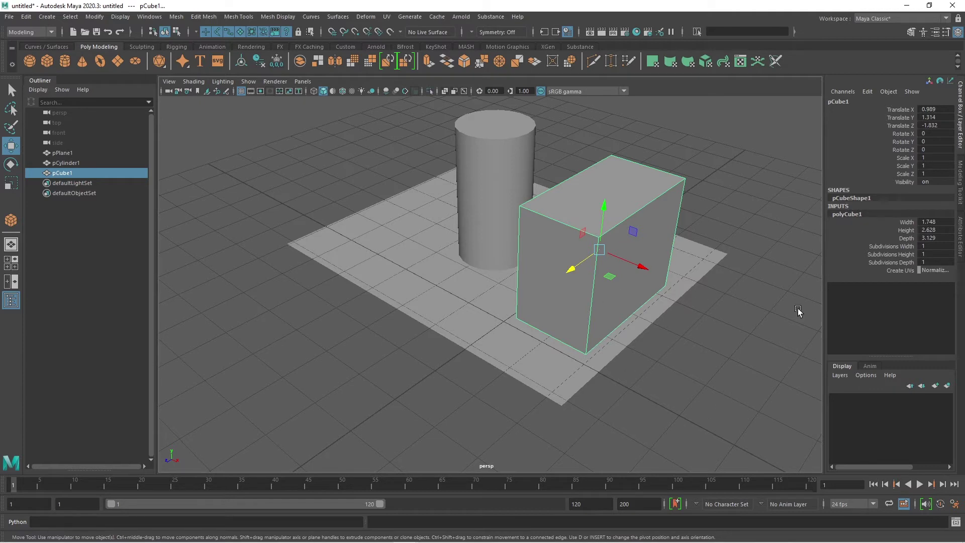
pyautogui.doubleClick(932, 221)
pyautogui.write('2')
pyautogui.press('Return')
pyautogui.doubleClick(943, 229)
pyautogui.write('4')
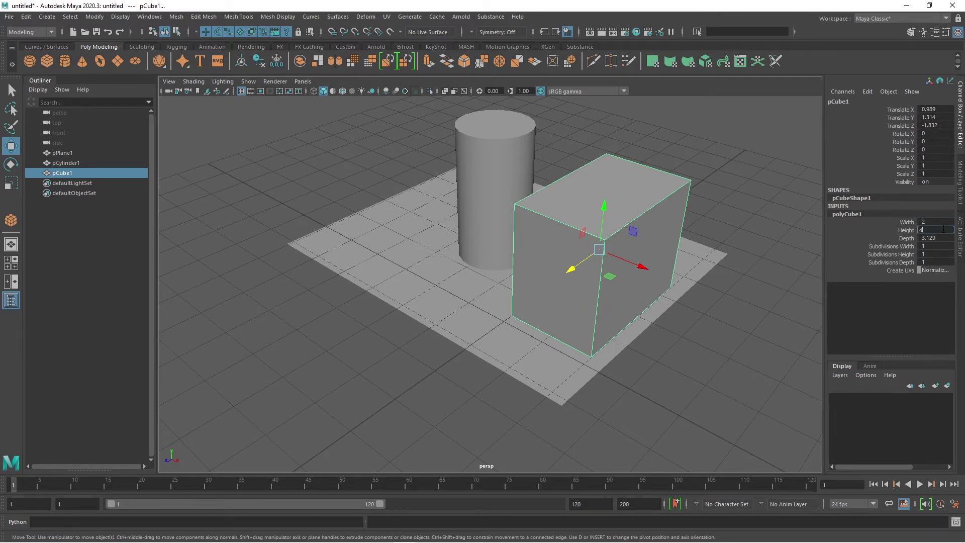
pyautogui.press('Return')
pyautogui.doubleClick(942, 237)
pyautogui.write('3')
pyautogui.press('Return')
pyautogui.moveTo(910, 222); pyautogui.dragTo(912, 239)
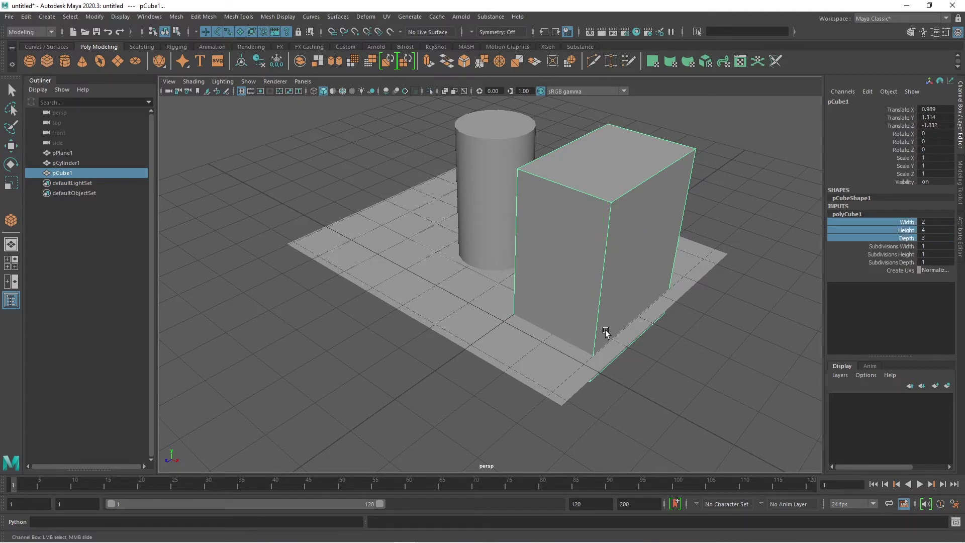
# Step: Raise the cube along Y to about 2.0 so its base rests on the plane
pyautogui.press('w')
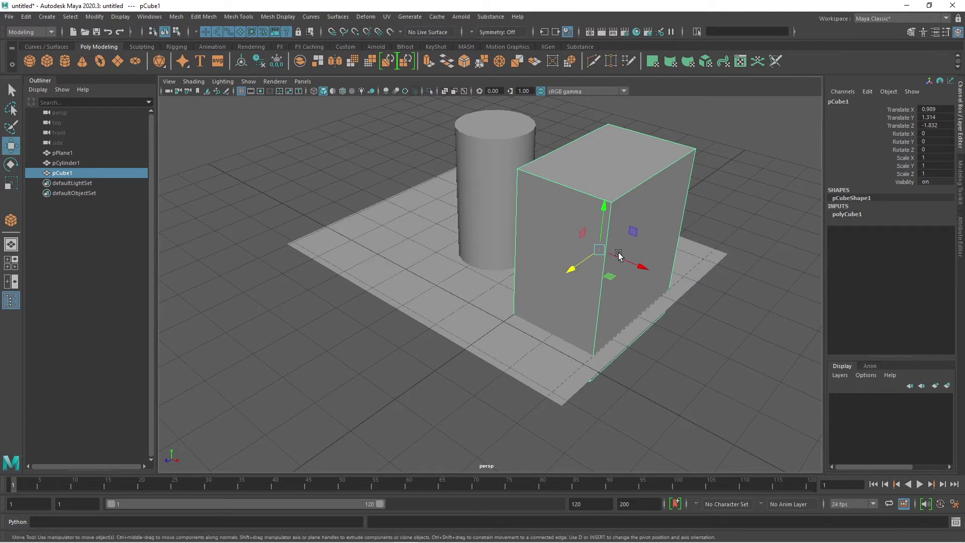
pyautogui.moveTo(604, 213); pyautogui.dragTo(614, 173)
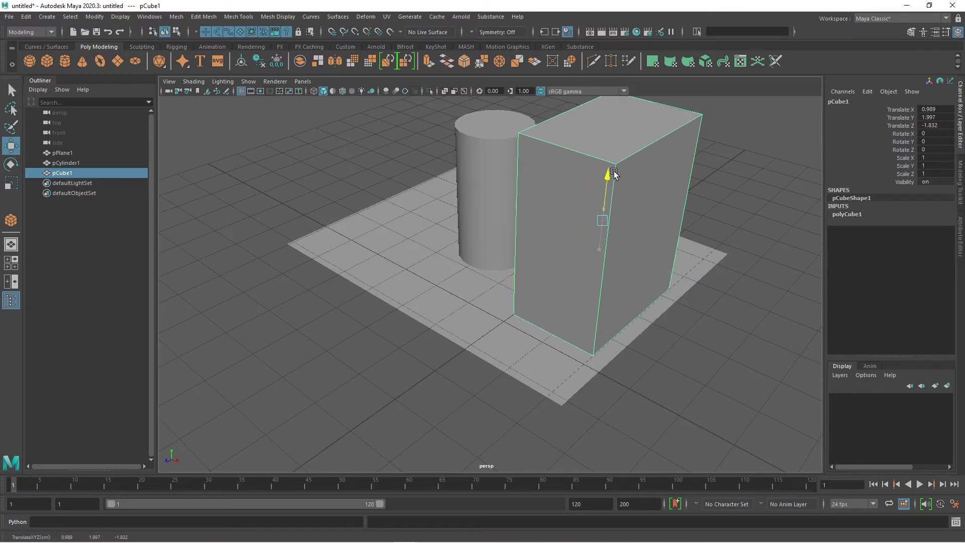
# Step: Try adjusting the cube's width interactively and reduce its height to 2.1 with the virtual slider
pyautogui.click(854, 215)
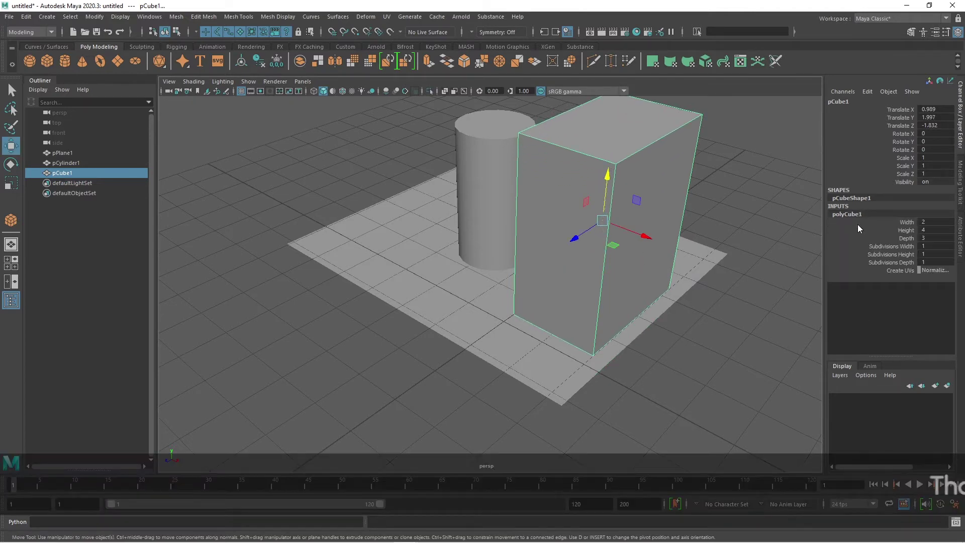
pyautogui.click(910, 222)
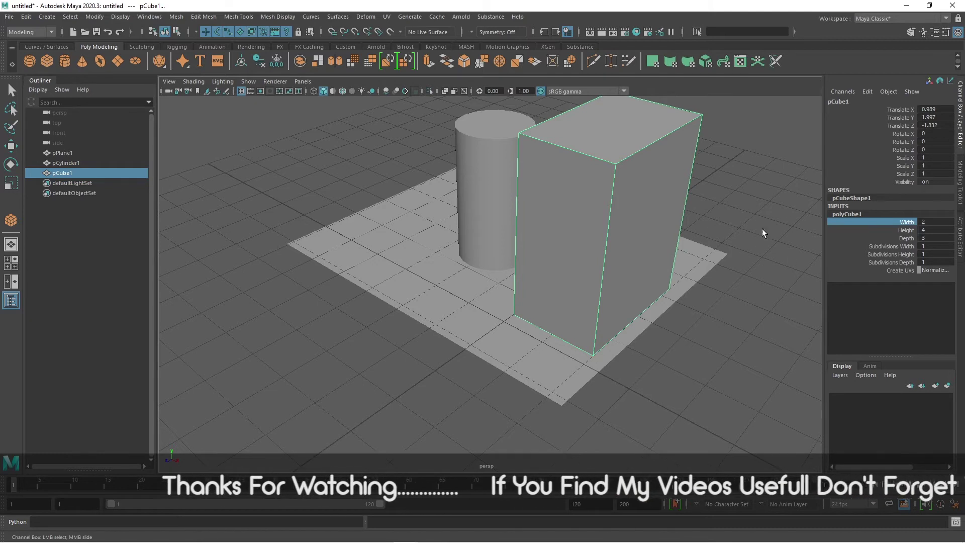
pyautogui.moveTo(757, 221)
pyautogui.mouseDown(button='middle')
pyautogui.moveTo(767, 224)
pyautogui.moveTo(750, 231)
pyautogui.mouseUp(button='middle')
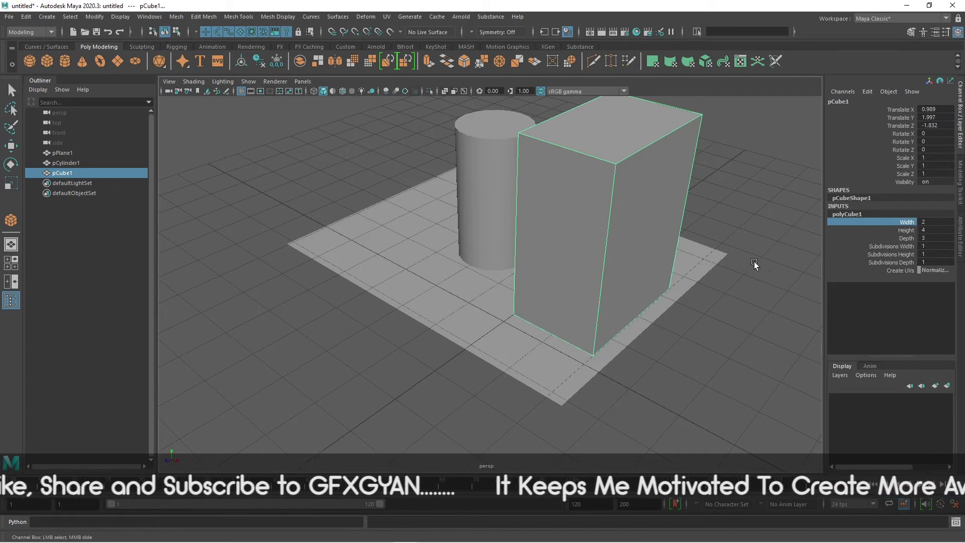
pyautogui.click(905, 229)
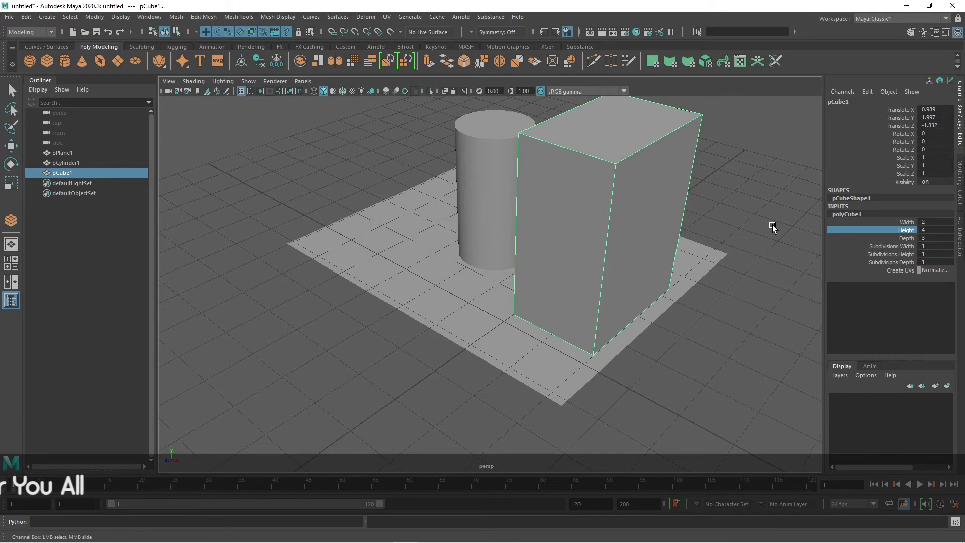
pyautogui.moveTo(773, 225); pyautogui.dragTo(763, 292, button='middle')
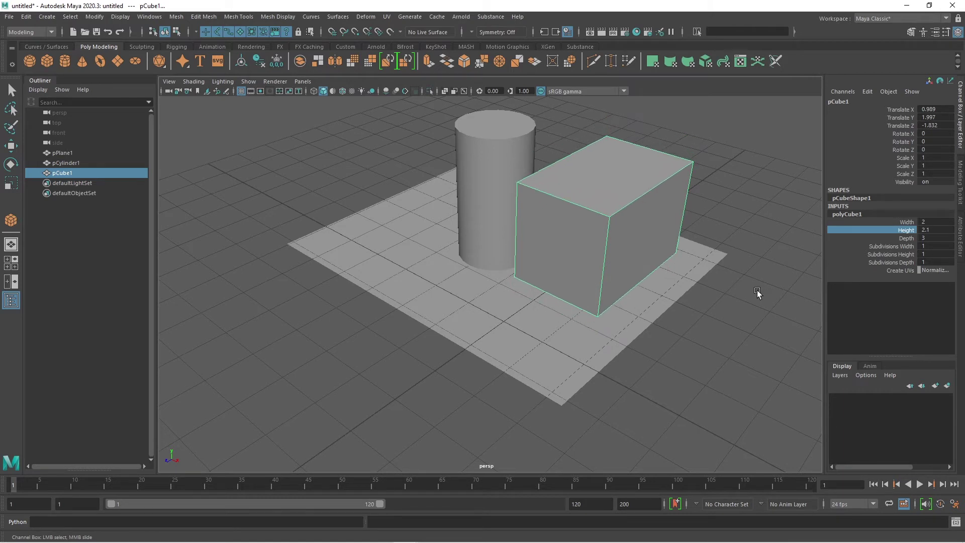
pyautogui.moveTo(766, 215); pyautogui.dragTo(766, 215, button='middle')
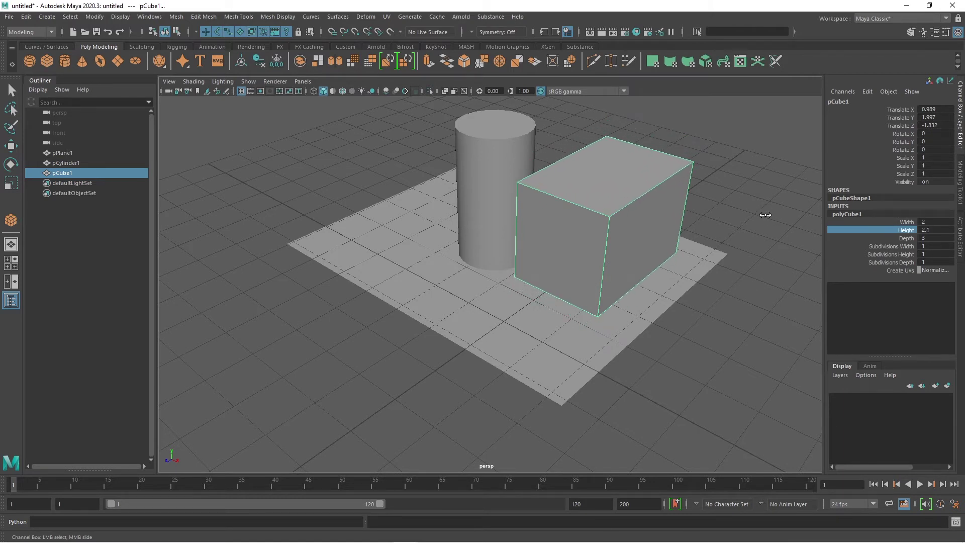
# Step: Set the cube's height to 3 and reduce it interactively to 0.2
pyautogui.doubleClick(928, 230)
pyautogui.write('3')
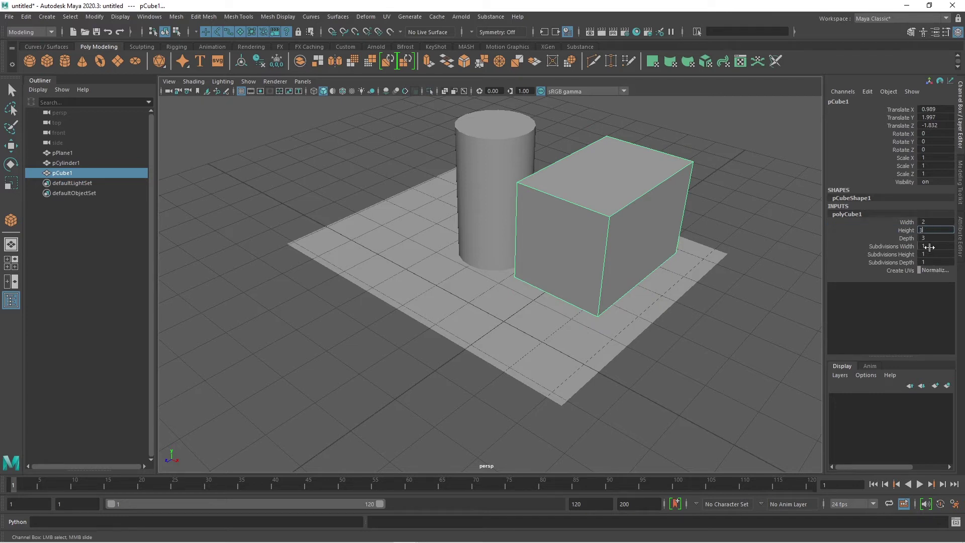
pyautogui.press('Return')
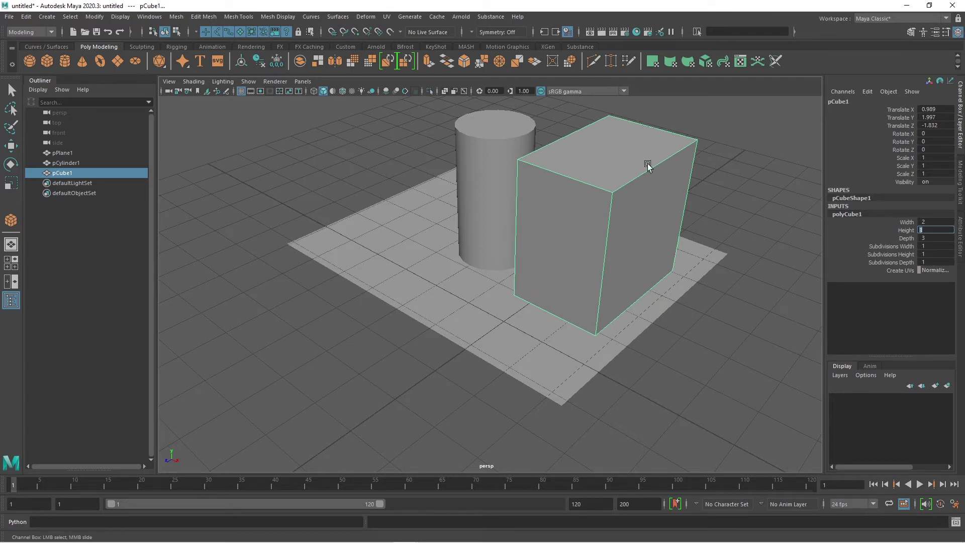
pyautogui.click(906, 230)
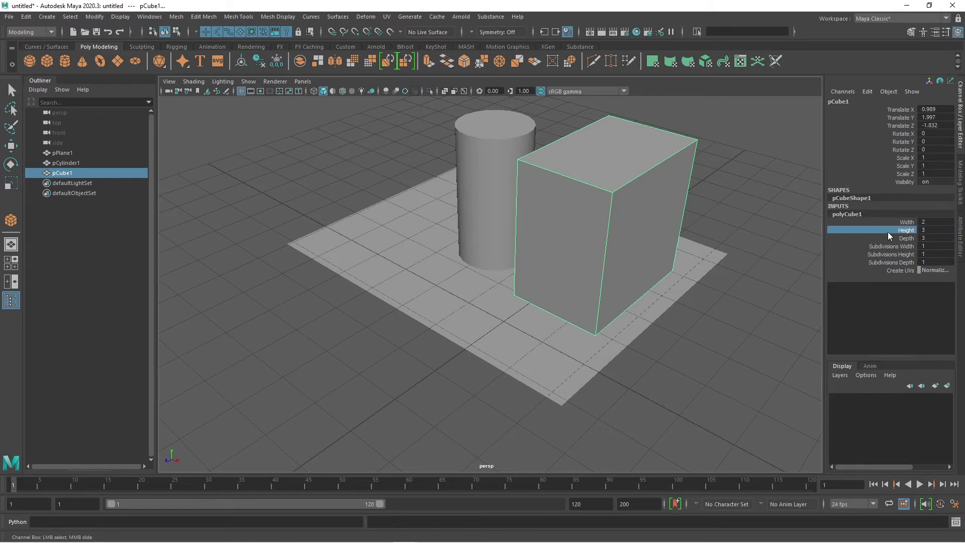
pyautogui.moveTo(734, 216)
pyautogui.mouseDown(button='middle')
pyautogui.moveTo(726, 218)
pyautogui.moveTo(746, 218)
pyautogui.moveTo(721, 216)
pyautogui.mouseUp(button='middle')
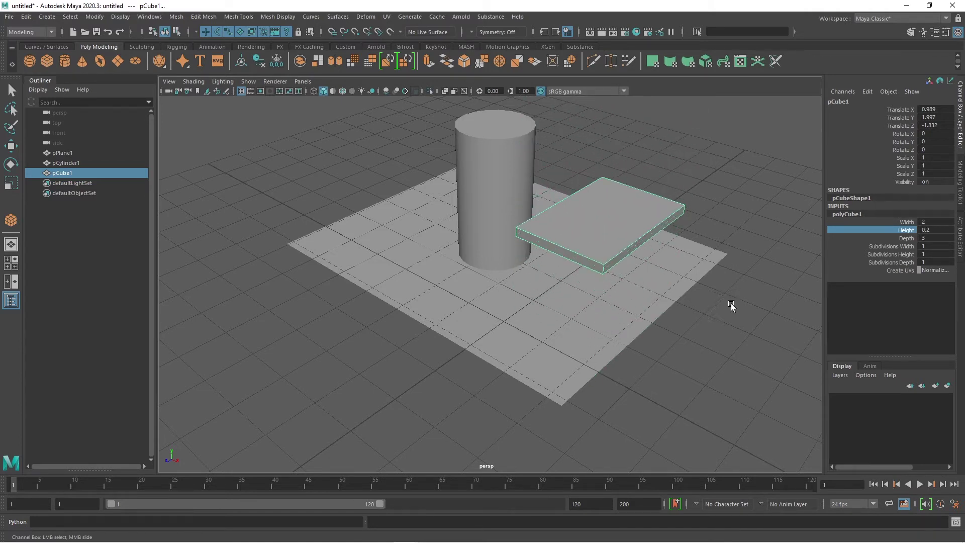
# Step: Set the flattened cube's subdivisions to width 4, height 4 and depth 2
pyautogui.moveTo(901, 246); pyautogui.dragTo(900, 261)
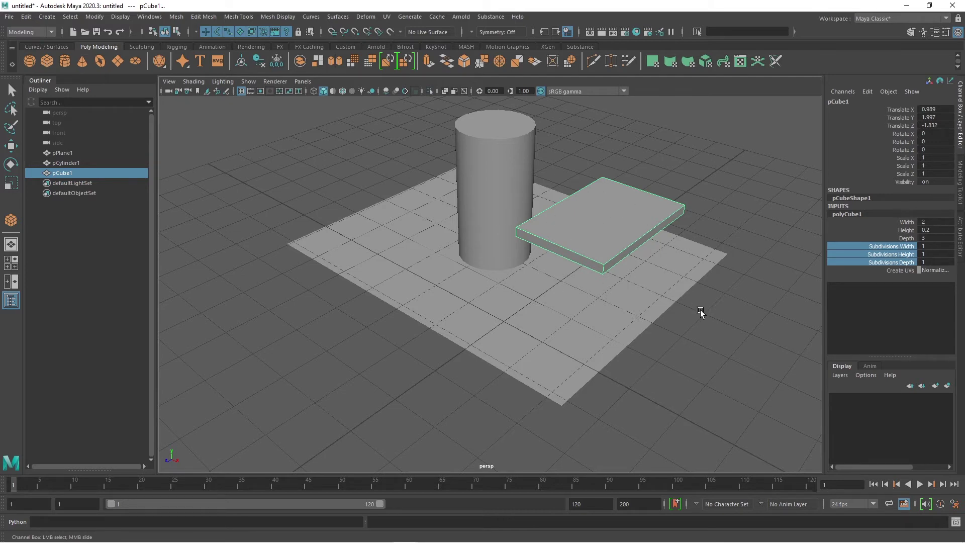
pyautogui.click(935, 246)
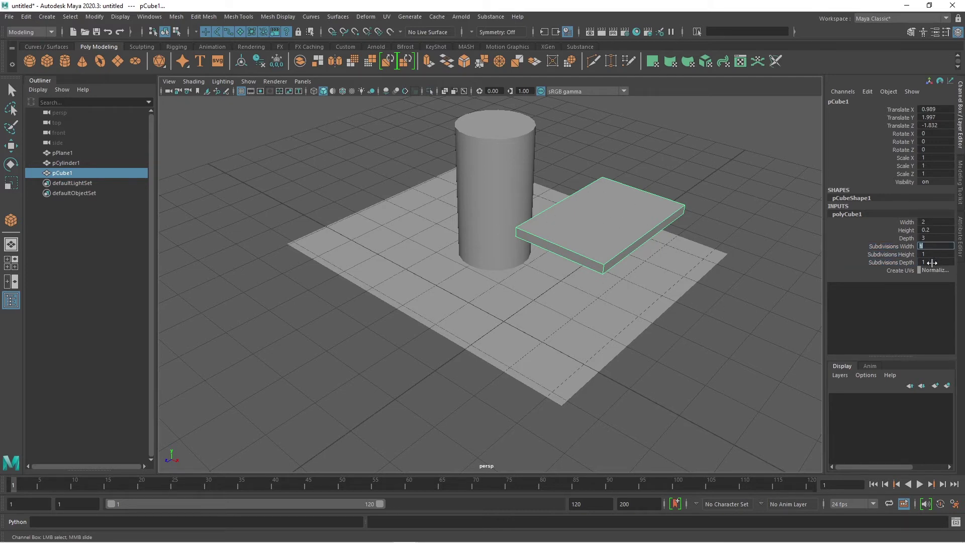
pyautogui.write('4')
pyautogui.click(935, 255)
pyautogui.click(935, 262)
pyautogui.write('2')
pyautogui.press('Return')
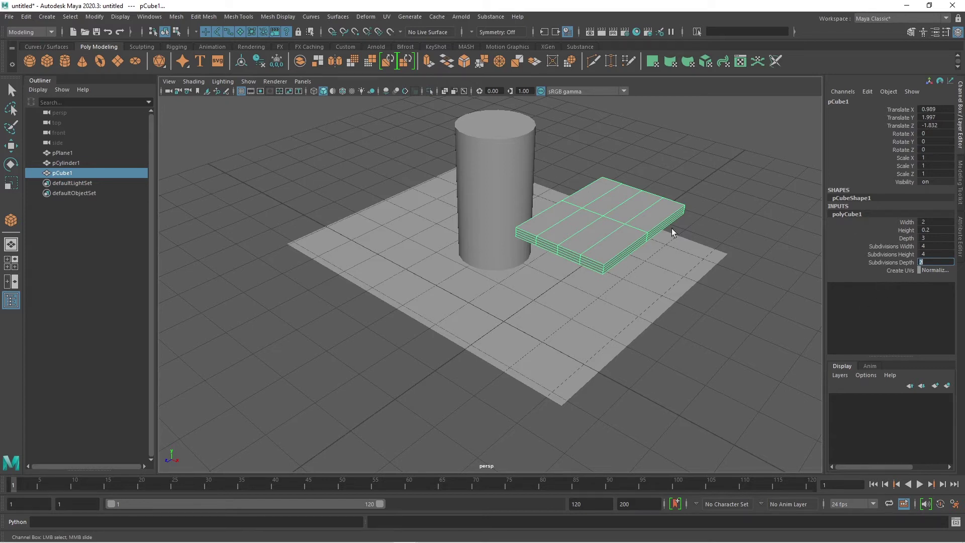
# Step: Reset the cube's width, height and depth subdivisions to 1
pyautogui.moveTo(936, 246); pyautogui.dragTo(936, 254)
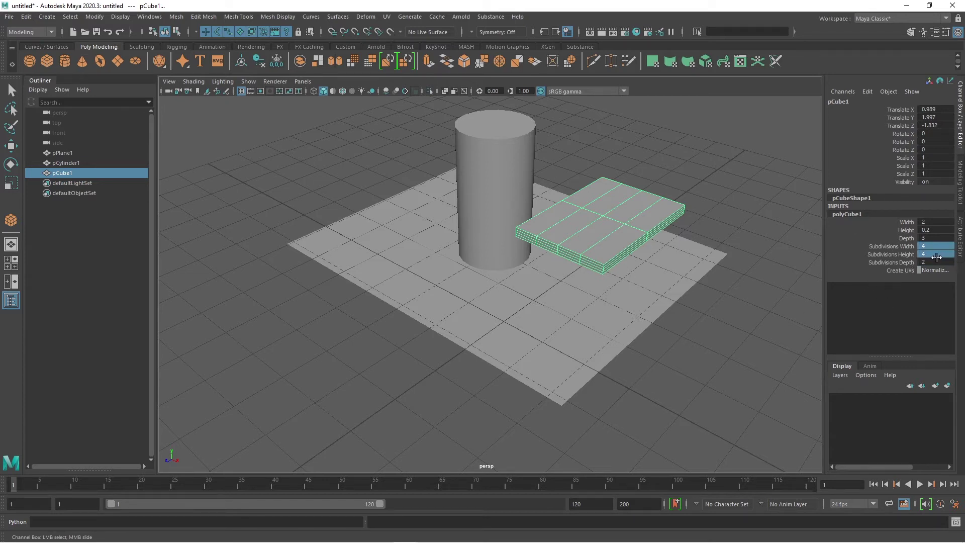
pyautogui.press('Return')
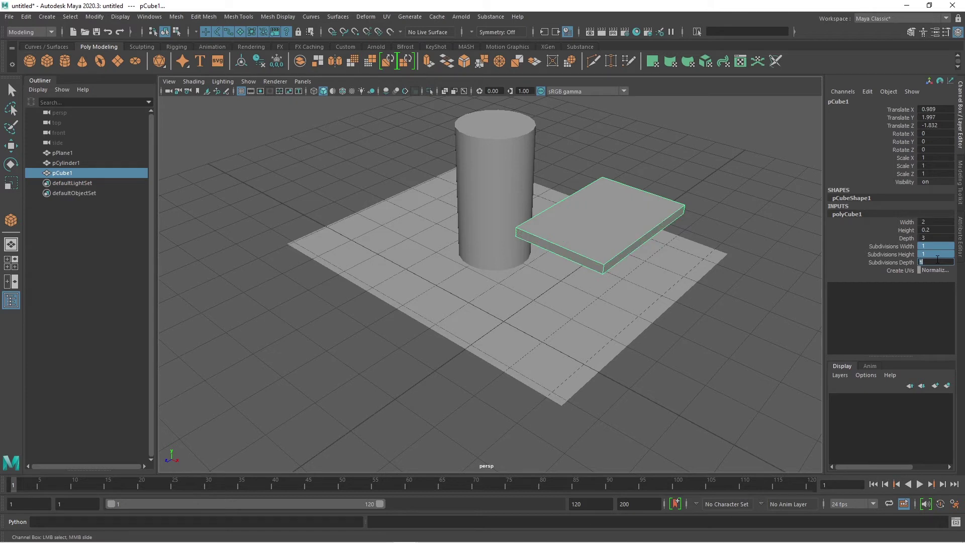
pyautogui.click(883, 248)
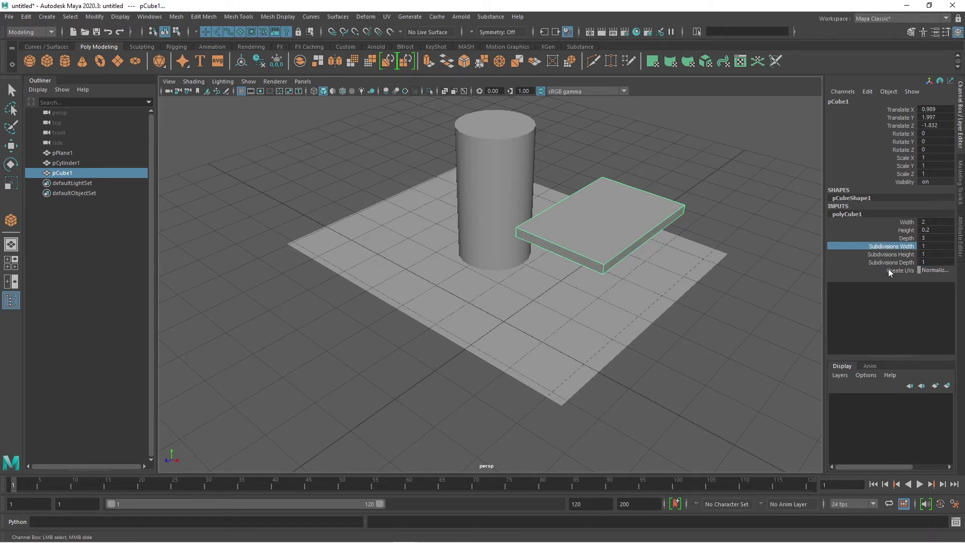
# Step: Adjust the cylinder's radius to about 1.378 and its height to about 2.504 interactively with the virtual slider
pyautogui.click(472, 155)
pyautogui.press('w')
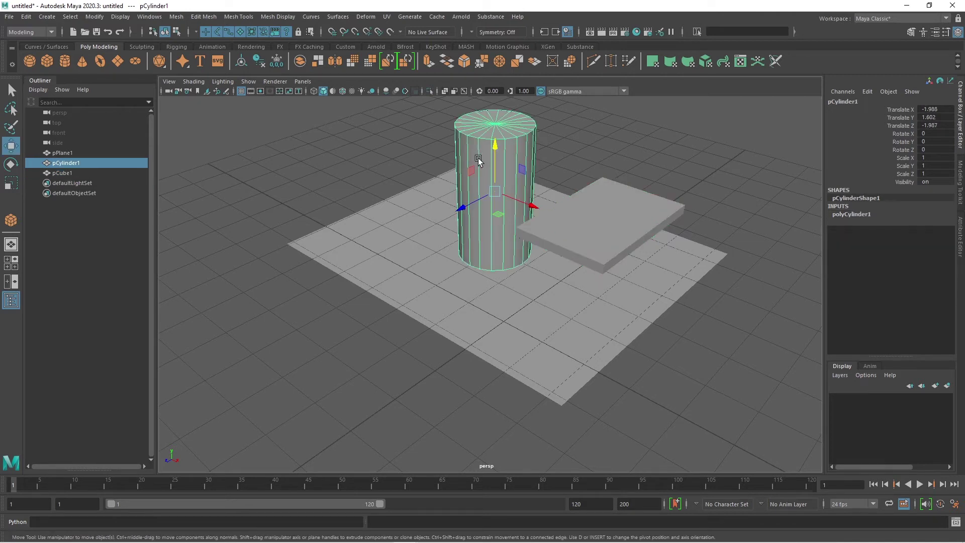
pyautogui.click(849, 214)
pyautogui.click(900, 221)
pyautogui.moveTo(738, 291); pyautogui.dragTo(628, 271, button='middle')
pyautogui.click(903, 229)
# Step: Raise the cylinder's axis subdivisions to 17, then raise all three subdivision values together to axis 23, height 7 and caps 7
pyautogui.click(893, 238)
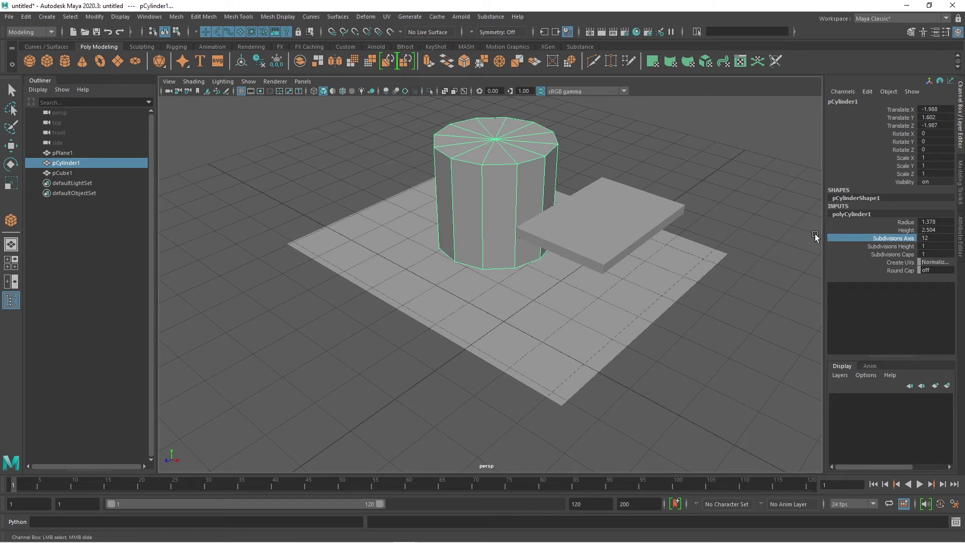
pyautogui.moveTo(750, 210); pyautogui.dragTo(754, 229, button='middle')
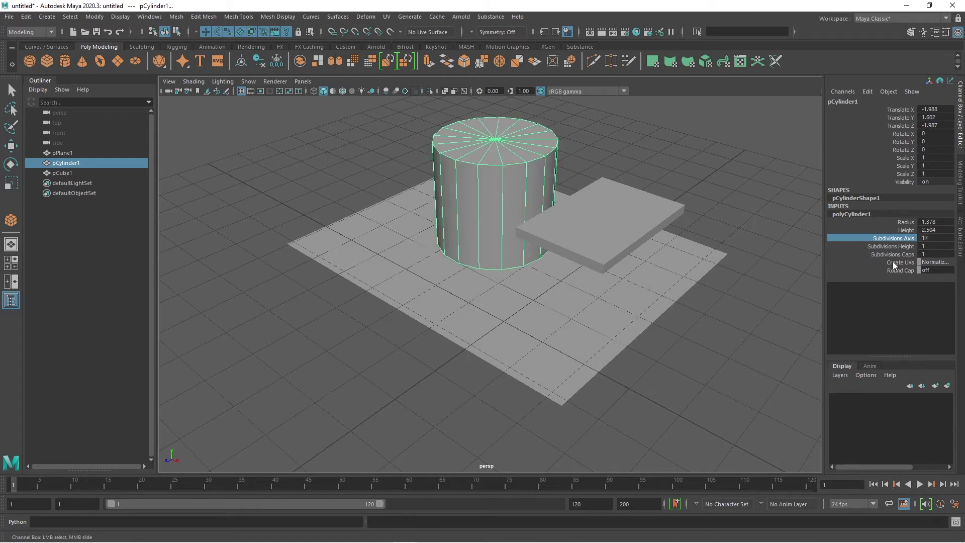
pyautogui.moveTo(892, 239)
pyautogui.mouseDown()
pyautogui.moveTo(891, 255)
pyautogui.moveTo(879, 240)
pyautogui.moveTo(881, 256)
pyautogui.mouseUp()
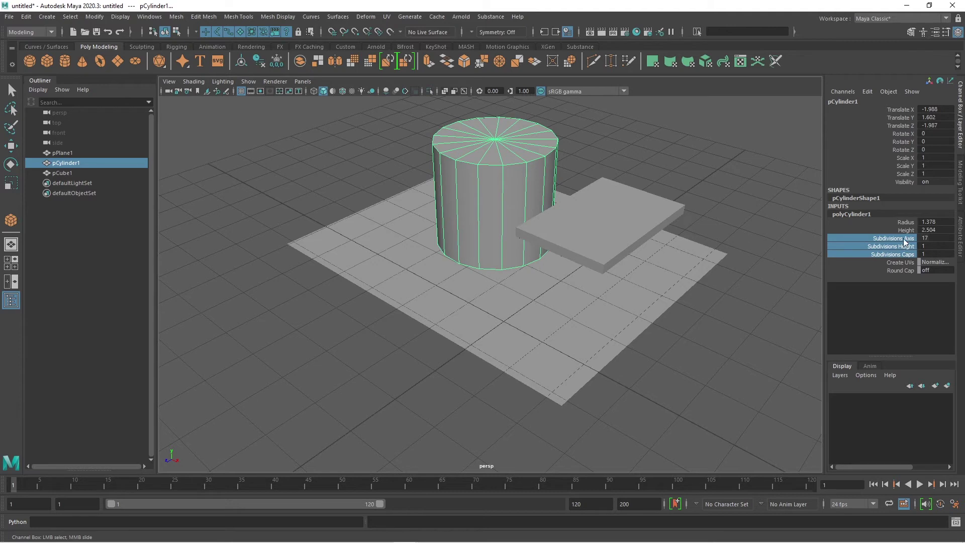
pyautogui.moveTo(746, 227); pyautogui.dragTo(778, 237, button='middle')
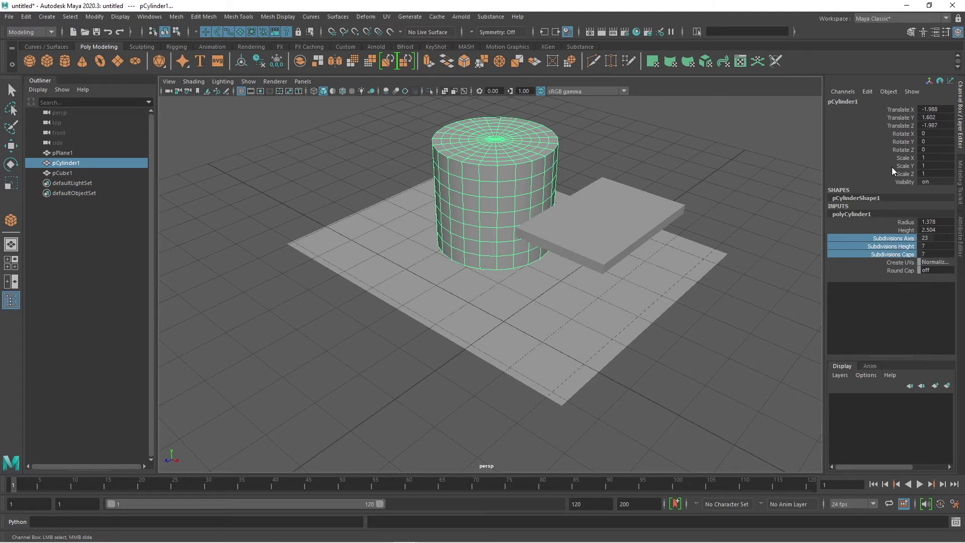
# Step: Move the cylinder with the virtual slider to about X -2.797, Y 1.495 and Z -3.207, trying different slider speeds
pyautogui.click(896, 108)
pyautogui.moveTo(628, 266); pyautogui.dragTo(694, 235, button='middle')
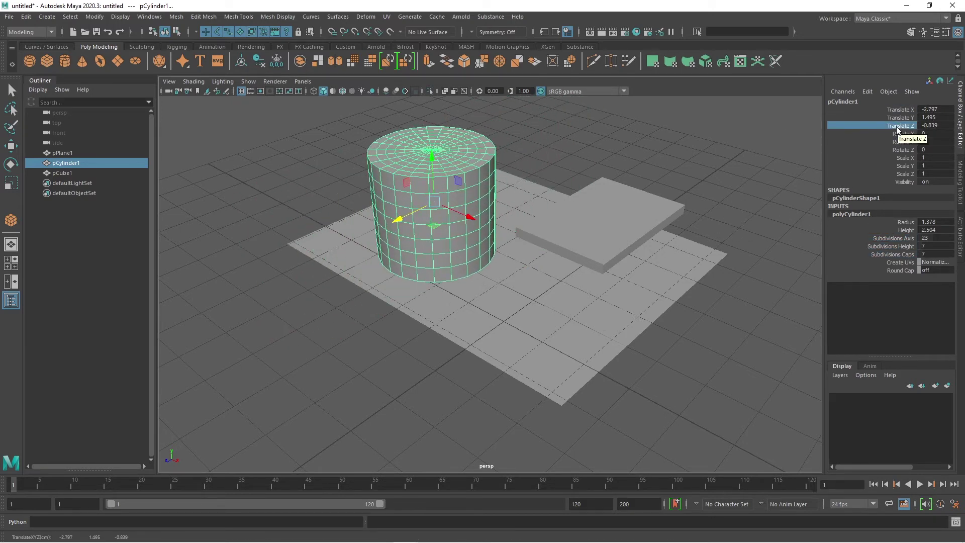
pyautogui.moveTo(746, 167); pyautogui.dragTo(782, 186, button='middle')
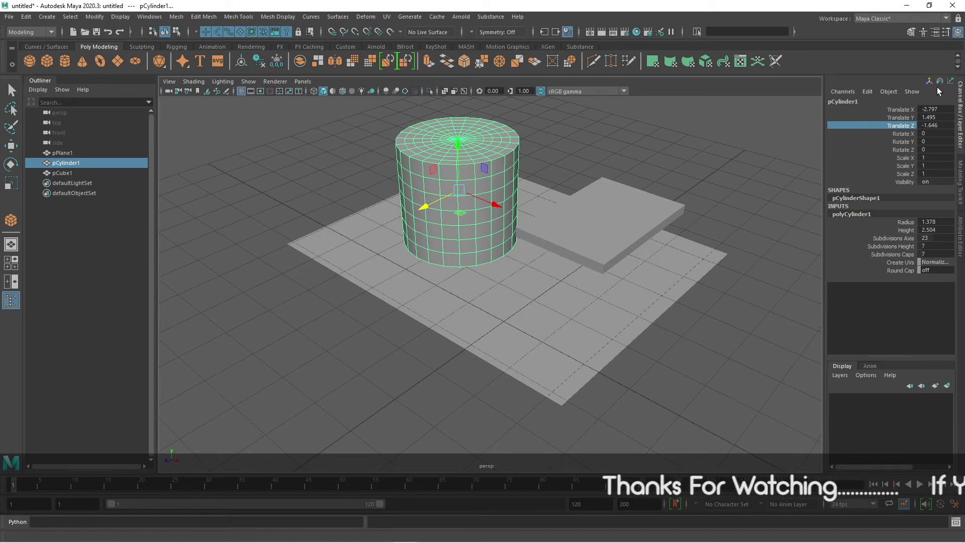
pyautogui.moveTo(690, 191); pyautogui.dragTo(704, 217, button='middle')
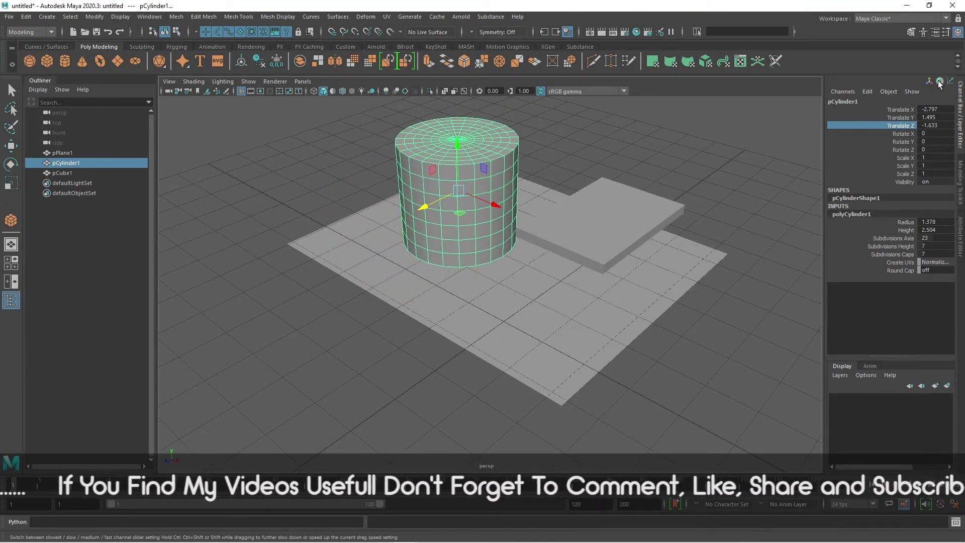
pyautogui.moveTo(720, 173); pyautogui.dragTo(809, 186, button='middle')
pyautogui.moveTo(830, 147); pyautogui.dragTo(848, 161, button='middle')
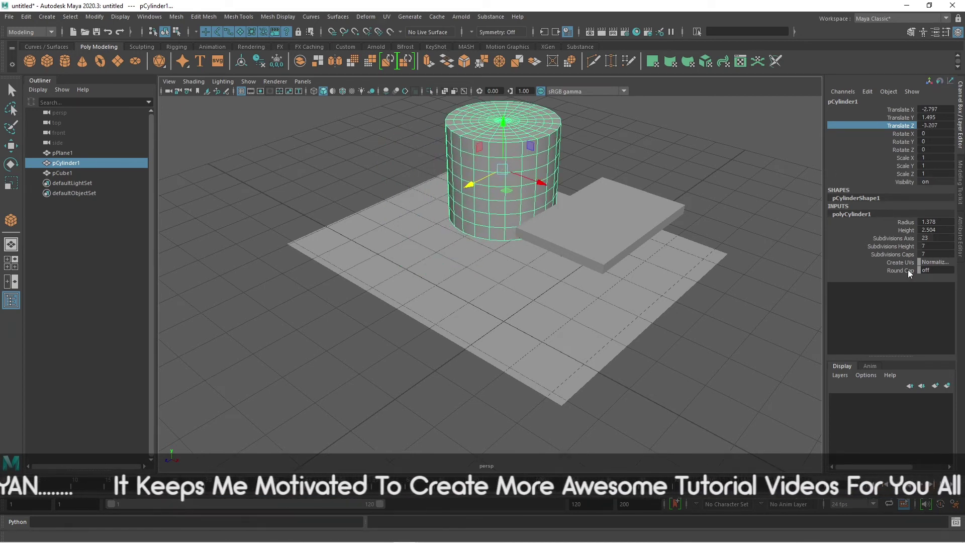
# Step: Change the virtual slider's speed setting and adjust the cylinder's radius interactively to about 0.84
pyautogui.click(906, 222)
pyautogui.moveTo(746, 209); pyautogui.dragTo(800, 246, button='middle')
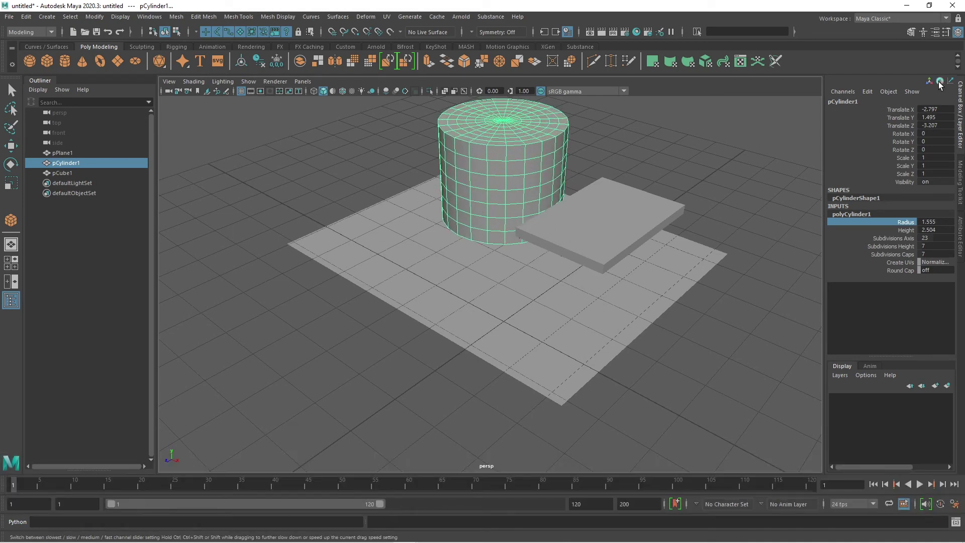
pyautogui.click(940, 83)
pyautogui.moveTo(543, 254); pyautogui.dragTo(461, 244, button='middle')
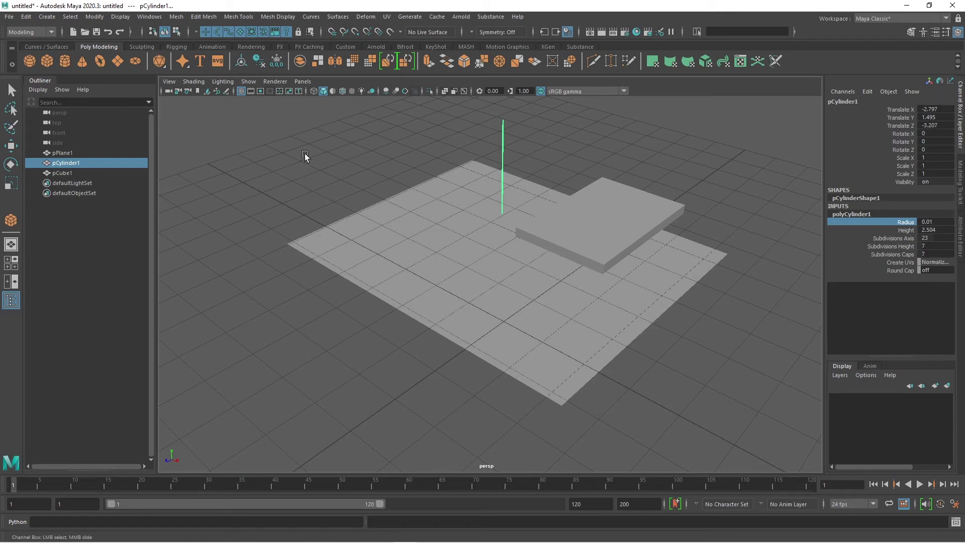
pyautogui.moveTo(746, 259); pyautogui.dragTo(787, 261, button='middle')
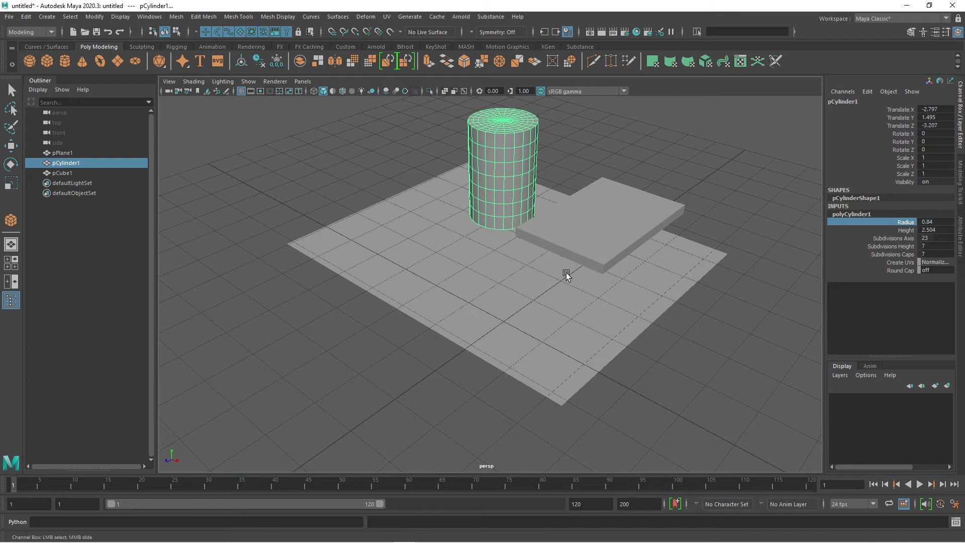
# Step: Move the flattened cube above the cylinder, to about X -1.954, Y 3.342 and Z -2.195
pyautogui.click(598, 240)
pyautogui.press('w')
pyautogui.moveTo(655, 240); pyautogui.dragTo(518, 214)
pyautogui.moveTo(464, 196); pyautogui.dragTo(452, 202)
pyautogui.moveTo(482, 136); pyautogui.dragTo(481, 78)
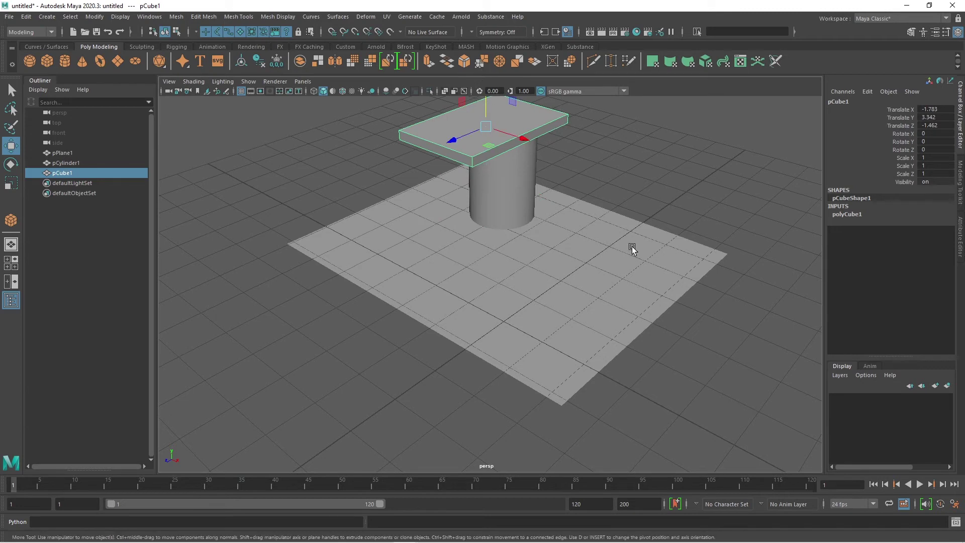
pyautogui.moveTo(453, 136); pyautogui.dragTo(480, 133)
pyautogui.moveTo(572, 133); pyautogui.dragTo(541, 125)
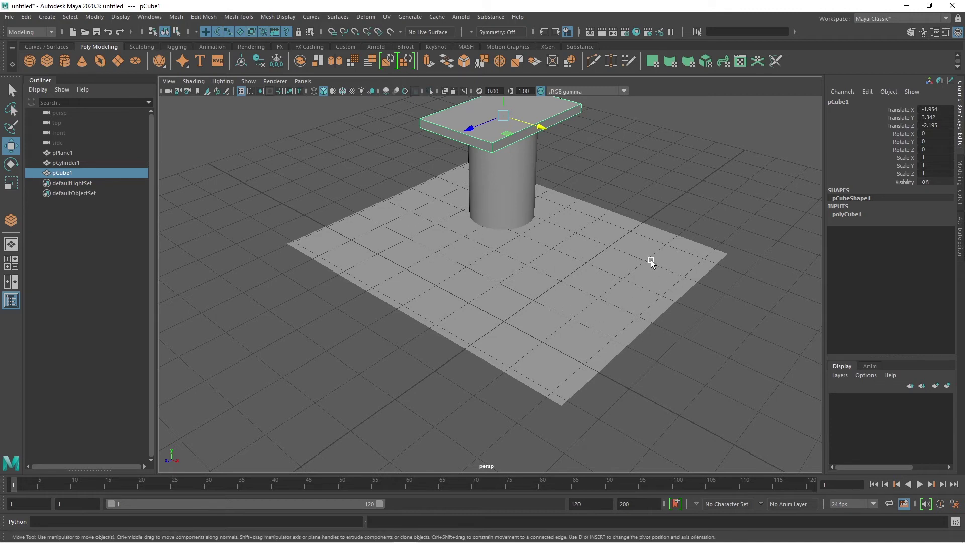
# Step: Switch to the four-view layout and select the cube and the cylinder in turn to compare them across the views
pyautogui.keyDown('alt'); pyautogui.moveTo(650, 262); pyautogui.dragTo(664, 314, button='middle'); pyautogui.keyUp('alt')
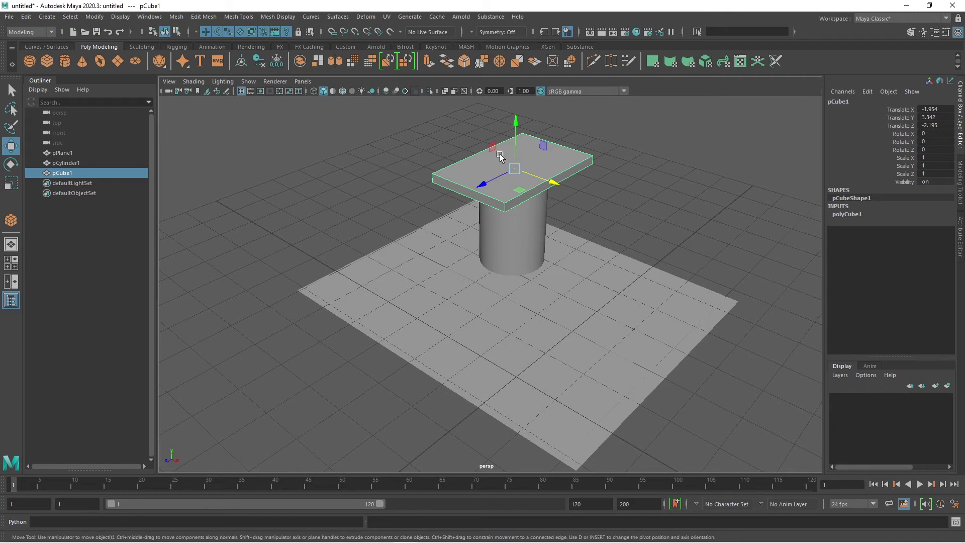
pyautogui.press('space')
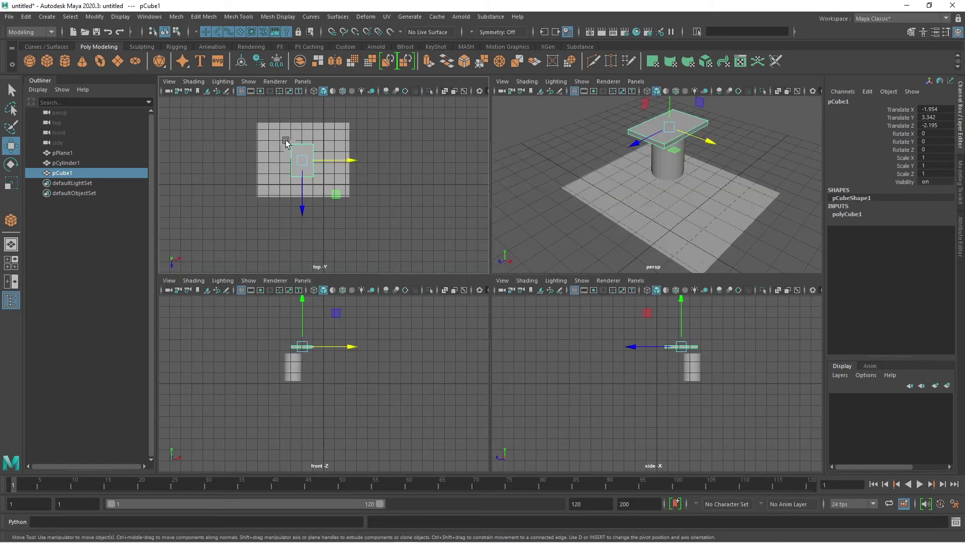
pyautogui.click(751, 136)
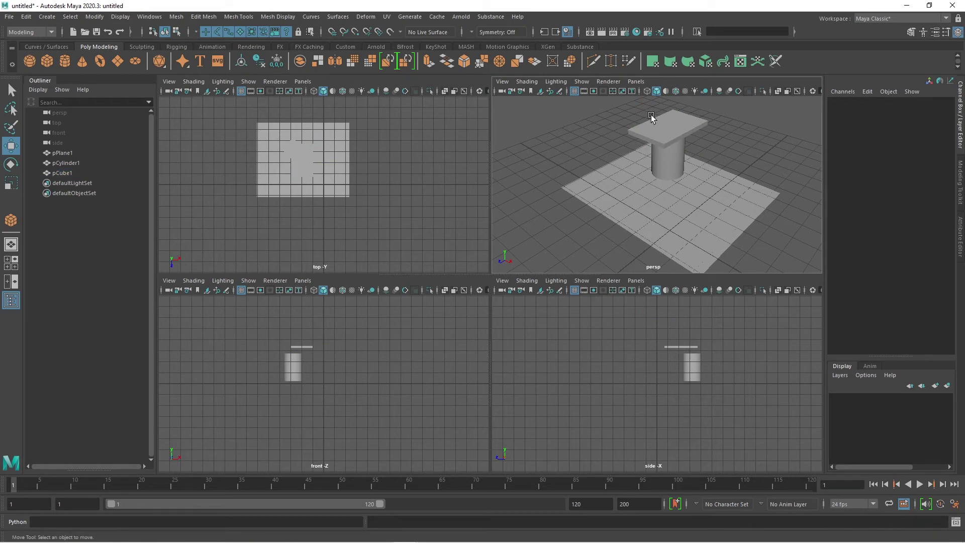
pyautogui.keyDown('alt'); pyautogui.moveTo(709, 216); pyautogui.dragTo(711, 200); pyautogui.keyUp('alt')
pyautogui.click(657, 165)
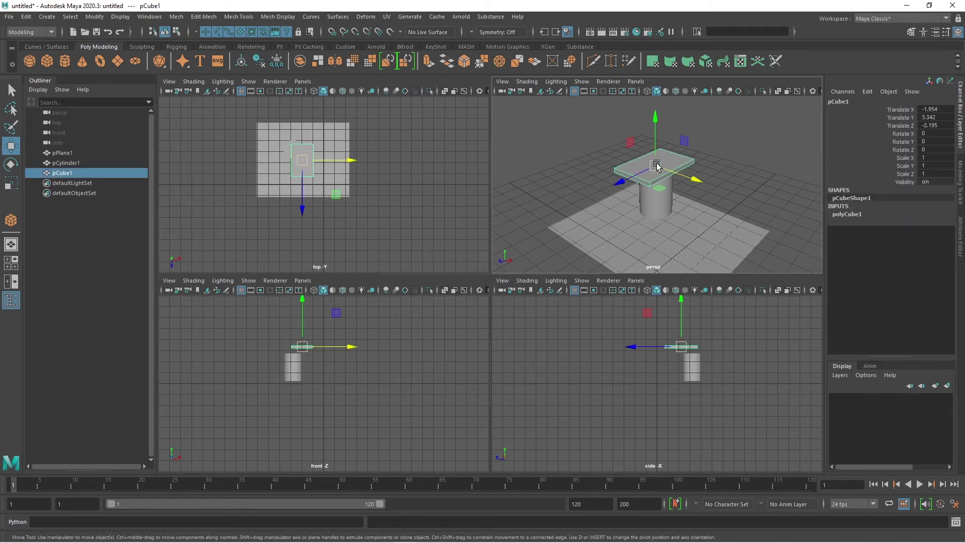
pyautogui.click(659, 210)
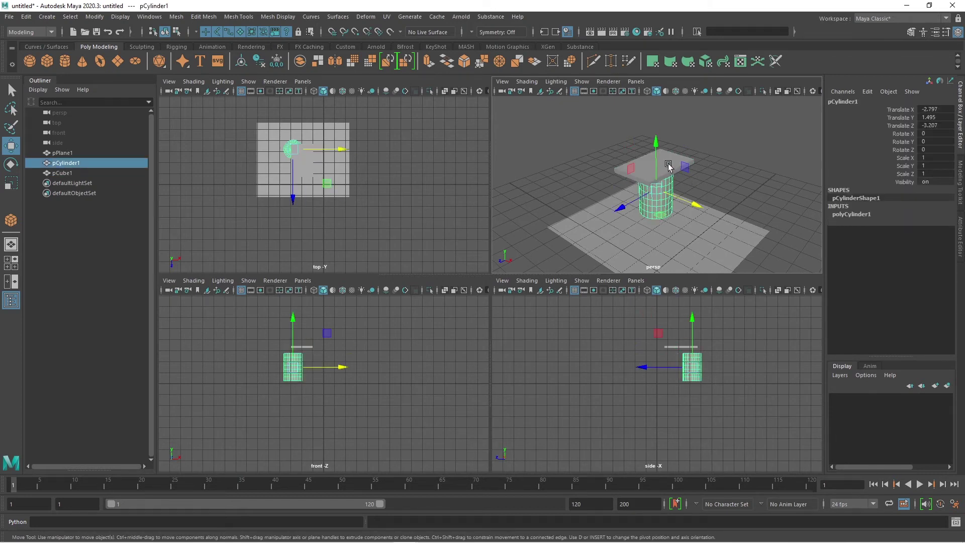
pyautogui.click(743, 180)
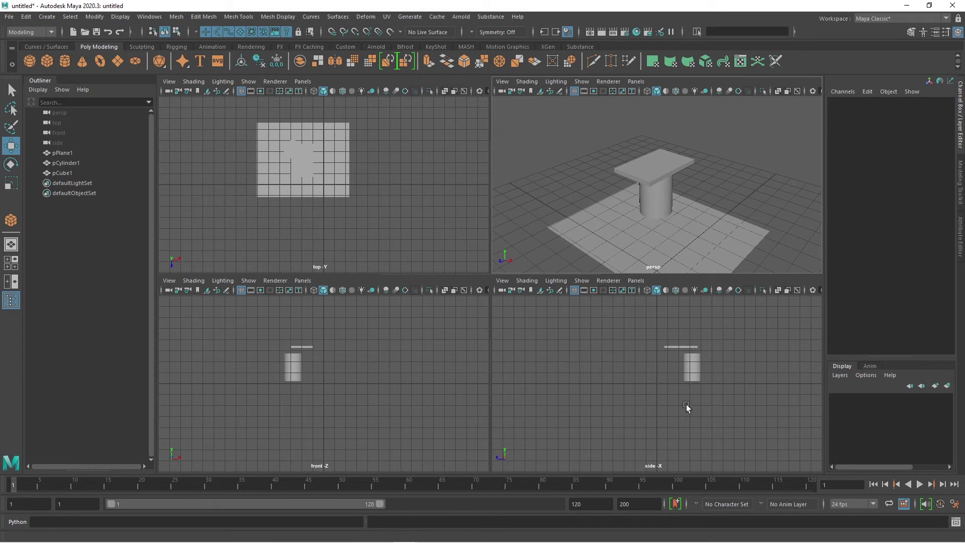
# Step: Enlarge the objects in the side, front and top views, select all three objects together, and clear the selection
pyautogui.scroll(6, 710, 338)
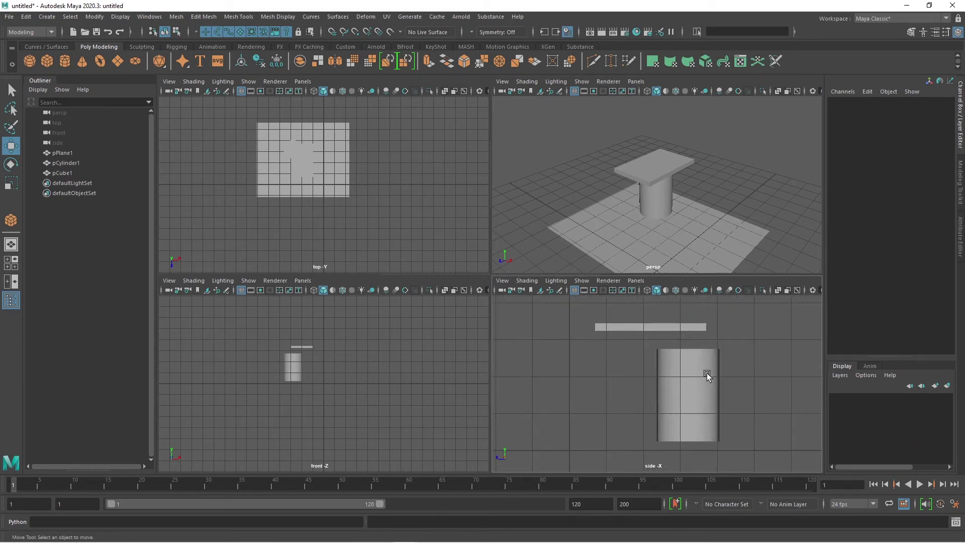
pyautogui.scroll(5, 304, 387)
pyautogui.keyDown('alt'); pyautogui.moveTo(296, 351); pyautogui.dragTo(405, 396, button='middle'); pyautogui.keyUp('alt')
pyautogui.scroll(1, 373, 422)
pyautogui.scroll(3, 367, 192)
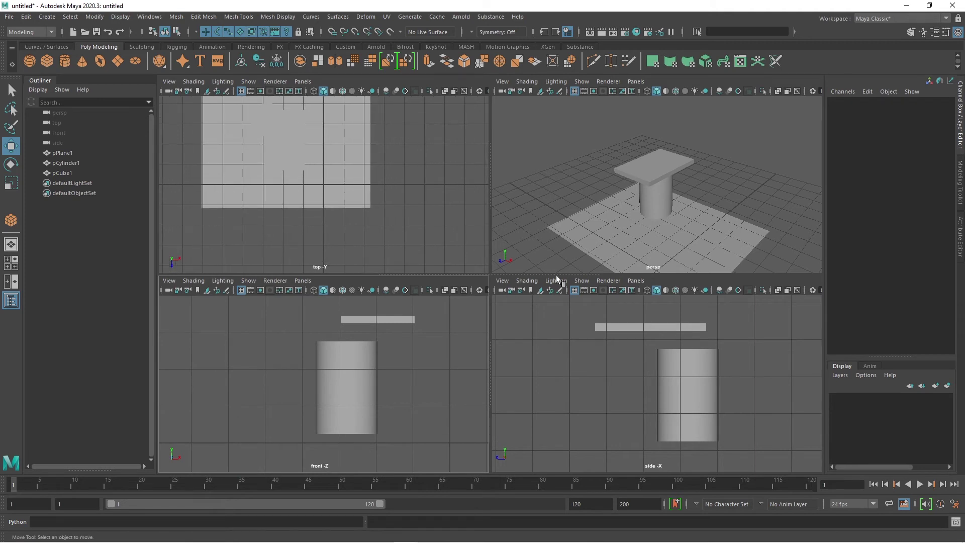
pyautogui.click(764, 182)
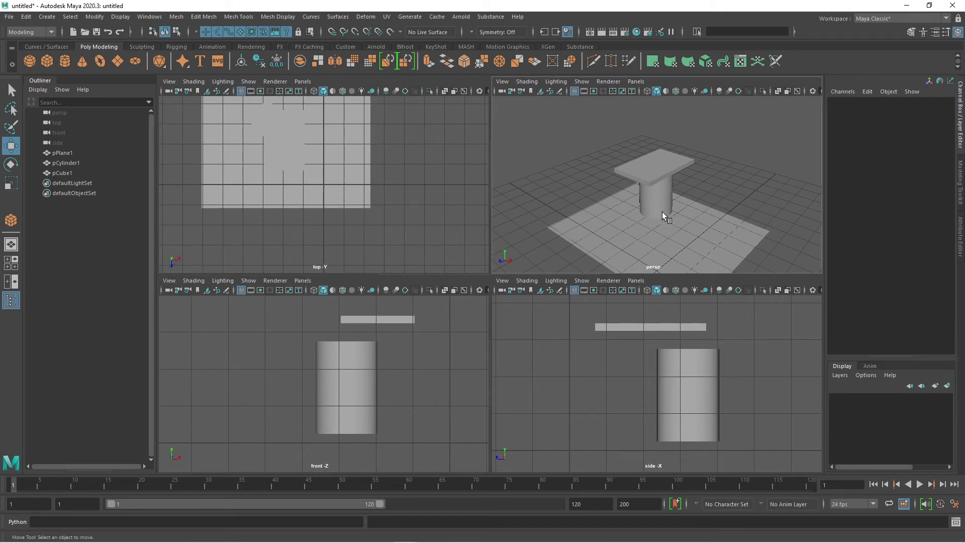
pyautogui.moveTo(619, 122); pyautogui.dragTo(660, 229)
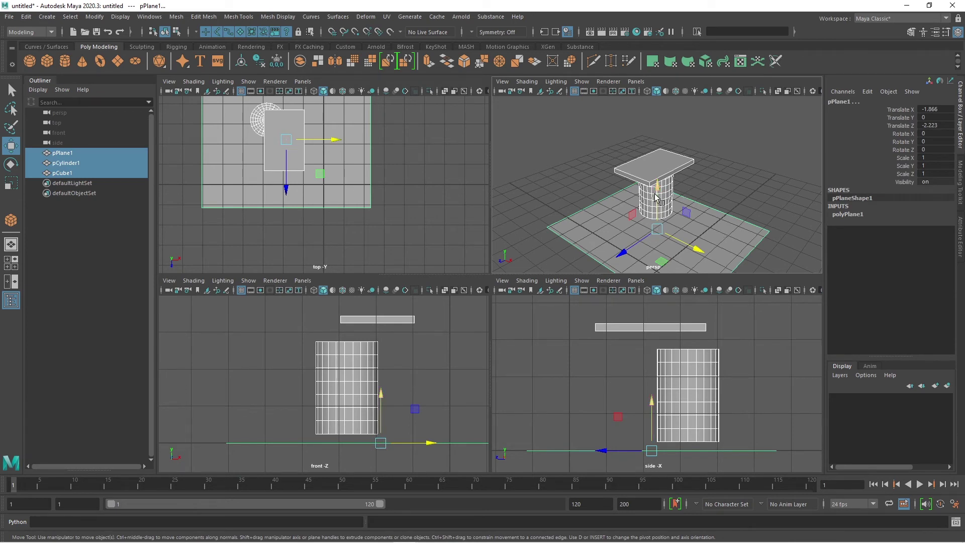
pyautogui.click(778, 200)
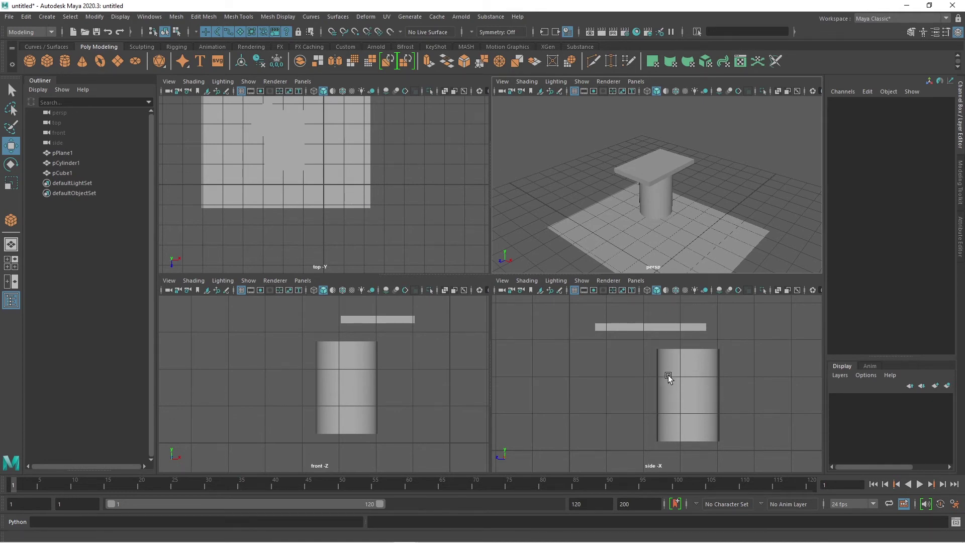
# Step: Lower the cylinder onto the plane at about Y 1.264 and centre the flattened cube on its top at about X -2.811, Y 2.566, Z -3.053
pyautogui.click(686, 367)
pyautogui.moveTo(688, 344); pyautogui.dragTo(689, 355)
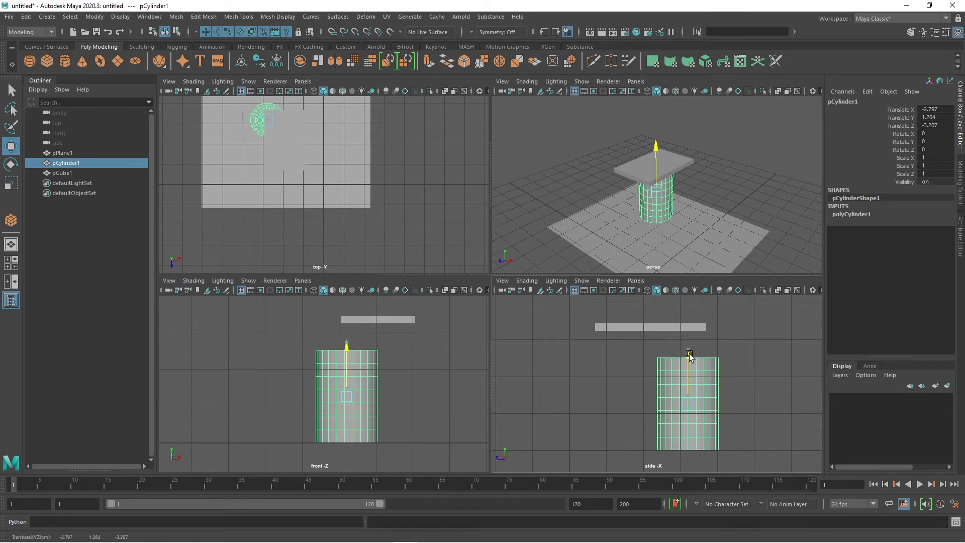
pyautogui.click(381, 322)
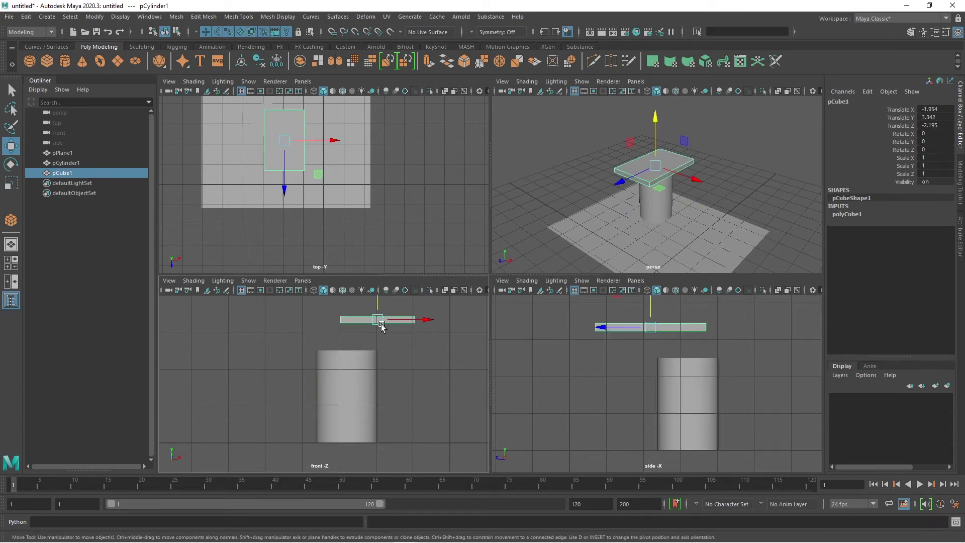
pyautogui.moveTo(427, 319); pyautogui.dragTo(392, 319)
pyautogui.moveTo(344, 300); pyautogui.dragTo(343, 330)
pyautogui.moveTo(393, 355); pyautogui.dragTo(395, 354)
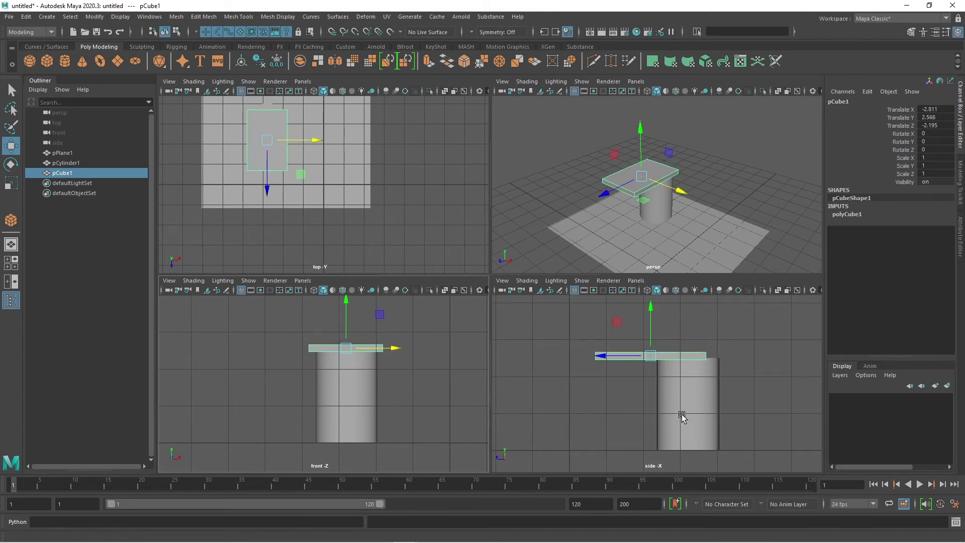
pyautogui.moveTo(602, 356); pyautogui.dragTo(629, 355)
pyautogui.click(758, 161)
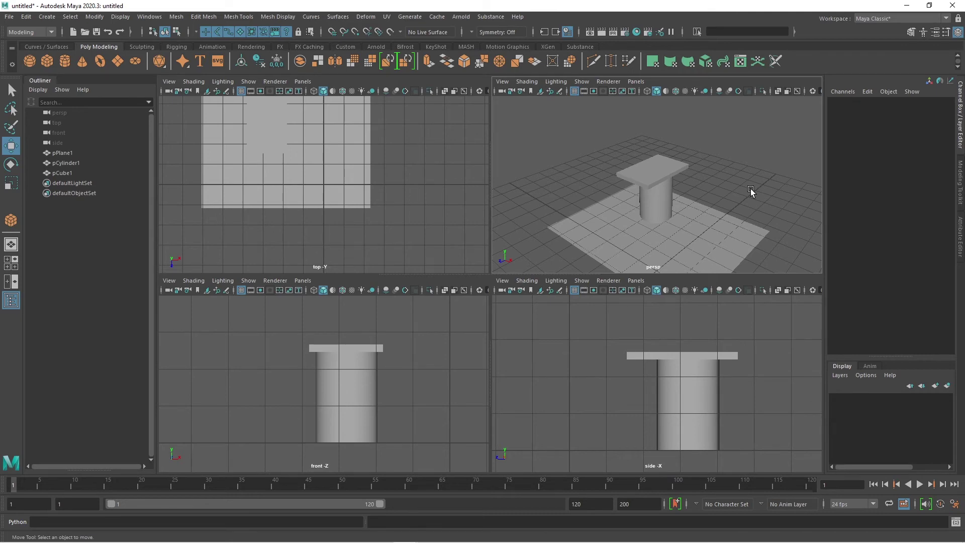
# Step: Return to the single perspective view and examine the assembled objects from around
pyautogui.press('space')
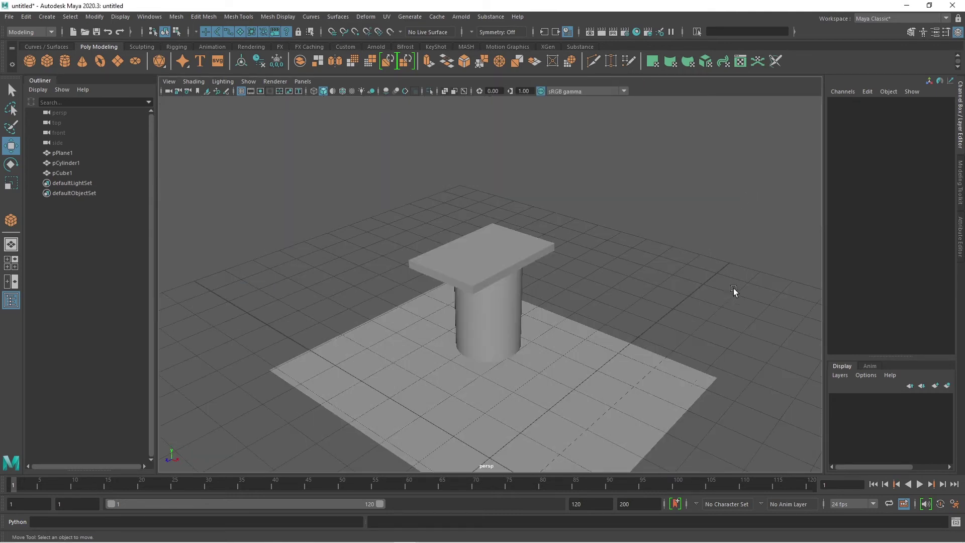
pyautogui.keyDown('alt'); pyautogui.moveTo(754, 329); pyautogui.dragTo(219, 327); pyautogui.keyUp('alt')
pyautogui.scroll(-5, 517, 278)
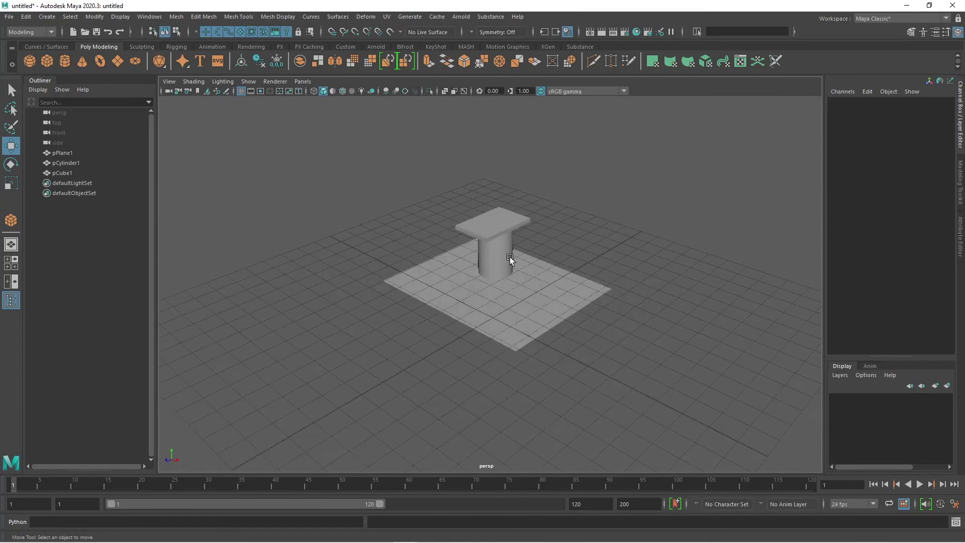
# Step: Frame the flattened cube in the perspective view, inspect it from a low angle, and select the plane
pyautogui.click(487, 216)
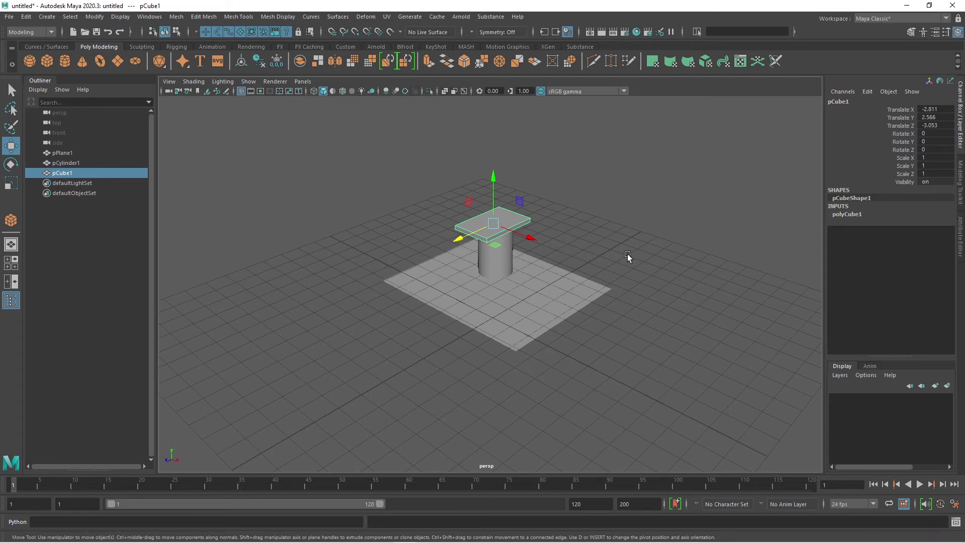
pyautogui.press('f')
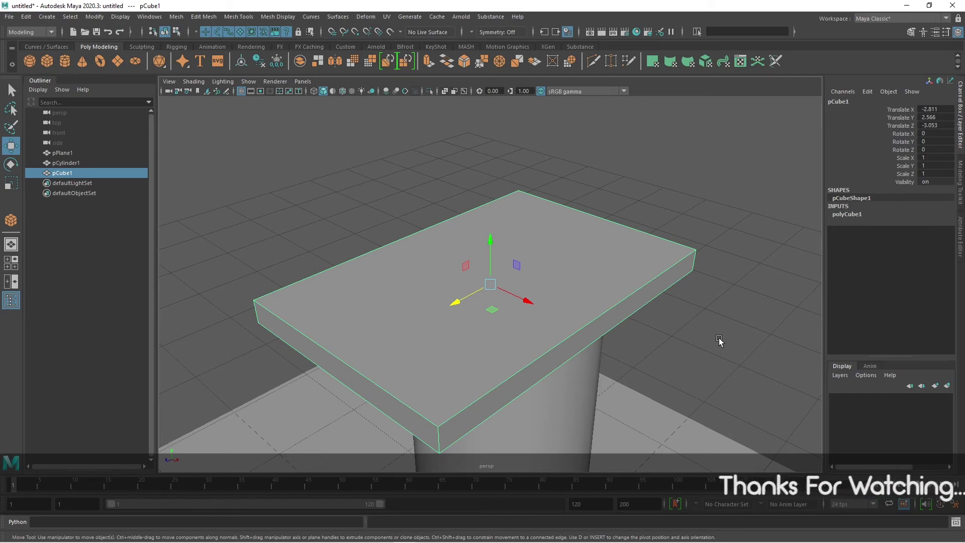
pyautogui.keyDown('alt'); pyautogui.moveTo(748, 330); pyautogui.dragTo(545, 371); pyautogui.keyUp('alt')
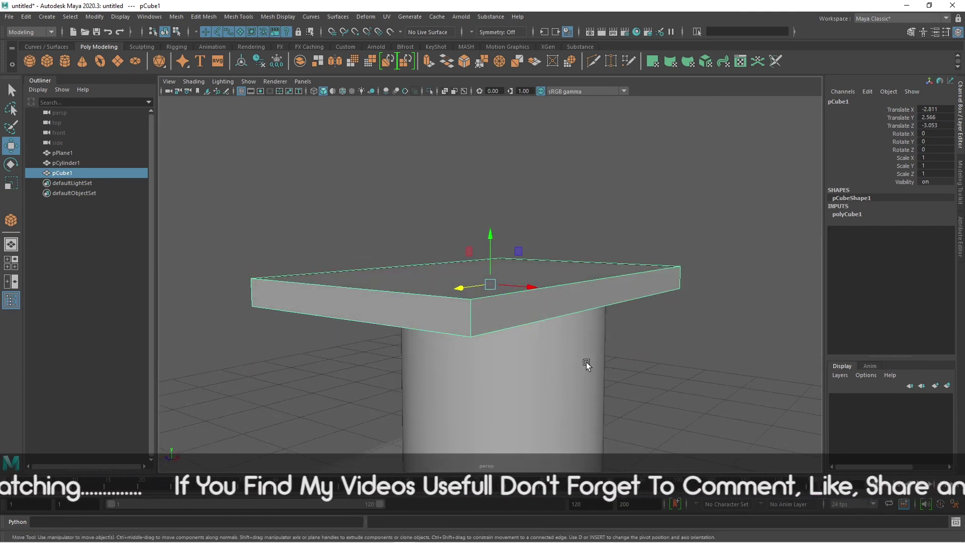
pyautogui.scroll(-8, 608, 355)
pyautogui.keyDown('alt'); pyautogui.moveTo(661, 362); pyautogui.dragTo(737, 358); pyautogui.keyUp('alt')
pyautogui.click(643, 367)
pyautogui.click(516, 324)
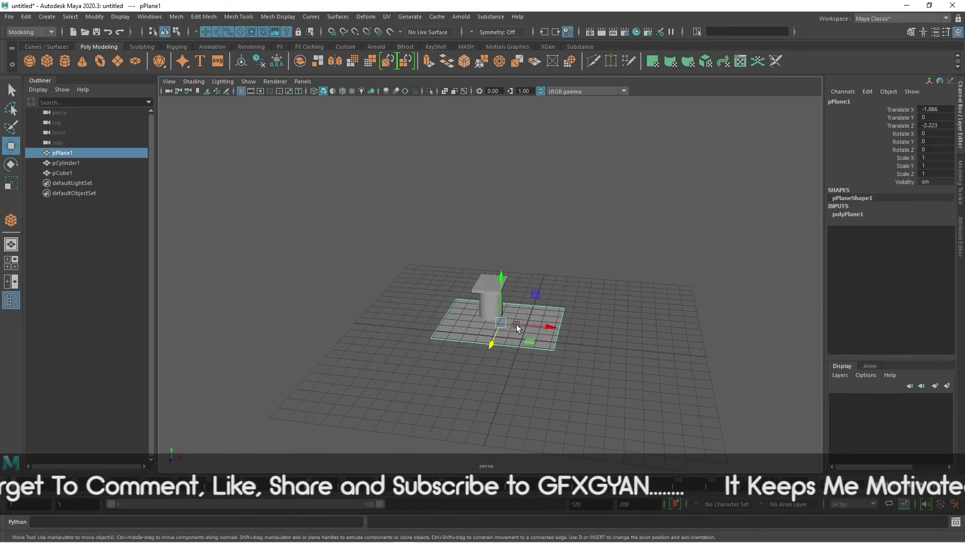
# Step: Select the cylinder, frame it in the perspective view and inspect it from low and raised angles
pyautogui.click(487, 302)
pyautogui.press('f')
pyautogui.keyDown('alt'); pyautogui.moveTo(643, 336); pyautogui.dragTo(696, 364); pyautogui.keyUp('alt')
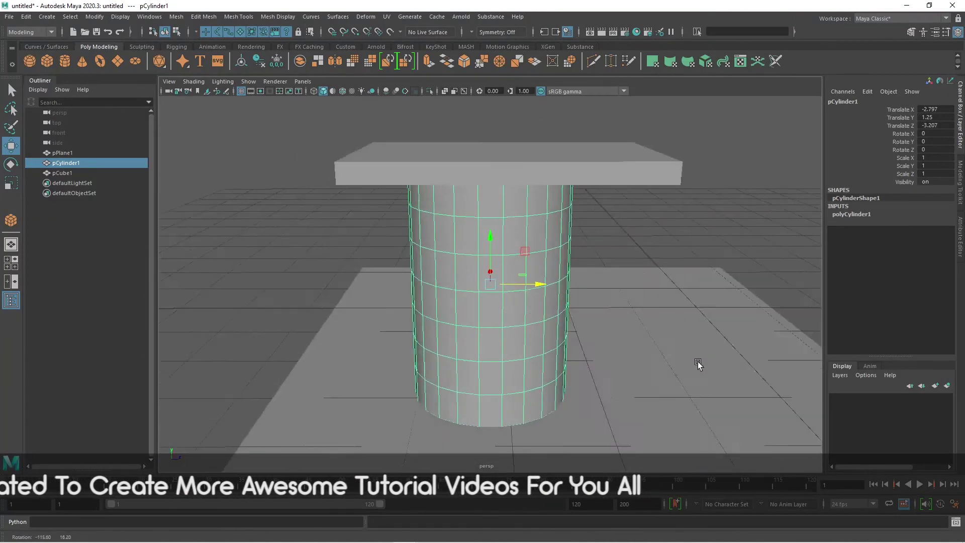
pyautogui.scroll(-8, 643, 348)
pyautogui.keyDown('alt'); pyautogui.moveTo(646, 342); pyautogui.dragTo(670, 368); pyautogui.keyUp('alt')
pyautogui.scroll(5, 644, 379)
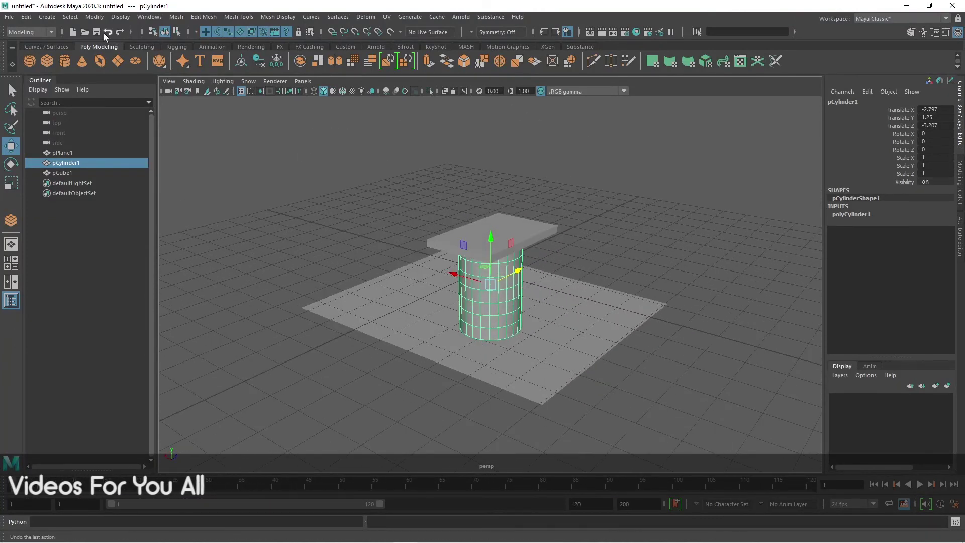
pyautogui.click(48, 17)
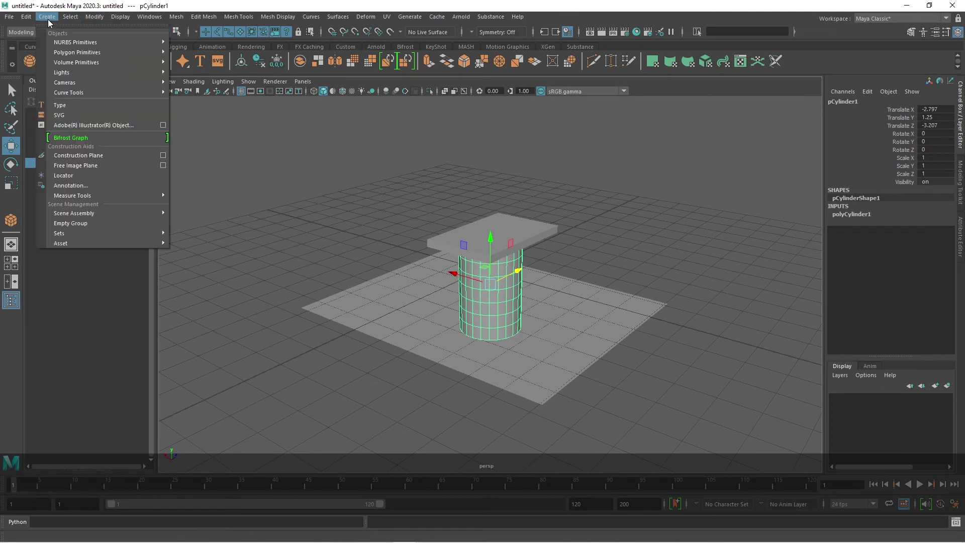
pyautogui.moveTo(81, 43)
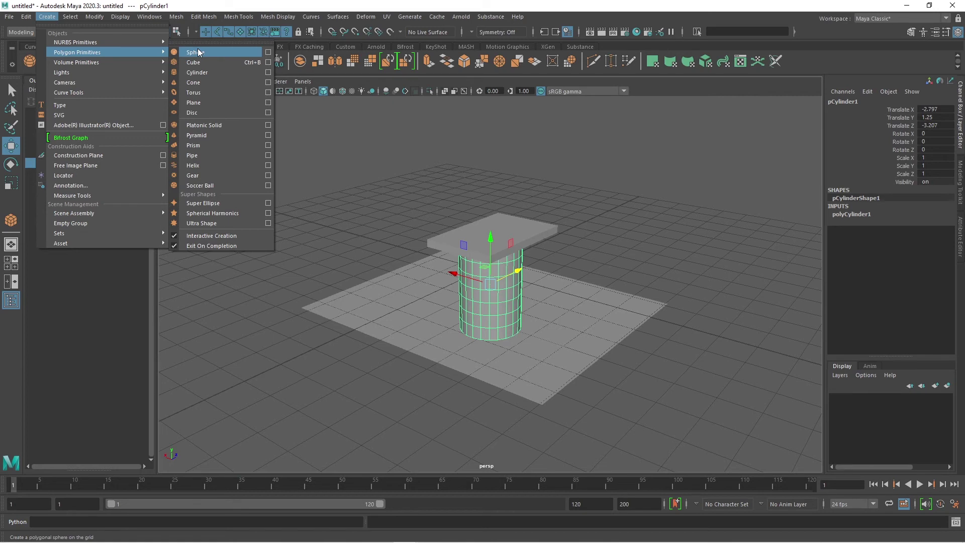
pyautogui.click(292, 2)
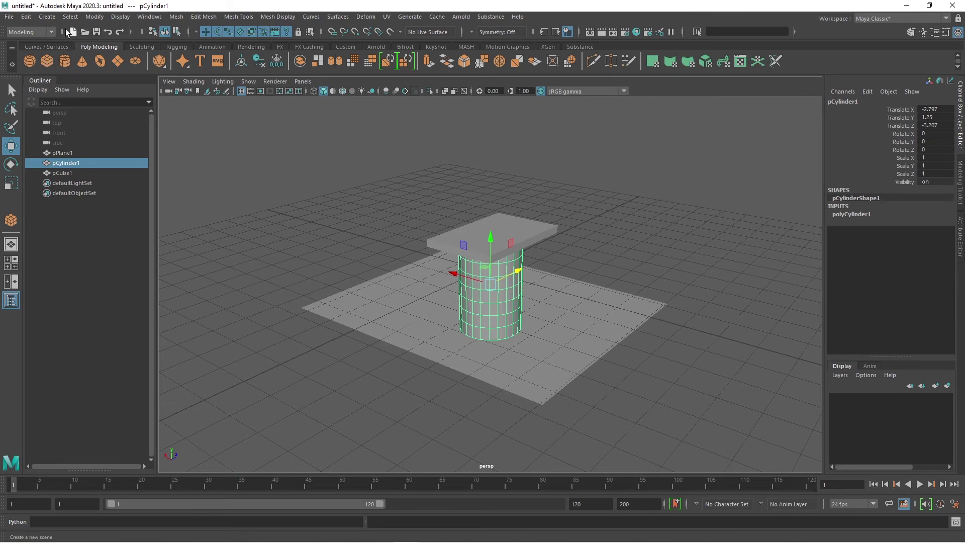
# Step: Draw a large cube interactively beside the plane, about 4.888 wide, 3.136 deep and 2.808 high
pyautogui.click(47, 17)
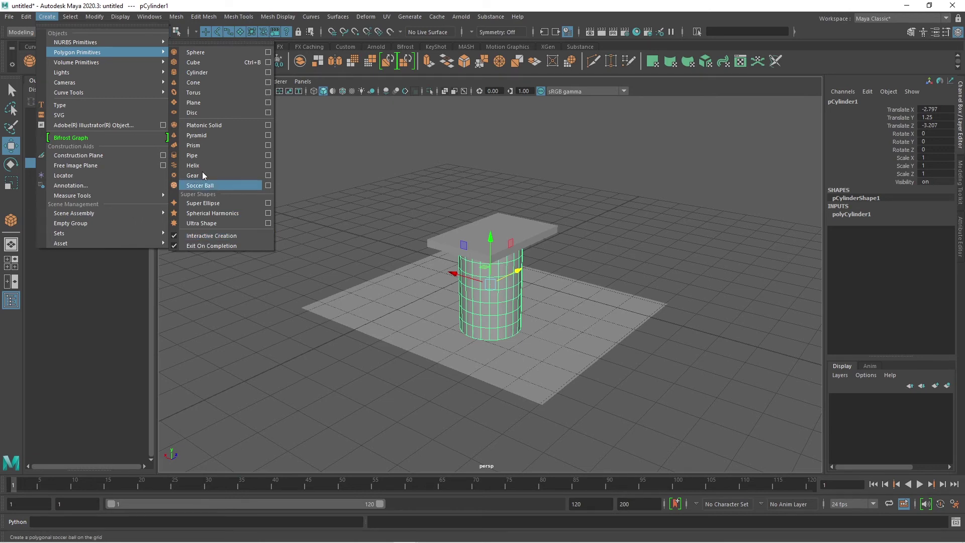
pyautogui.click(193, 62)
pyautogui.moveTo(196, 275); pyautogui.dragTo(342, 304)
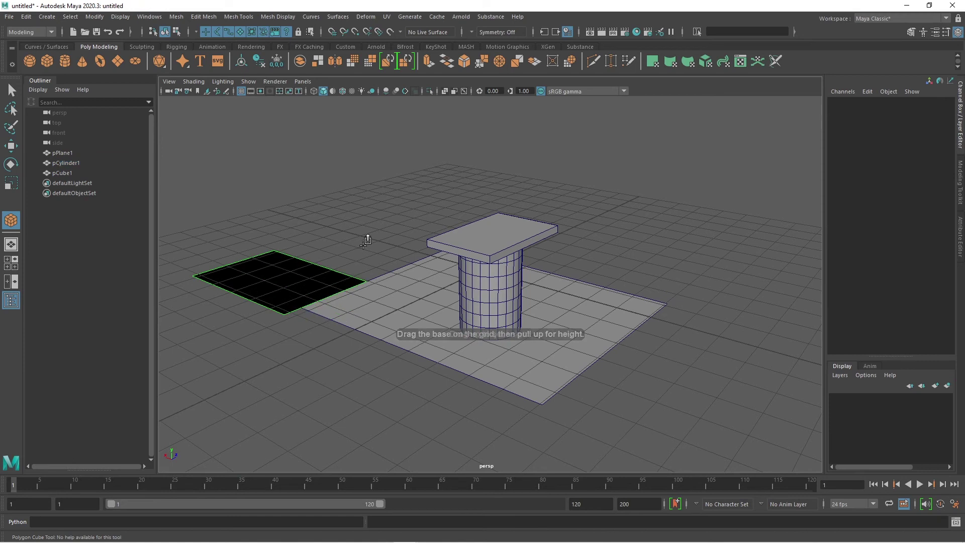
pyautogui.moveTo(366, 244); pyautogui.dragTo(299, 151)
# Step: Turn off Interactive Creation for polygon primitives
pyautogui.click(70, 16)
pyautogui.moveTo(46, 17)
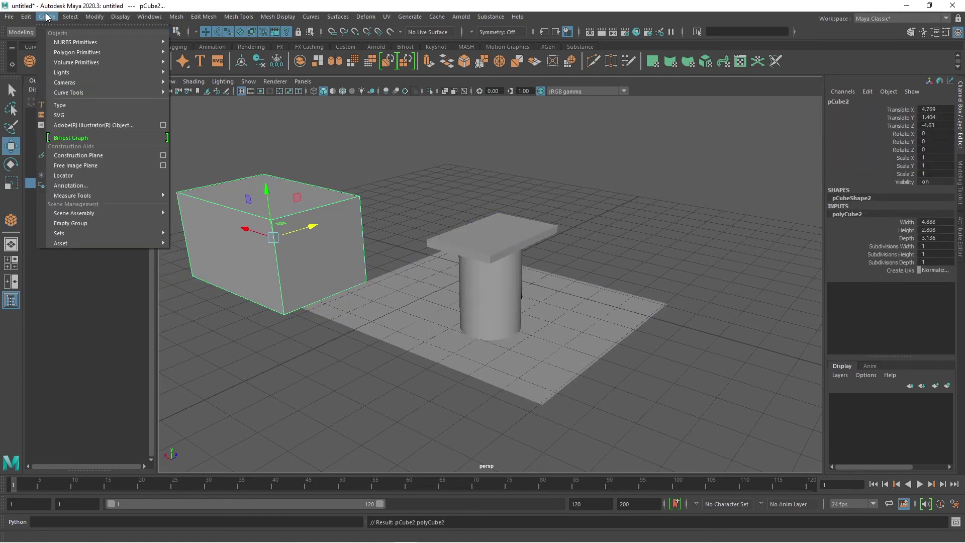
pyautogui.click(200, 235)
# Step: Create two default-size cubes, moving the first to about Z 10.956 and the second to about X -7.541
pyautogui.click(46, 17)
pyautogui.click(197, 64)
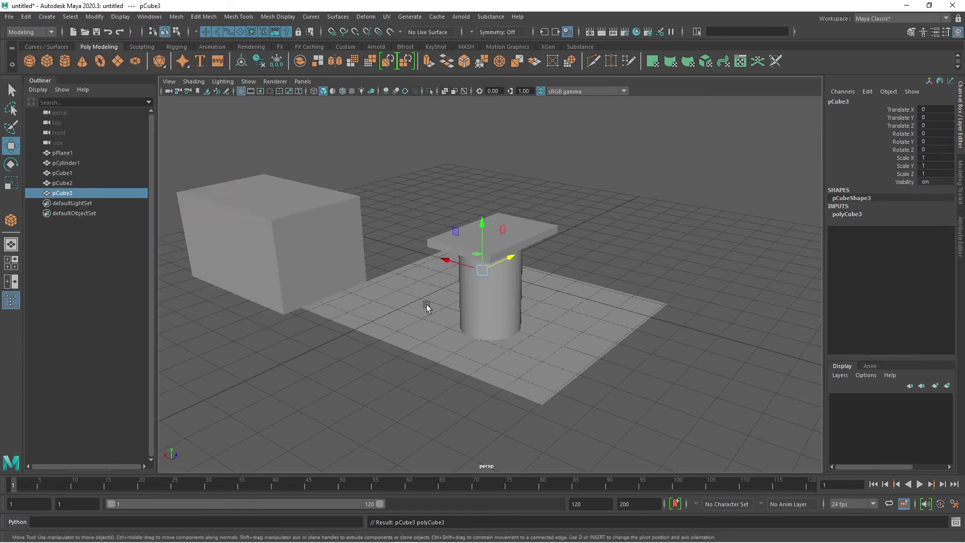
pyautogui.moveTo(503, 256); pyautogui.dragTo(642, 209)
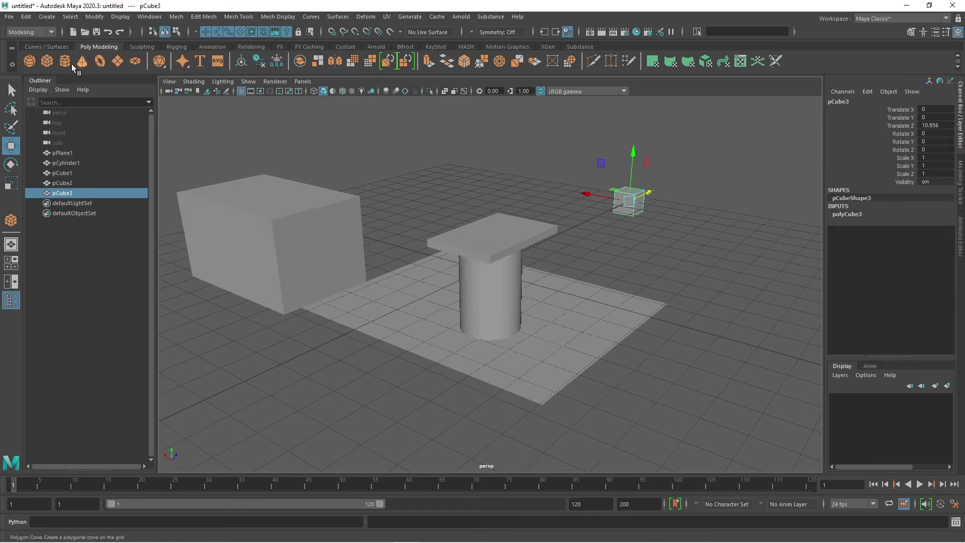
pyautogui.click(47, 62)
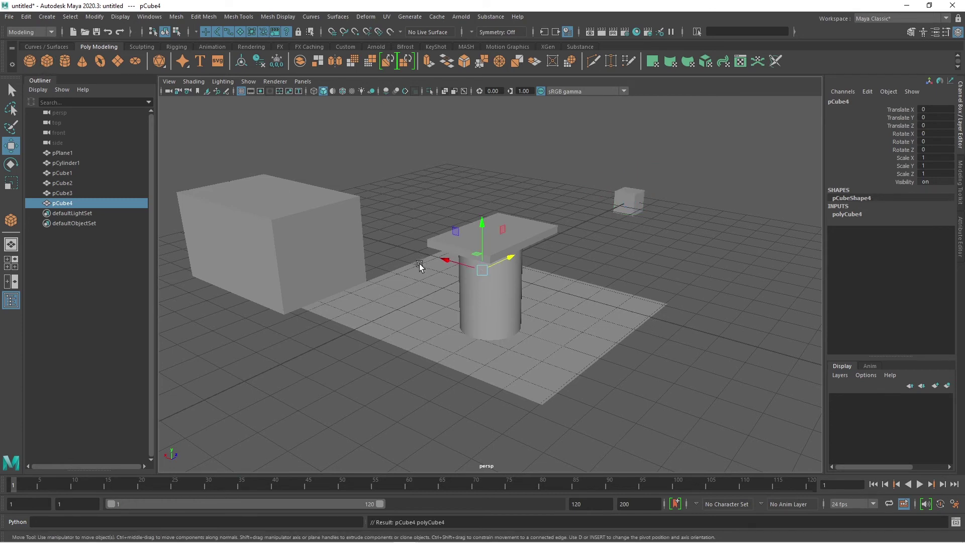
pyautogui.moveTo(447, 261); pyautogui.dragTo(646, 318)
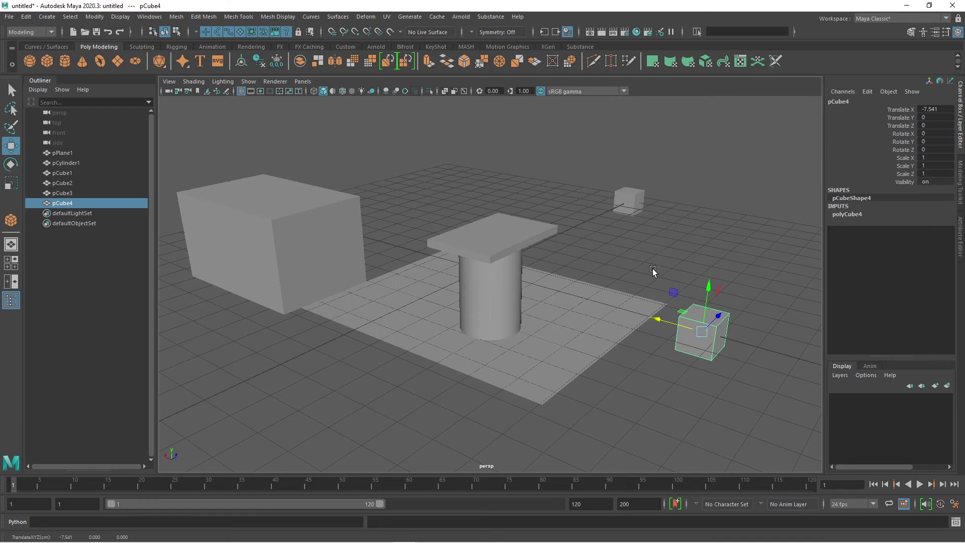
# Step: With nothing selected, create another default-size cube and move it to about X -6.539, Z 4.891
pyautogui.click(679, 249)
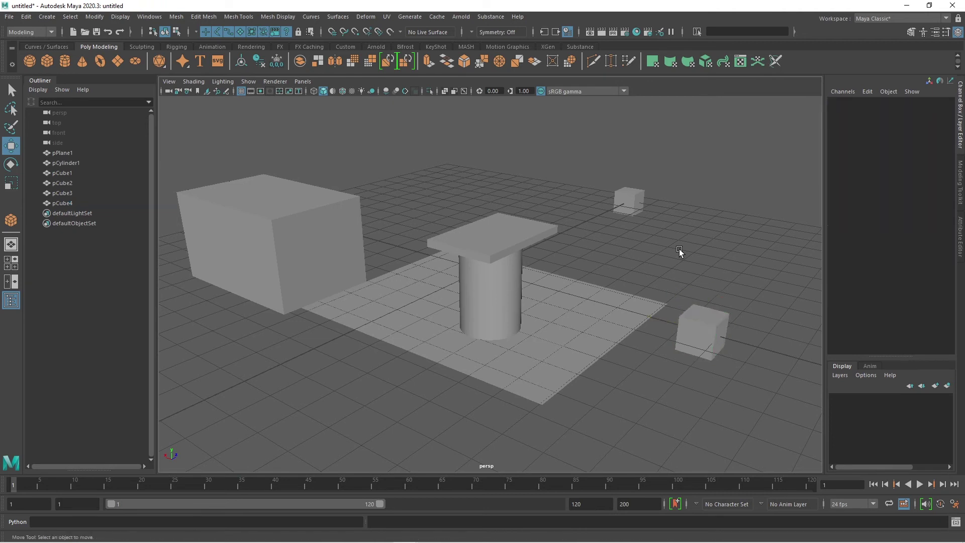
pyautogui.keyDown('shift'); pyautogui.moveTo(679, 249); pyautogui.dragTo(682, 276, button='right'); pyautogui.keyUp('shift')
pyautogui.moveTo(461, 267); pyautogui.dragTo(749, 259)
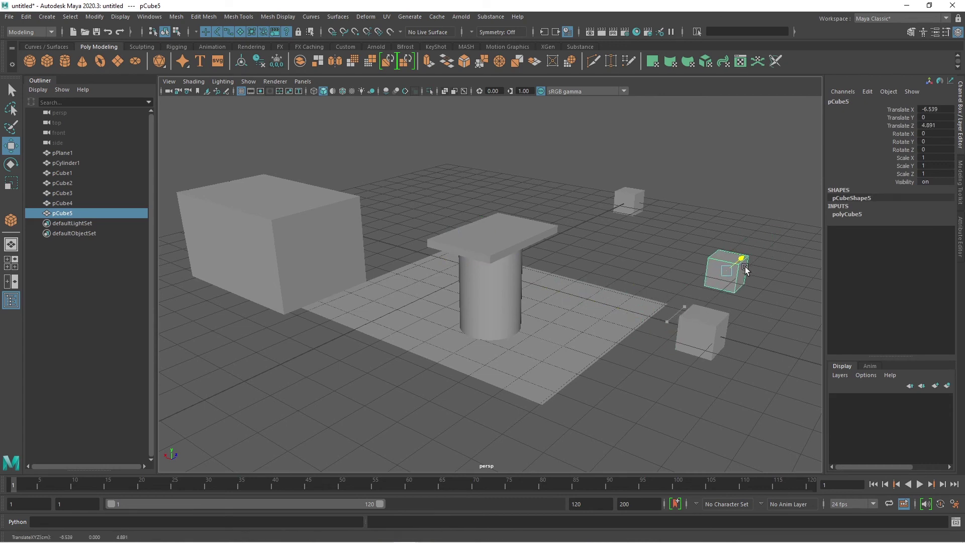
# Step: Compare the polygon marking menu commands offered with the newest cube selected and with nothing selected
pyautogui.keyDown('shift'); pyautogui.rightClick(694, 189); pyautogui.keyUp('shift')
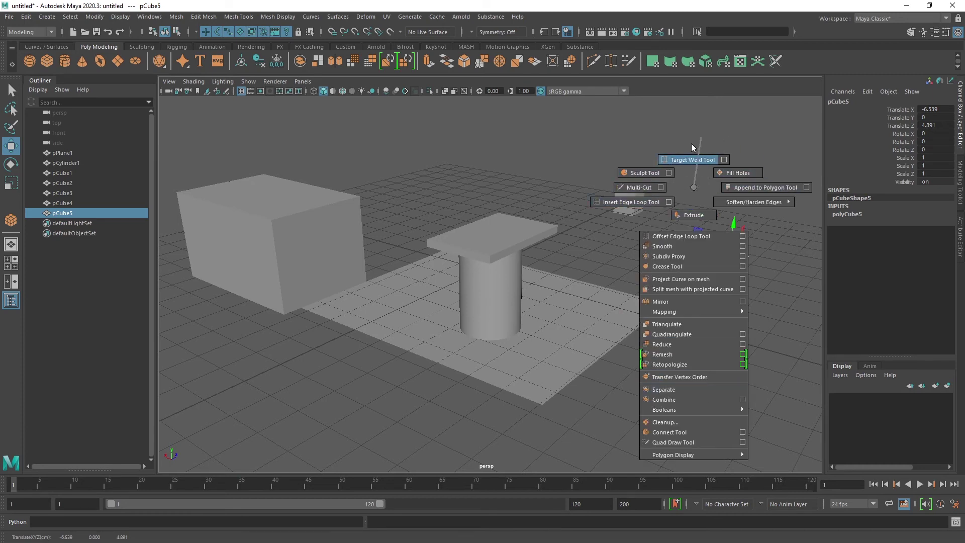
pyautogui.keyDown('shift'); pyautogui.moveTo(697, 186); pyautogui.dragTo(695, 188, button='right'); pyautogui.keyUp('shift')
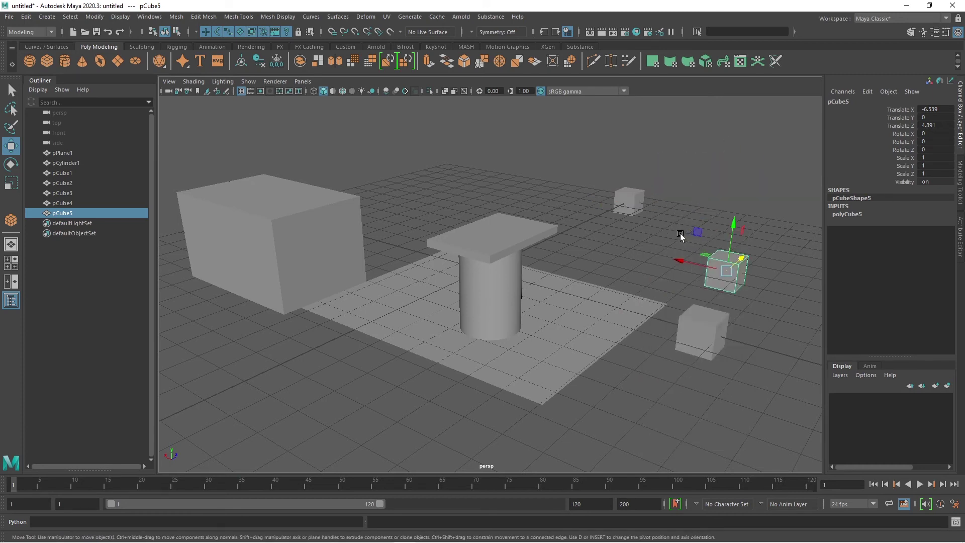
pyautogui.click(663, 233)
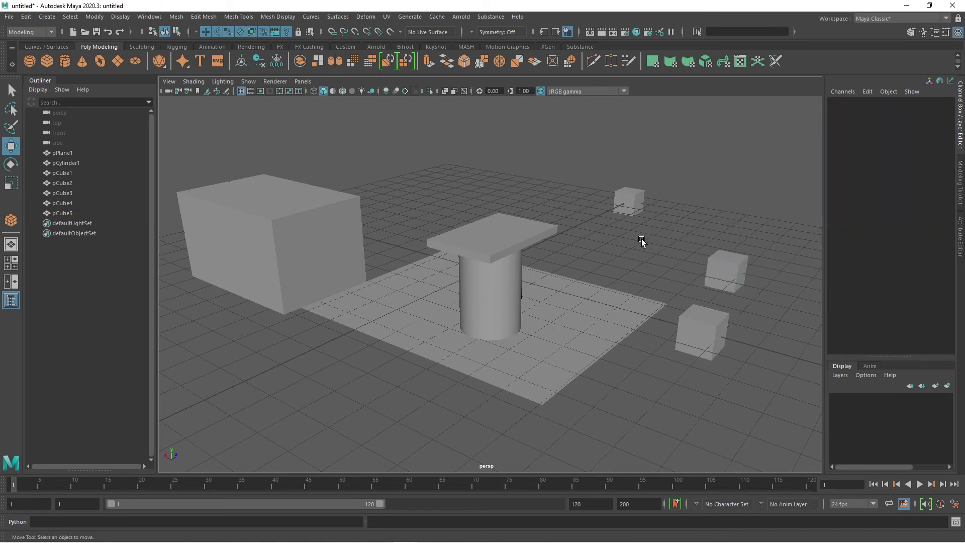
pyautogui.moveTo(644, 237)
pyautogui.keyDown('shift'); pyautogui.mouseDown(button='right')
pyautogui.moveTo(649, 248)
pyautogui.moveTo(644, 237)
pyautogui.mouseUp(button='right'); pyautogui.keyUp('shift')
# Step: Move the newest cube to about X -5.636 and rotate it to about X 2.243, Y 2.713, Z 1.22
pyautogui.click(714, 272)
pyautogui.moveTo(710, 272); pyautogui.dragTo(706, 247)
pyautogui.press('e')
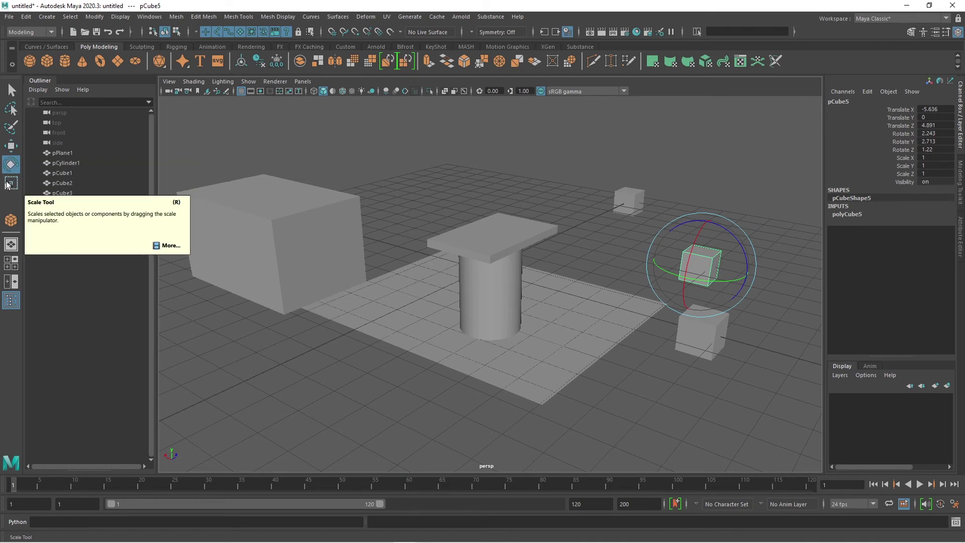
# Step: Frame the rotated cube with the Move tool active and move it to about X -5.325, Y 0.625, Z 5.736
pyautogui.press('w')
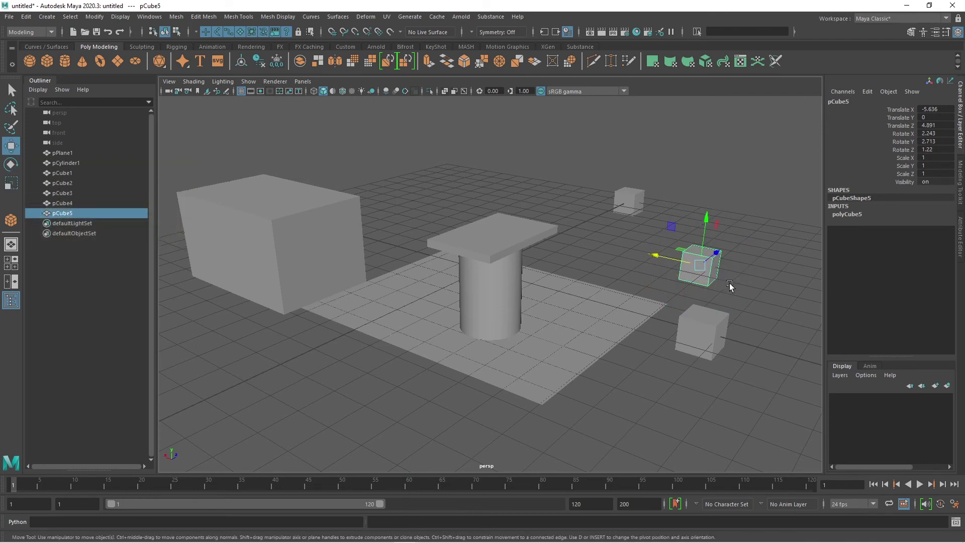
pyautogui.keyDown('alt'); pyautogui.moveTo(753, 300); pyautogui.dragTo(583, 341); pyautogui.keyUp('alt')
pyautogui.press('f')
pyautogui.scroll(-5, 572, 326)
pyautogui.scroll(4, 572, 328)
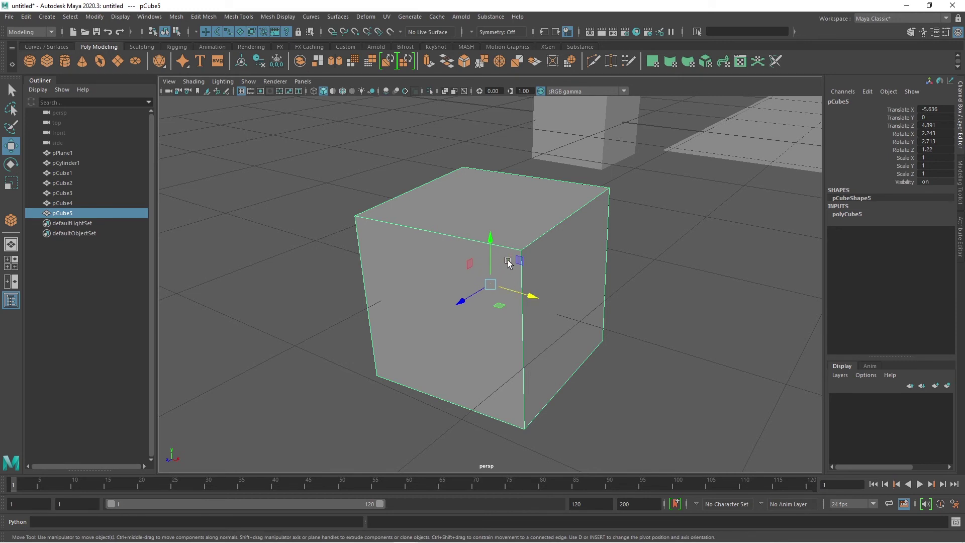
pyautogui.moveTo(471, 270); pyautogui.dragTo(406, 230)
# Step: Scale the rotated cube in its XZ plane, first very thin and finally to about 0.941 in X and Z
pyautogui.moveTo(566, 262); pyautogui.dragTo(364, 271)
pyautogui.click(11, 183)
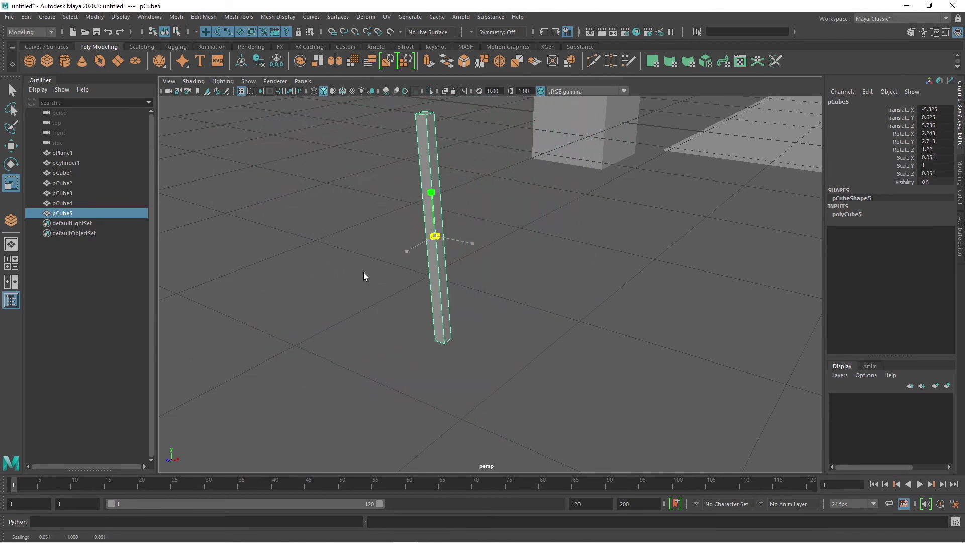
pyautogui.moveTo(364, 272)
pyautogui.mouseDown()
pyautogui.moveTo(403, 275)
pyautogui.moveTo(348, 279)
pyautogui.mouseUp()
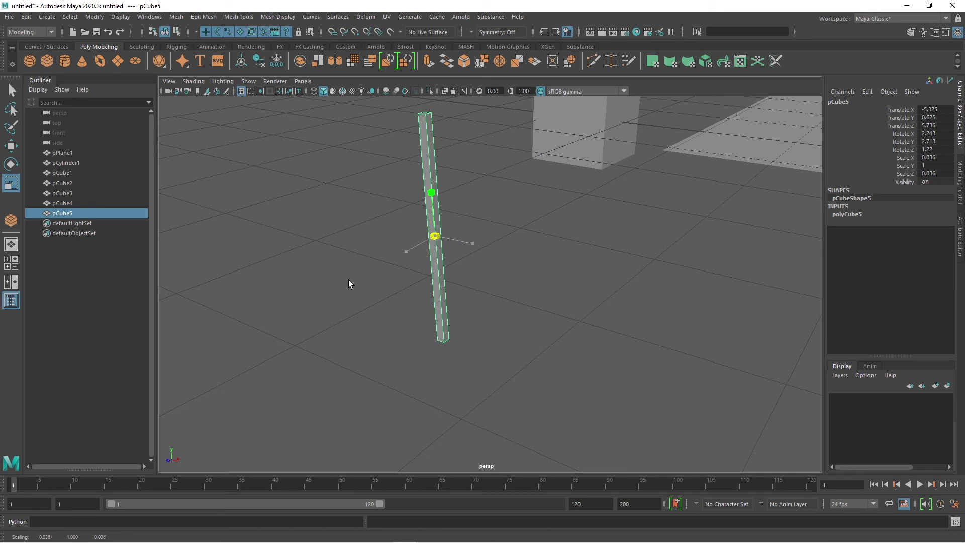
pyautogui.moveTo(348, 280); pyautogui.dragTo(383, 283)
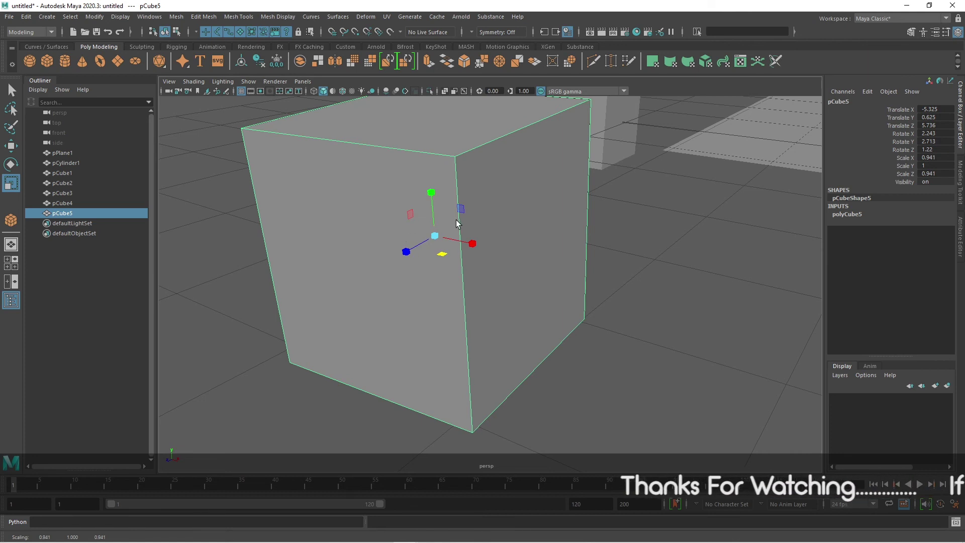
# Step: Compare the scale manipulator's on-screen size with the cube's size at near and far view distances
pyautogui.scroll(-10, 459, 221)
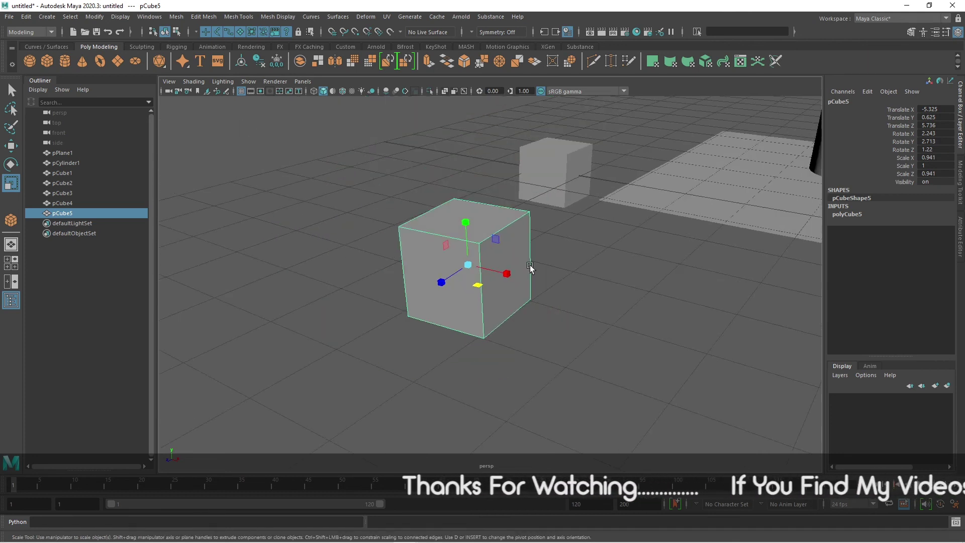
pyautogui.scroll(3, 425, 292)
pyautogui.scroll(3, 425, 292)
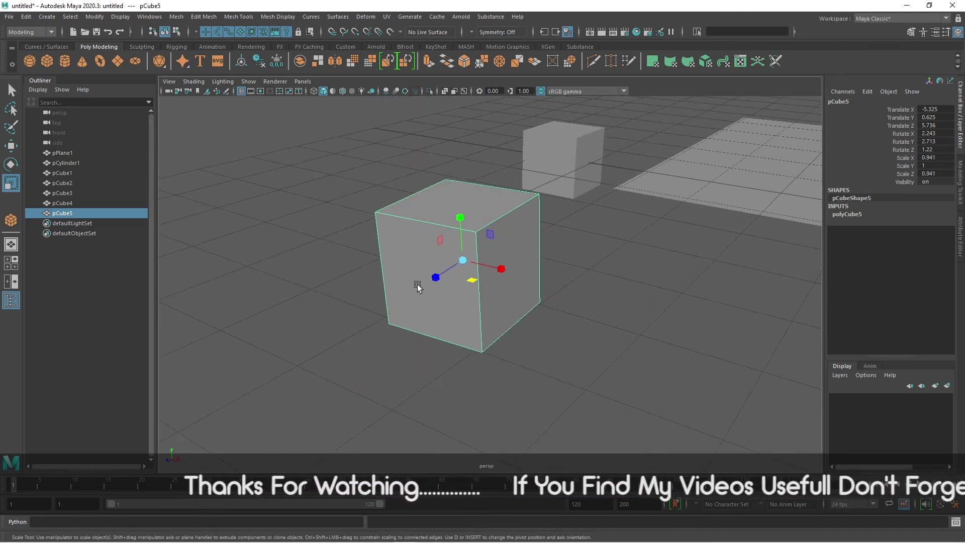
pyautogui.scroll(-8, 473, 347)
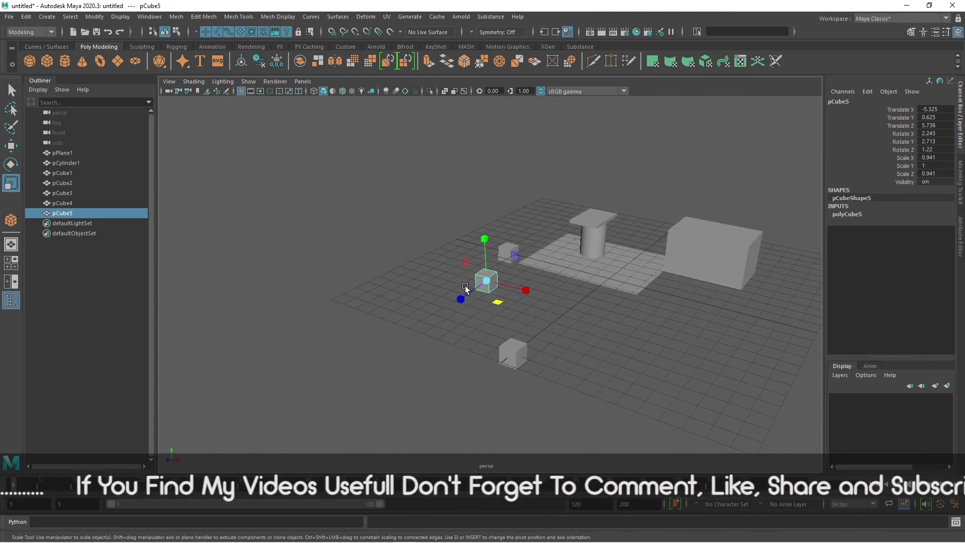
pyautogui.scroll(10, 473, 245)
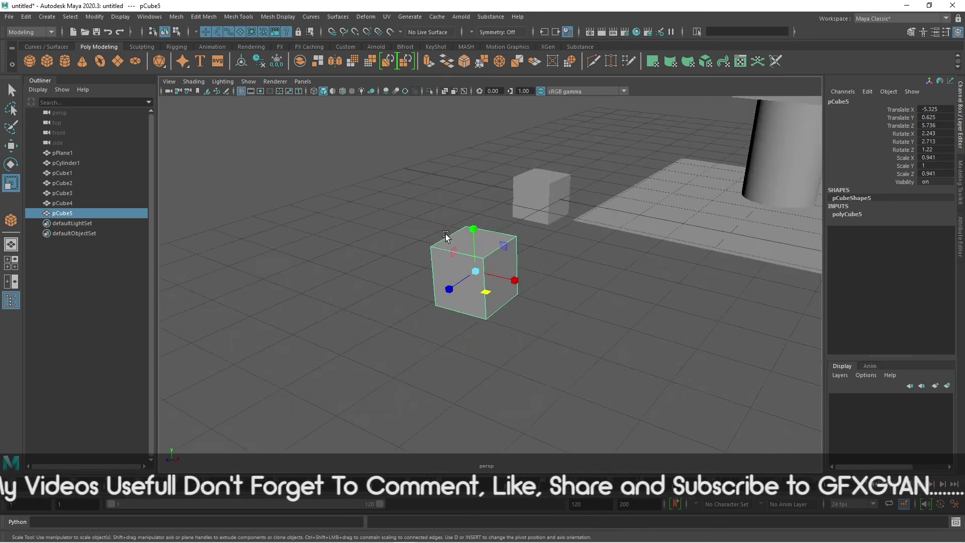
pyautogui.scroll(-3, 435, 257)
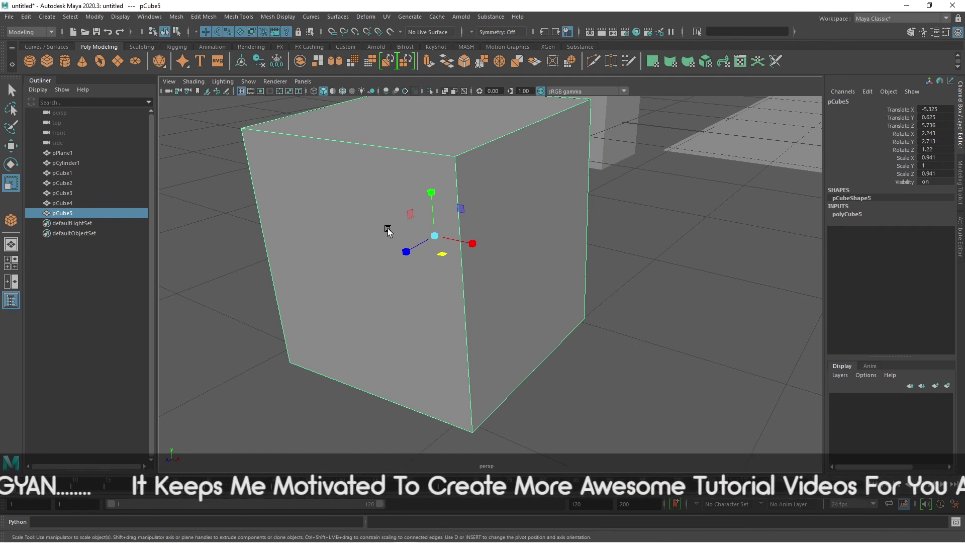
# Step: Repeatedly enlarge and shrink the scale manipulator on the rotated cube, finishing with it enlarged
pyautogui.press('=')
pyautogui.press('=')
pyautogui.press('-')
pyautogui.press('-')
pyautogui.press('-')
pyautogui.press('-')
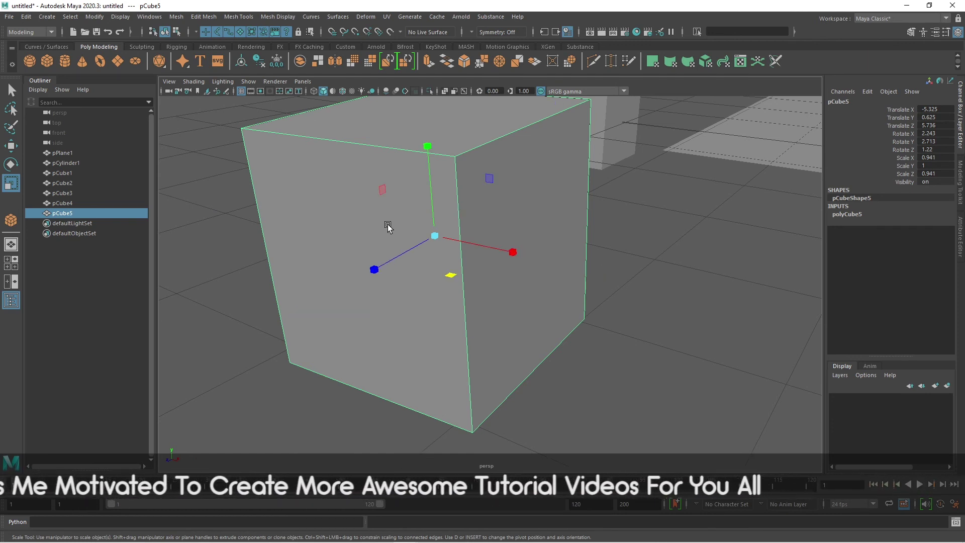
pyautogui.press('=')
pyautogui.press('=')
pyautogui.press('=')
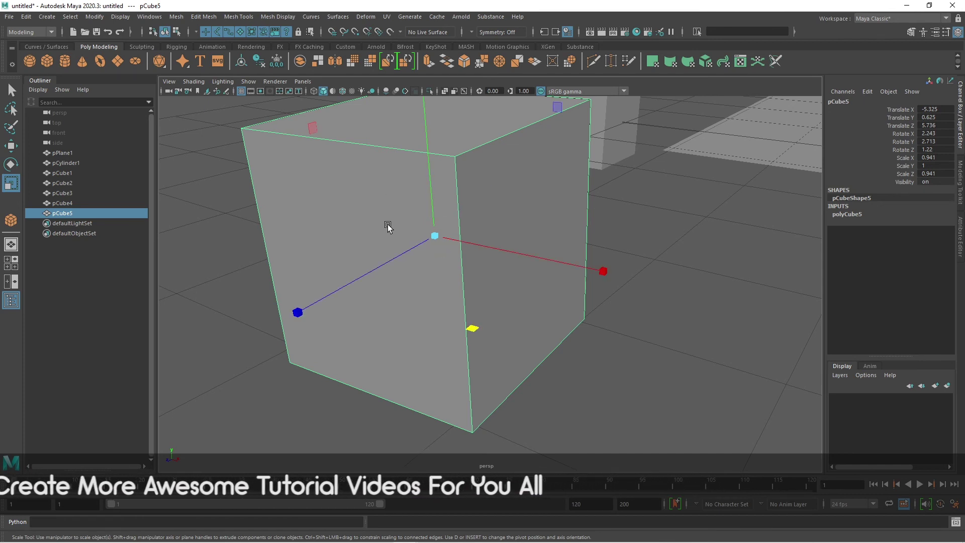
pyautogui.press('-')
pyautogui.press('-')
pyautogui.press('-')
pyautogui.press('=')
pyautogui.press('=')
pyautogui.press('=')
pyautogui.press('-')
pyautogui.press('-')
pyautogui.press('-')
pyautogui.press('=')
pyautogui.press('=')
pyautogui.press('=')
pyautogui.press('-')
pyautogui.press('-')
pyautogui.press('-')
pyautogui.press('=')
pyautogui.press('=')
pyautogui.press('=')
pyautogui.press('-')
pyautogui.press('-')
pyautogui.press('-')
pyautogui.press('-')
pyautogui.press('-')
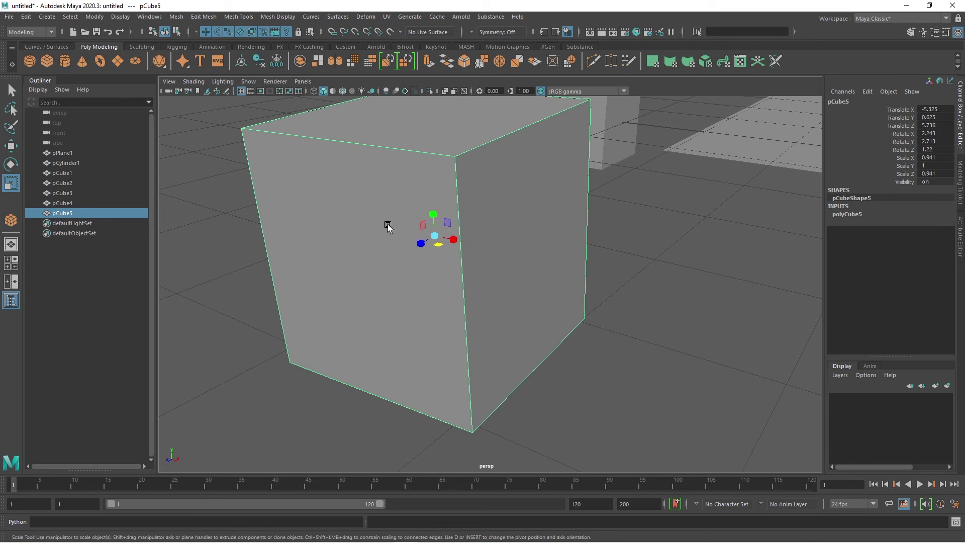
pyautogui.press('=')
pyautogui.press('=')
pyautogui.press('=')
pyautogui.press('=')
pyautogui.press('=')
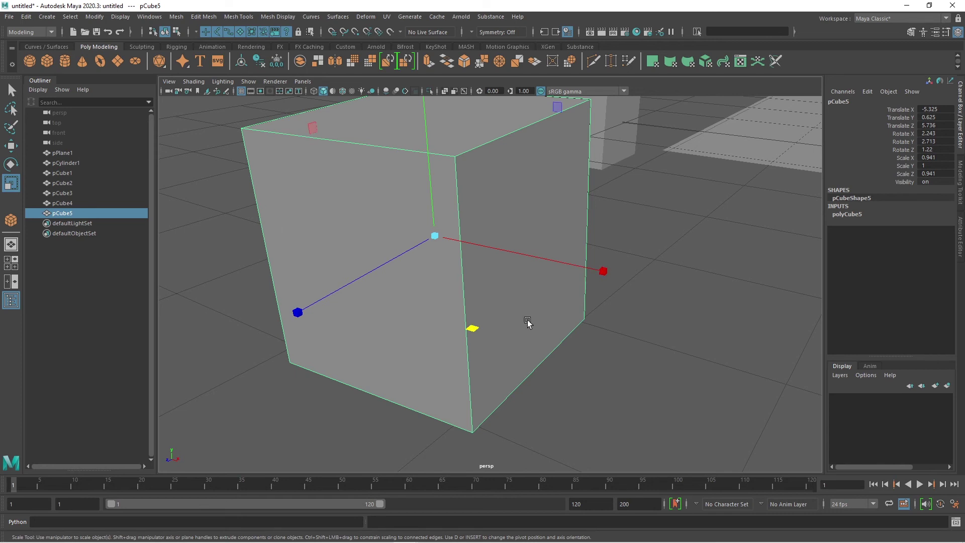
# Step: Shrink the enlarged scale manipulator by three size steps with the whole scene in view, and clear the selection
pyautogui.scroll(-6, 528, 315)
pyautogui.scroll(-8, 534, 303)
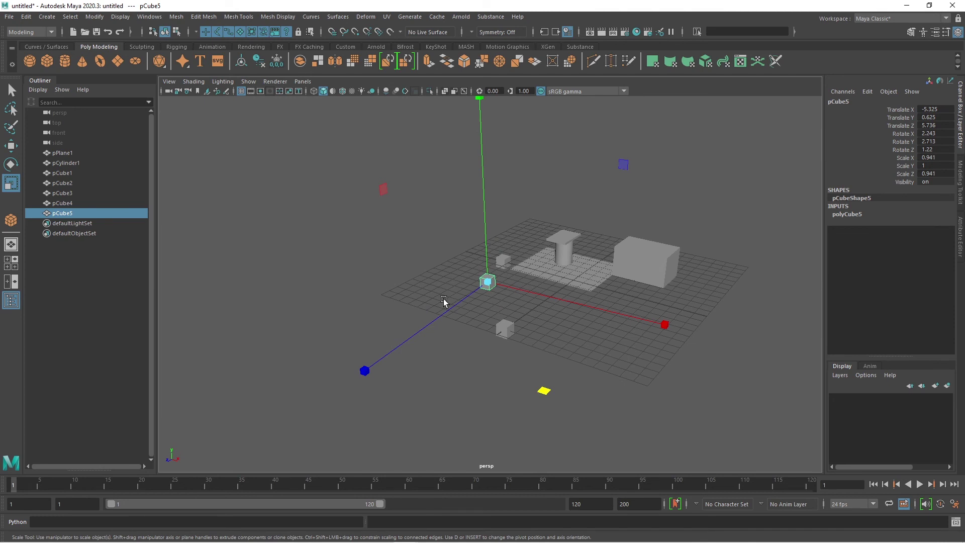
pyautogui.press('-')
pyautogui.press('-')
pyautogui.press('-')
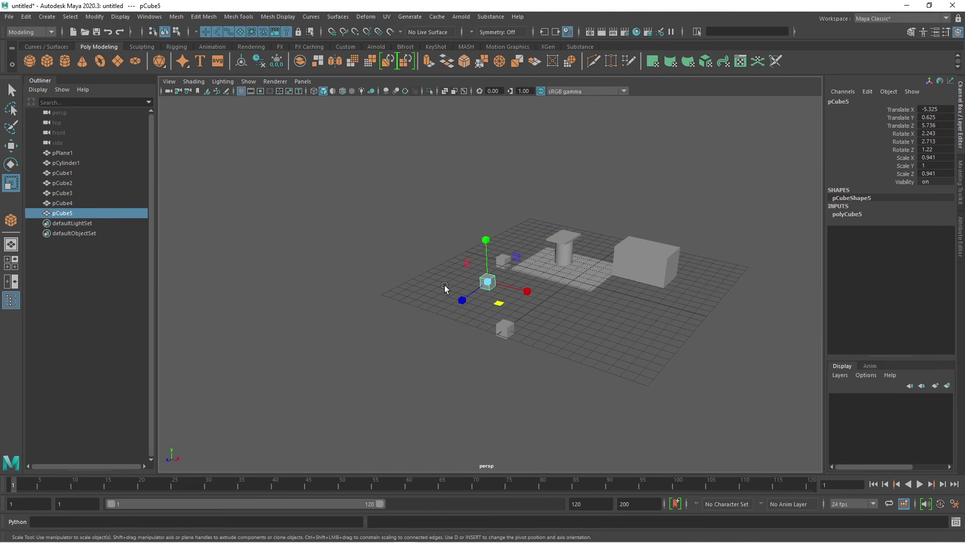
pyautogui.keyDown('alt'); pyautogui.moveTo(625, 392); pyautogui.dragTo(528, 394, button='middle'); pyautogui.keyUp('alt')
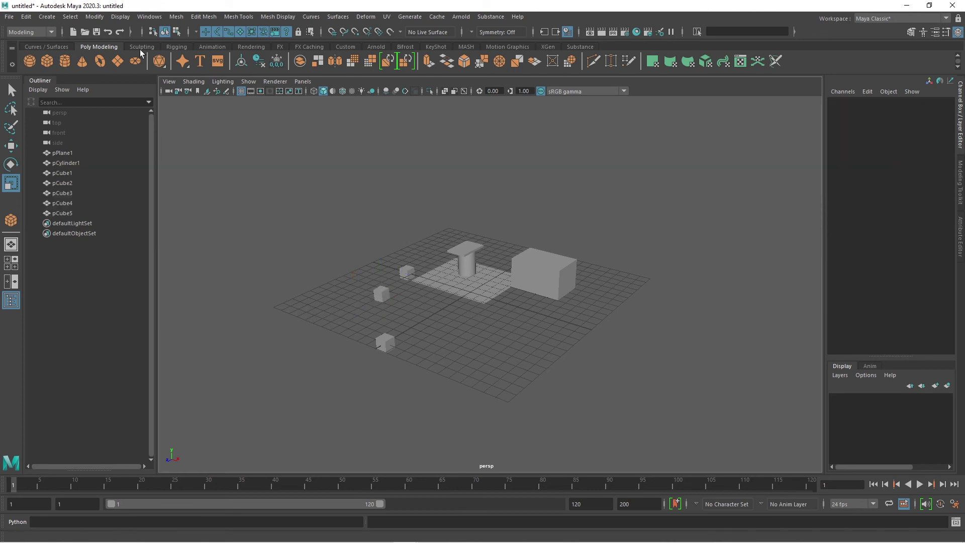
pyautogui.click(149, 17)
pyautogui.moveTo(171, 52)
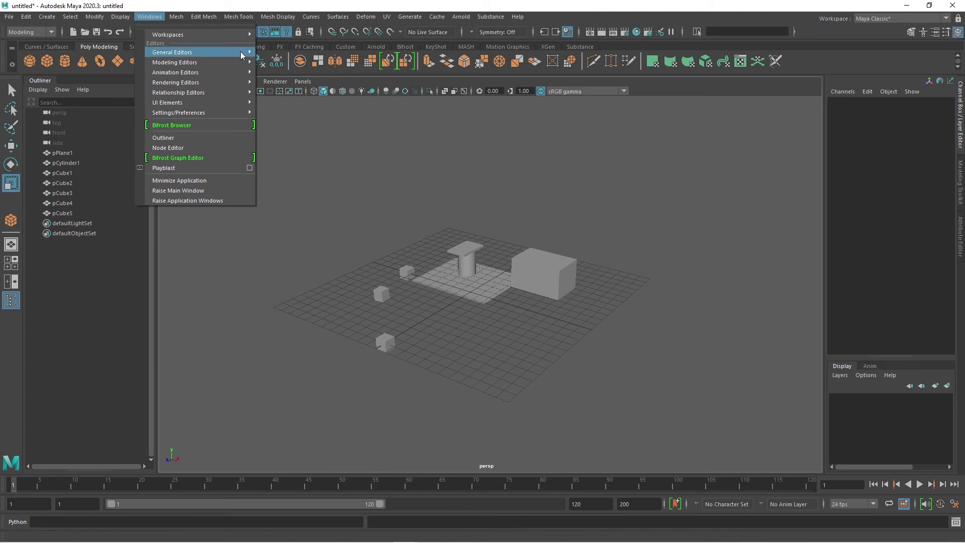
pyautogui.moveTo(240, 52)
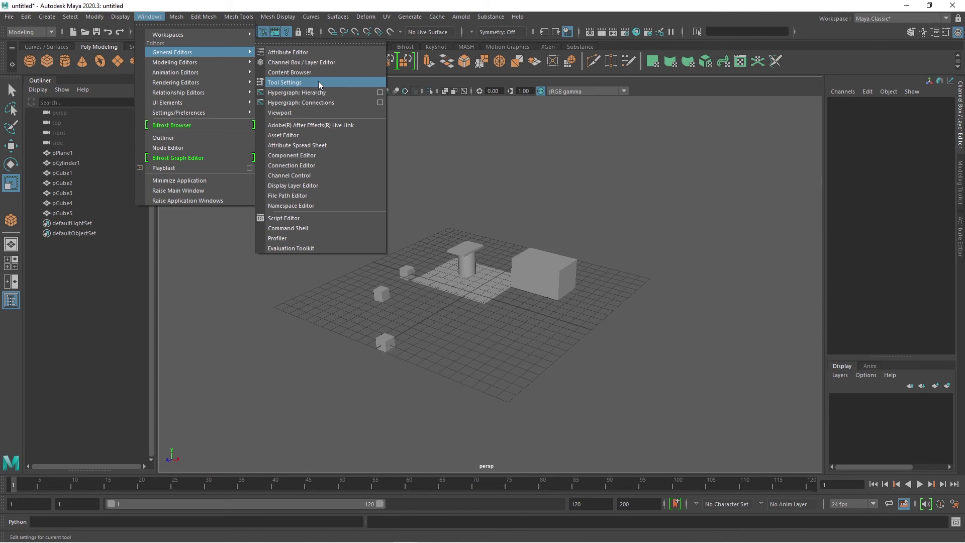
pyautogui.click(370, 7)
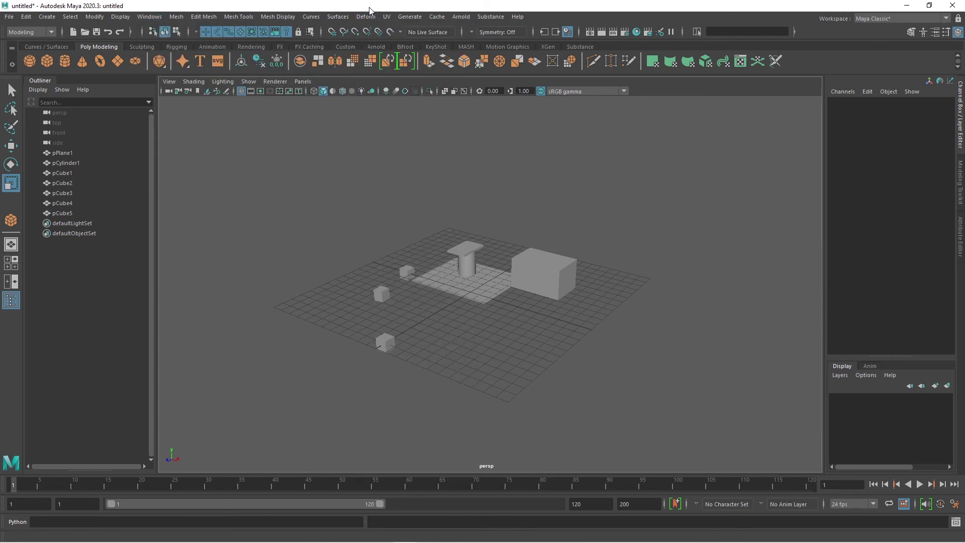
# Step: Open the Move tool's settings beside the scene, and reset the tool to its defaults with the rotated cube selected
pyautogui.doubleClick(11, 147)
pyautogui.moveTo(238, 96); pyautogui.dragTo(723, 59)
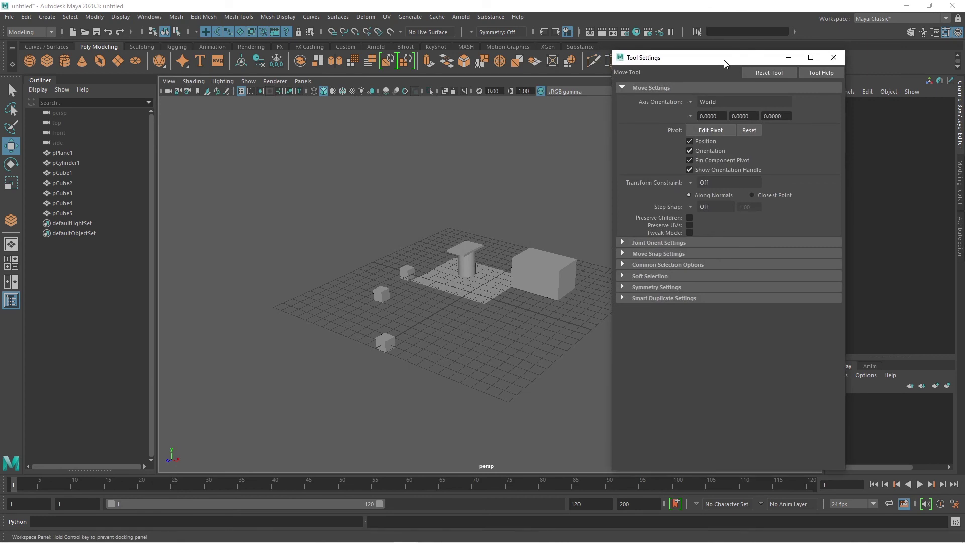
pyautogui.click(375, 301)
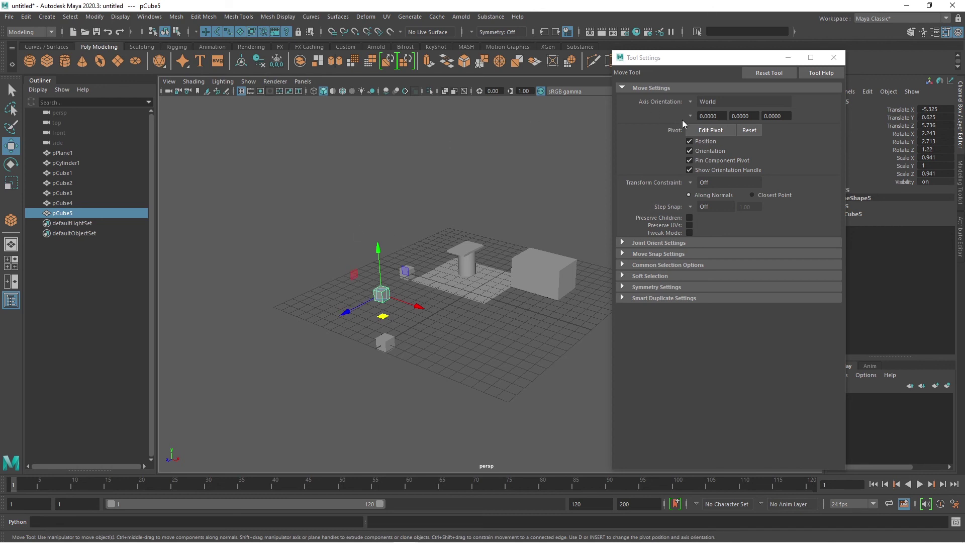
pyautogui.click(758, 73)
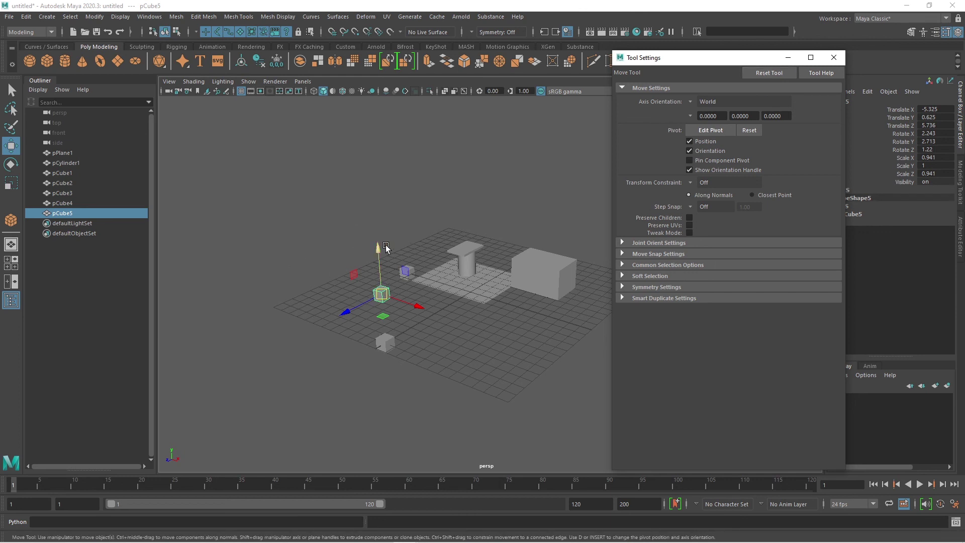
# Step: Move the rotated cube to about Y 3.518 and Z 8.024, then reset the Move tool and close its settings
pyautogui.moveTo(379, 250); pyautogui.dragTo(329, 283)
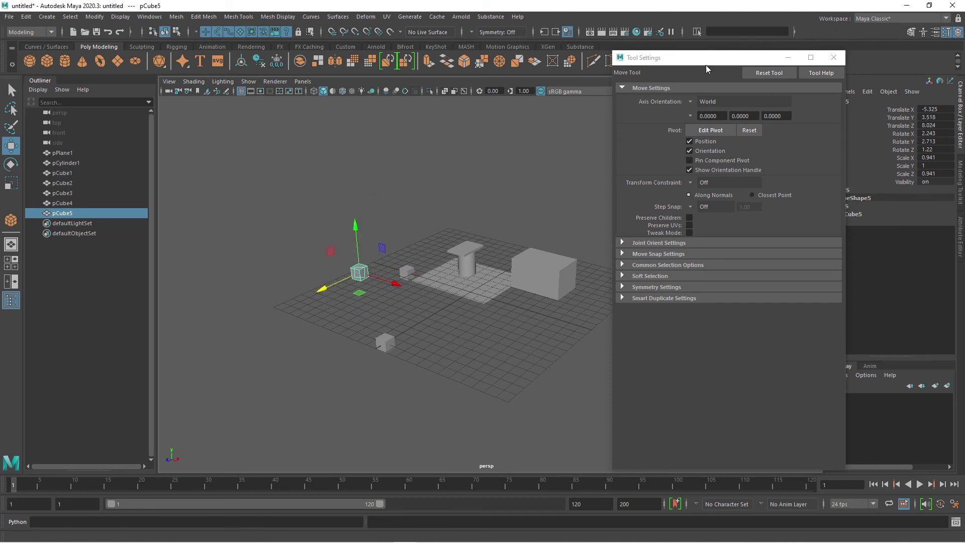
pyautogui.click(762, 73)
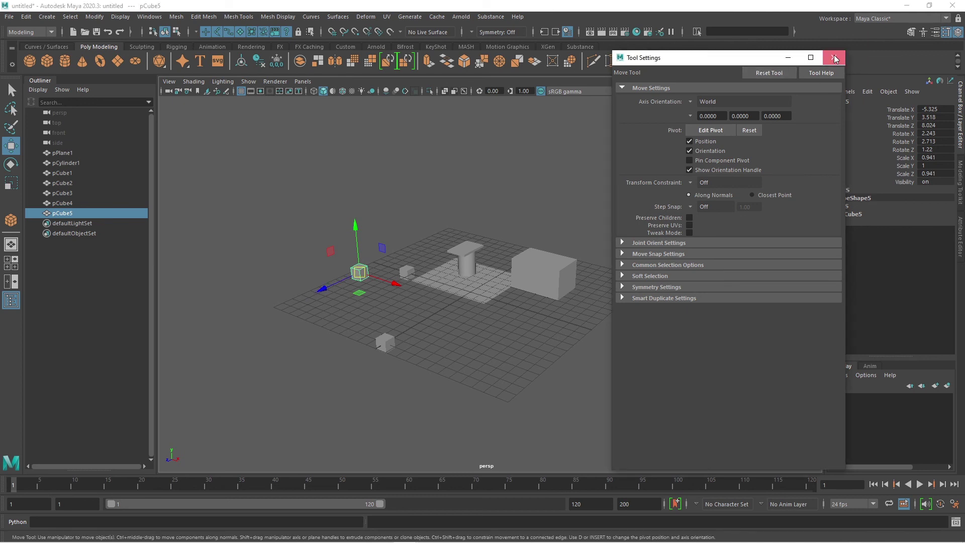
pyautogui.click(835, 59)
# Step: Reopen and close the Move tool's settings three times, trying a different way of opening them each time
pyautogui.click(947, 31)
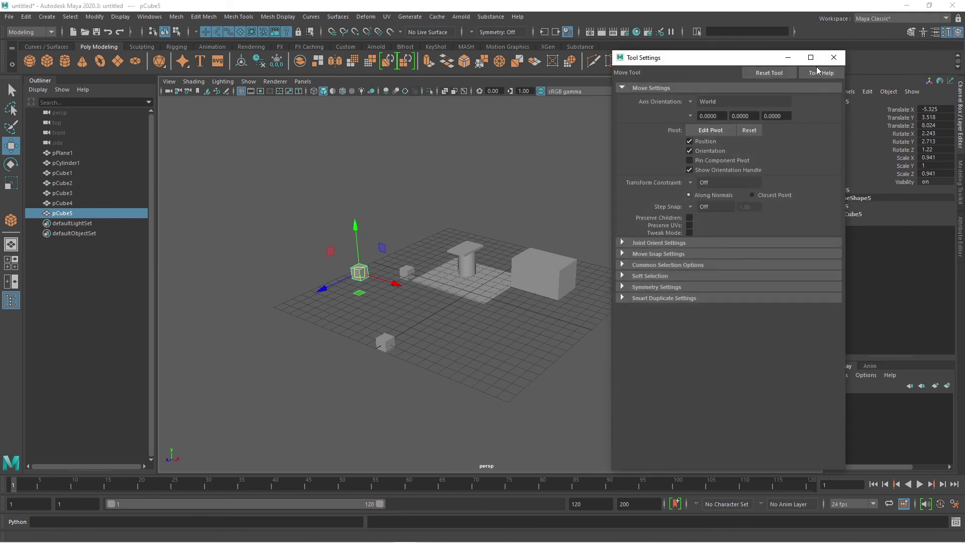
pyautogui.click(834, 57)
pyautogui.click(149, 17)
pyautogui.moveTo(202, 53)
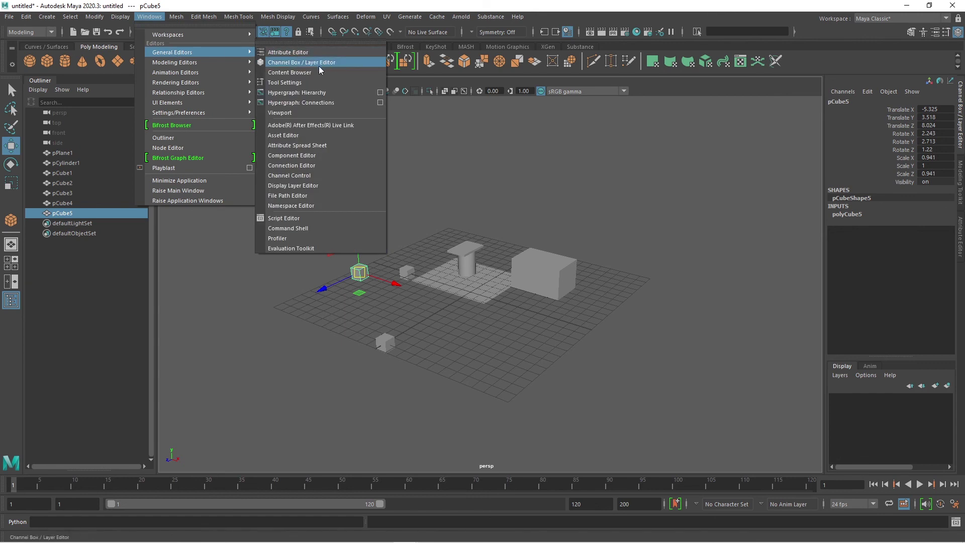
pyautogui.click(285, 82)
pyautogui.click(836, 57)
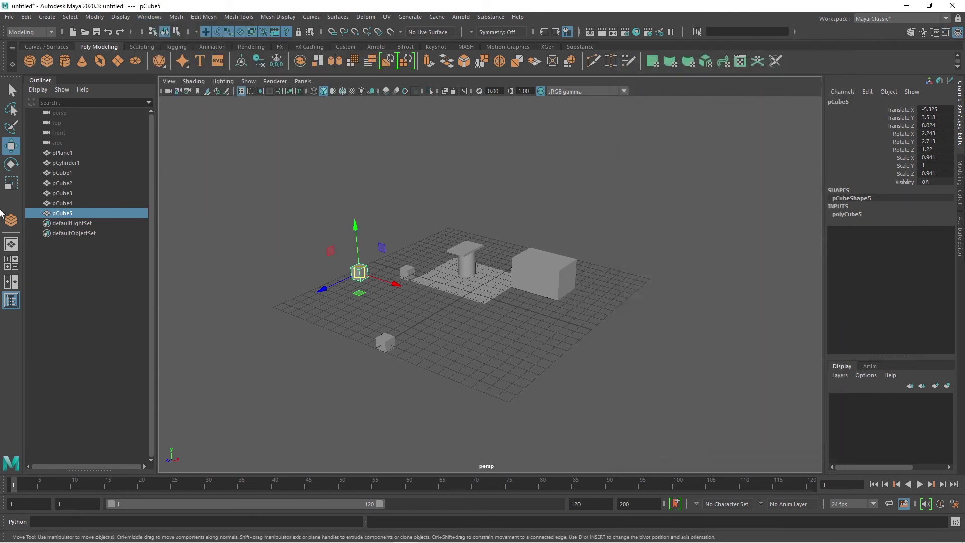
pyautogui.doubleClick(11, 145)
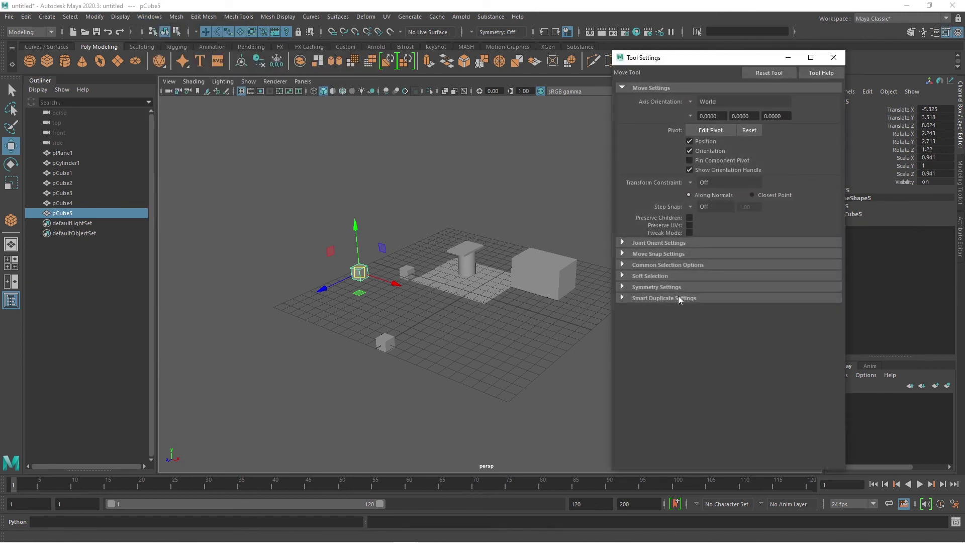
pyautogui.click(834, 57)
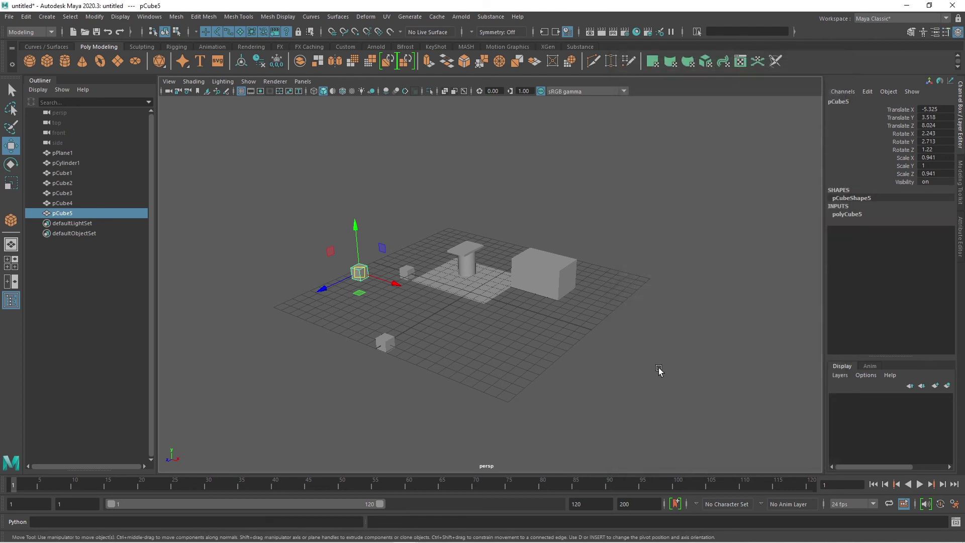
# Step: Select the plane, the cylinder and all the cubes in the scene
pyautogui.moveTo(236, 177); pyautogui.dragTo(704, 384)
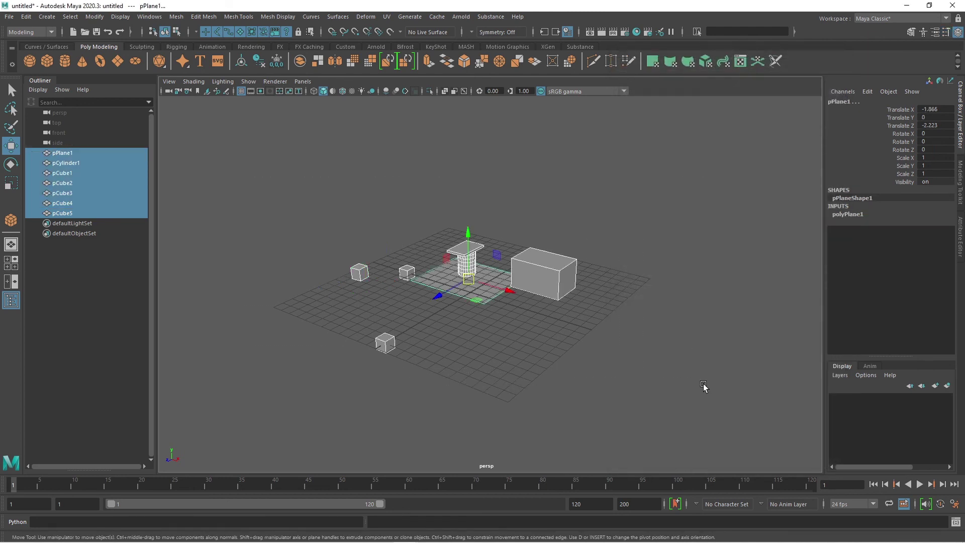